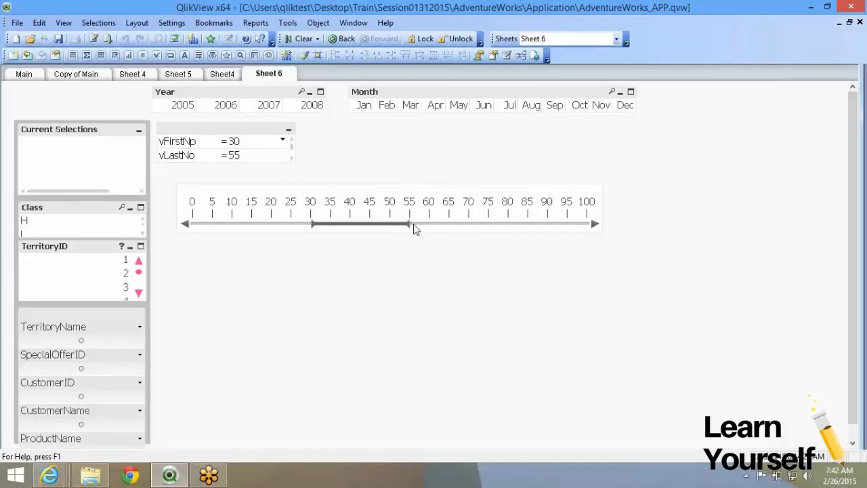
Shift the slider's range to 20–35 and switch its data source from variables to the TerritoryID field.
{"action": "left_click_drag", "start_coordinate": [408, 224], "coordinate": [286, 227]}
{"action": "right_click", "coordinate": [293, 199]}
{"action": "left_click", "coordinate": [305, 208]}
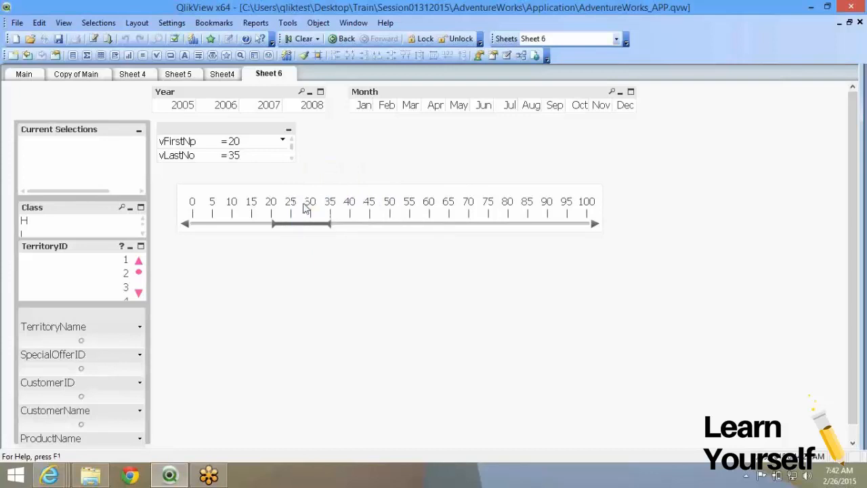
{"action": "left_click", "coordinate": [253, 146]}
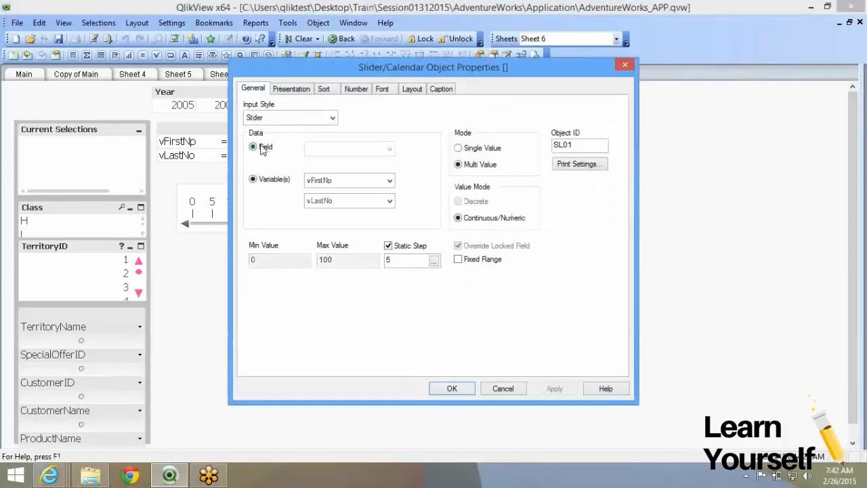
{"action": "left_click", "coordinate": [338, 148]}
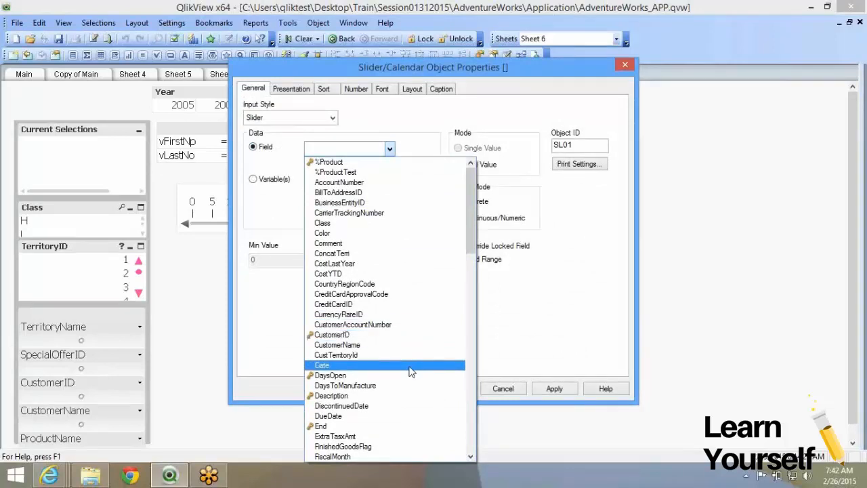
{"action": "key", "text": "t"}
{"action": "key", "text": "p"}
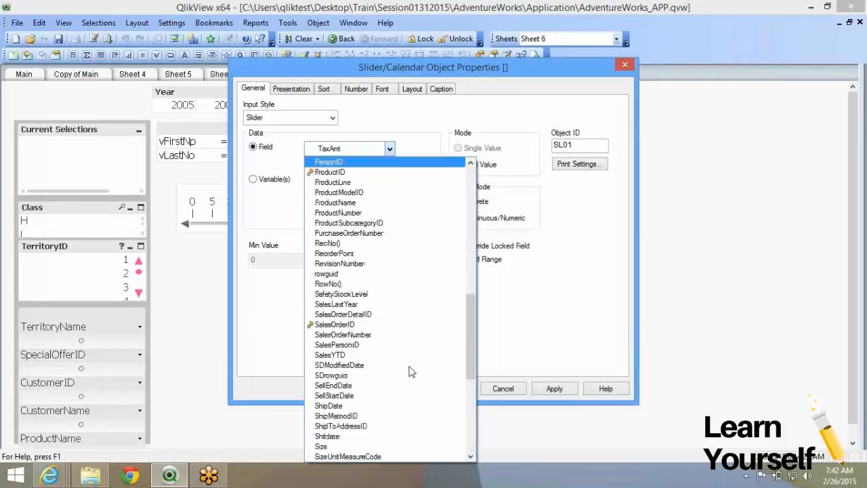
{"action": "key", "text": "t"}
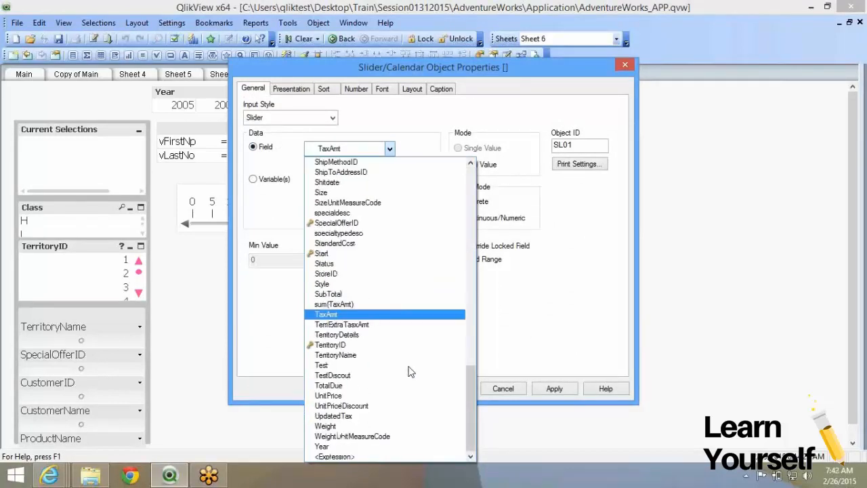
{"action": "left_click", "coordinate": [380, 345]}
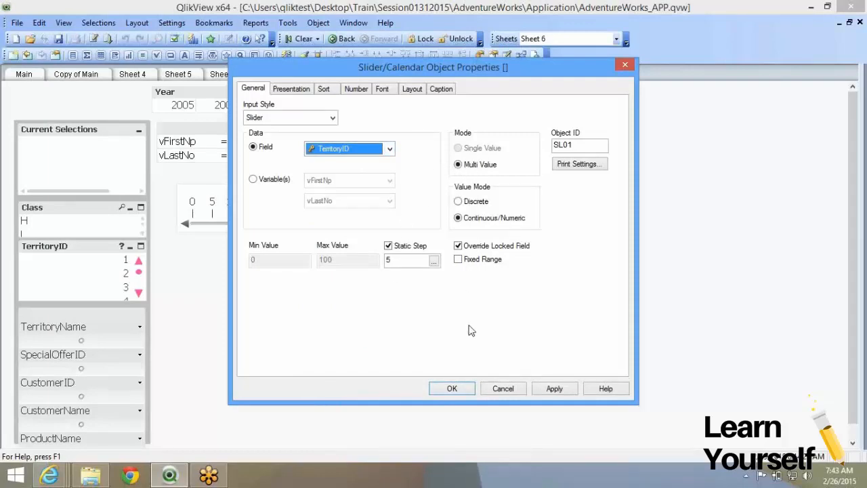
{"action": "left_click", "coordinate": [448, 388]}
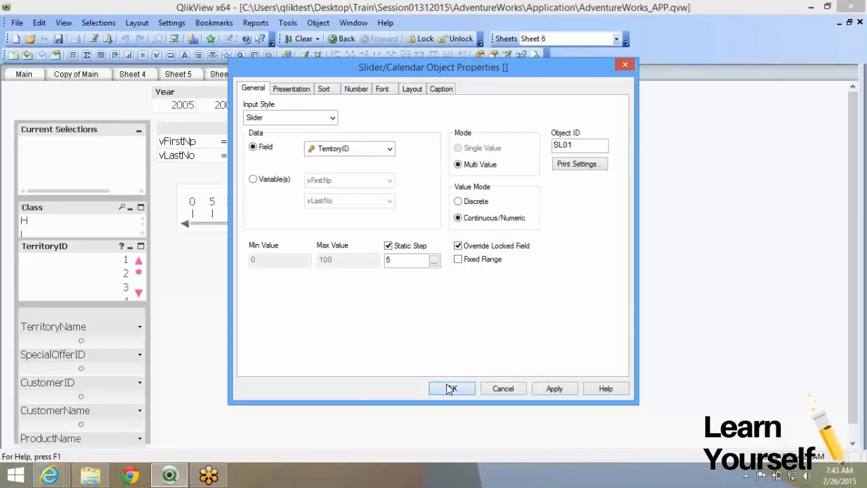
Select TerritoryID values from about 5.5 to 10 on the slider, and confirm its properties with Static Step off.
{"action": "left_click_drag", "start_coordinate": [329, 224], "coordinate": [384, 225]}
{"action": "left_click_drag", "start_coordinate": [323, 227], "coordinate": [508, 238]}
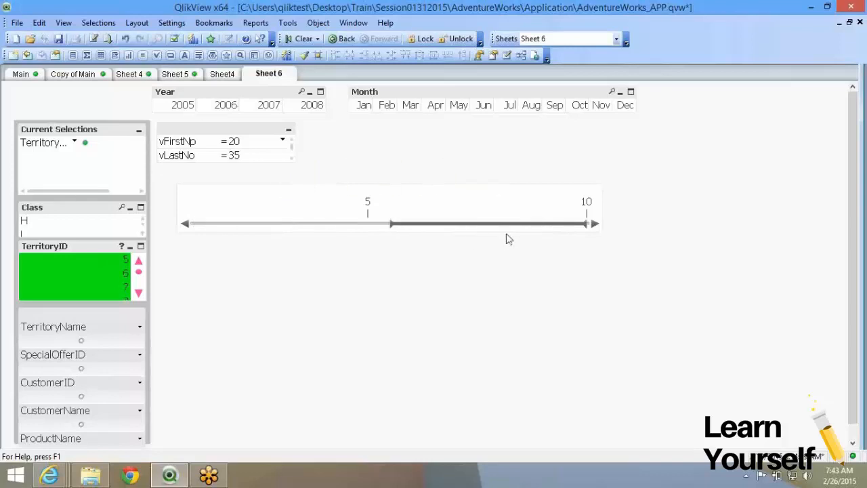
{"action": "right_click", "coordinate": [488, 215]}
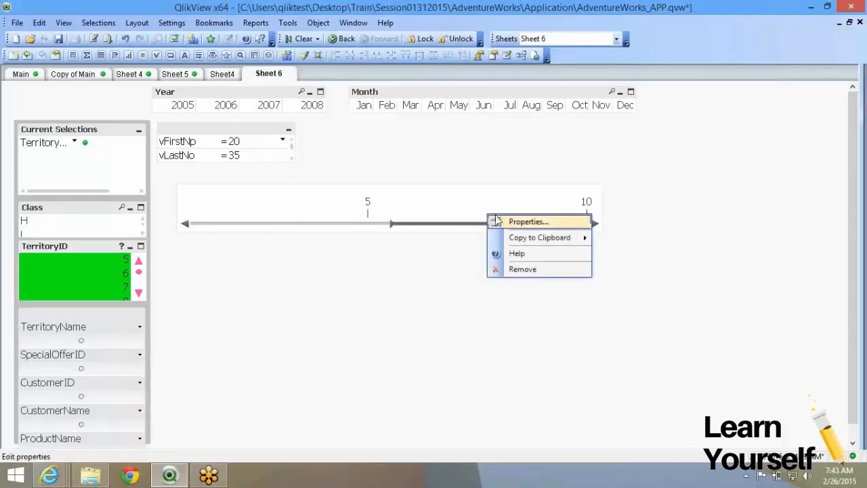
{"action": "left_click", "coordinate": [497, 222]}
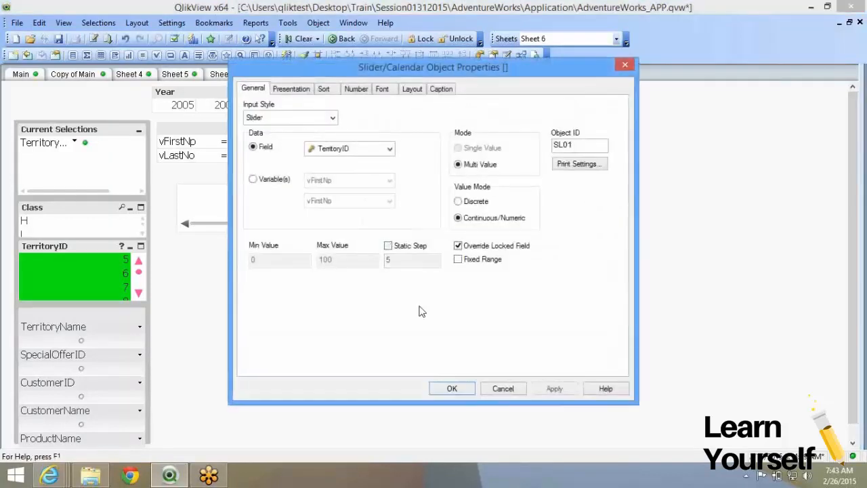
{"action": "left_click", "coordinate": [452, 389]}
Narrow the slider's selection to about 1.5–4.5 and shift that range to about 3.5–6.5.
{"action": "left_click_drag", "start_coordinate": [393, 222], "coordinate": [211, 222]}
{"action": "left_click_drag", "start_coordinate": [411, 225], "coordinate": [325, 229]}
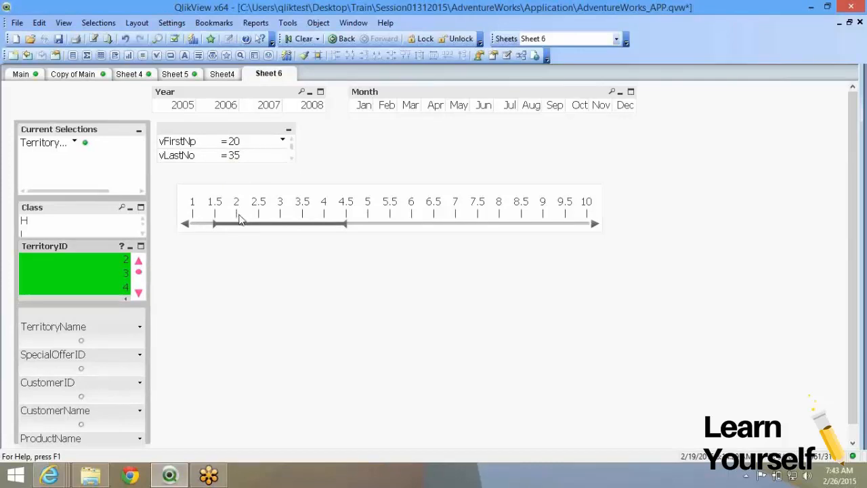
{"action": "left_click_drag", "start_coordinate": [252, 229], "coordinate": [338, 227]}
Try the slider's Field and Variable(s) data sources to compare the available Single Value and Multi Value modes, and discard the changes.
{"action": "right_click", "coordinate": [362, 213]}
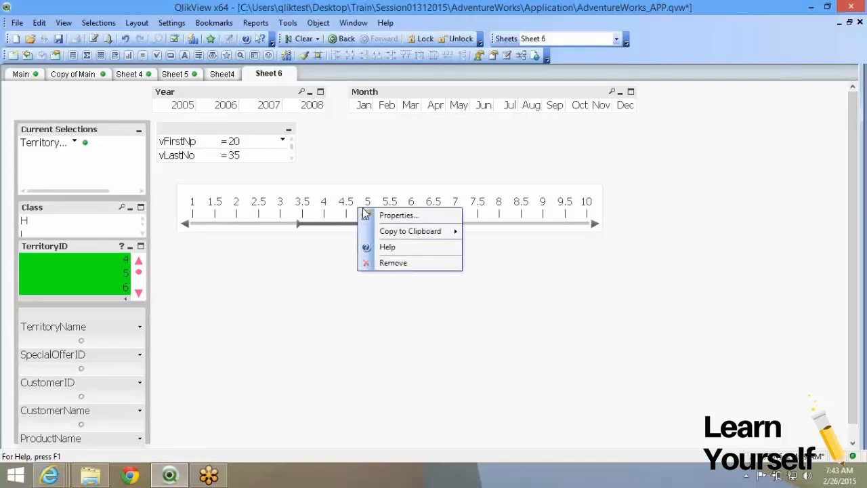
{"action": "left_click", "coordinate": [366, 214]}
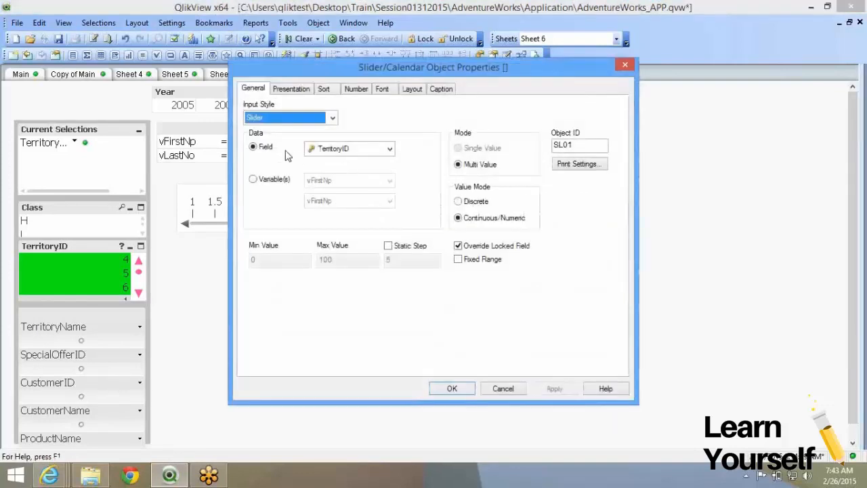
{"action": "left_click", "coordinate": [254, 179]}
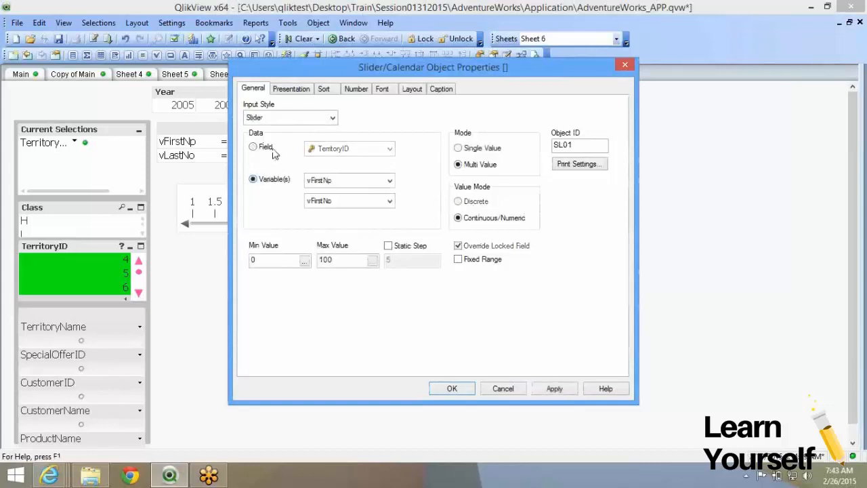
{"action": "left_click", "coordinate": [267, 148]}
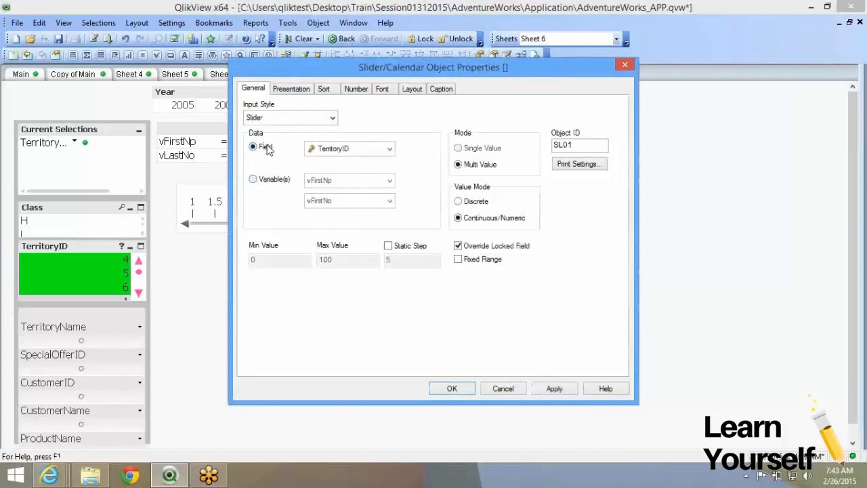
{"action": "left_click", "coordinate": [269, 182]}
{"action": "left_click", "coordinate": [479, 152]}
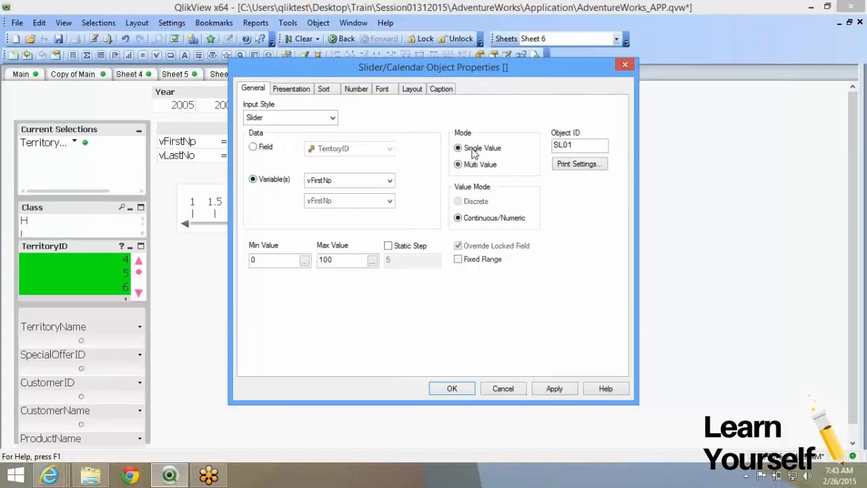
{"action": "left_click", "coordinate": [259, 150]}
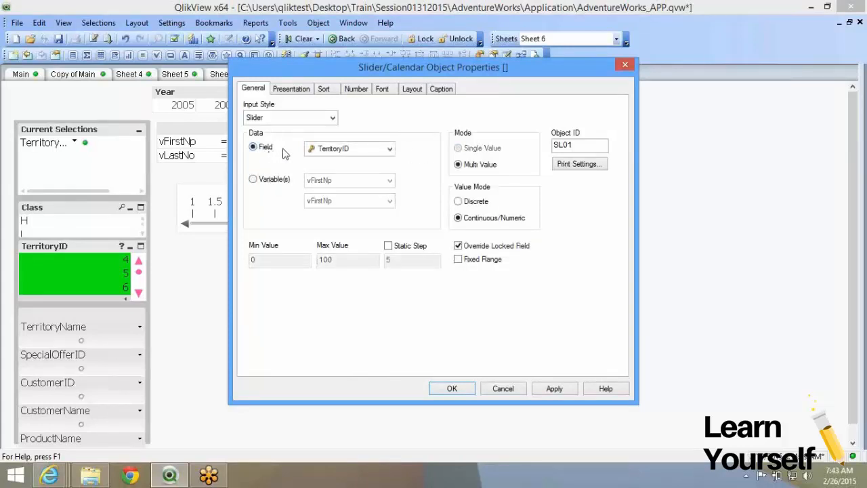
{"action": "left_click", "coordinate": [347, 151]}
{"action": "left_click", "coordinate": [503, 388]}
{"action": "left_click", "coordinate": [504, 388]}
{"action": "right_click", "coordinate": [379, 210]}
{"action": "left_click", "coordinate": [387, 212]}
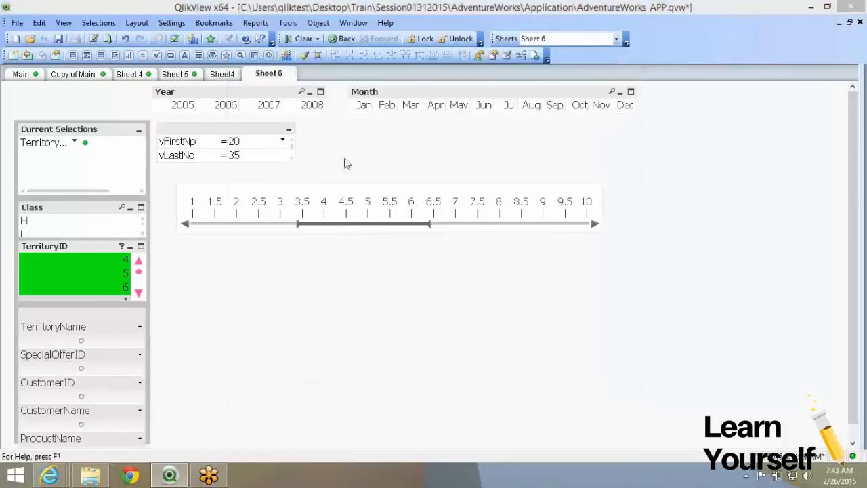
{"action": "left_click", "coordinate": [288, 117]}
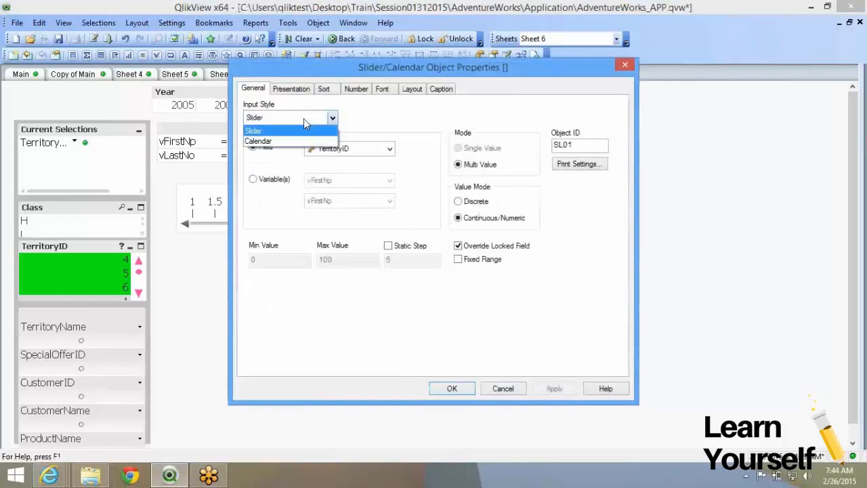
{"action": "left_click", "coordinate": [501, 390]}
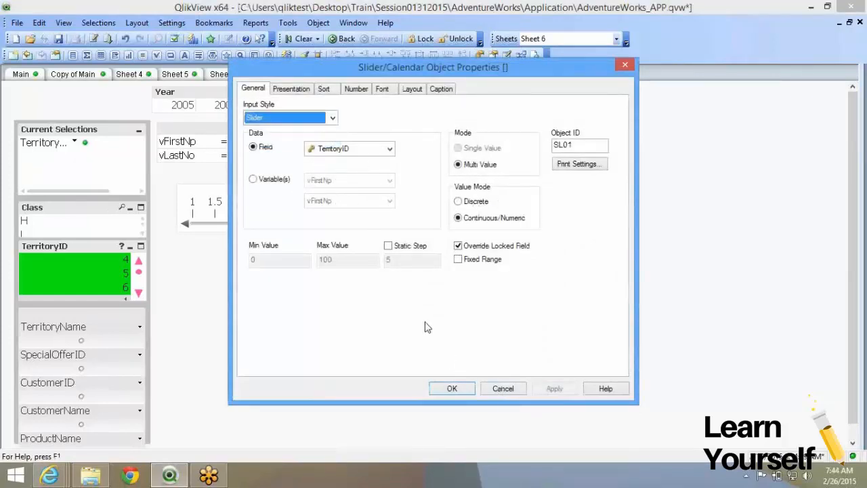
{"action": "left_click", "coordinate": [502, 390]}
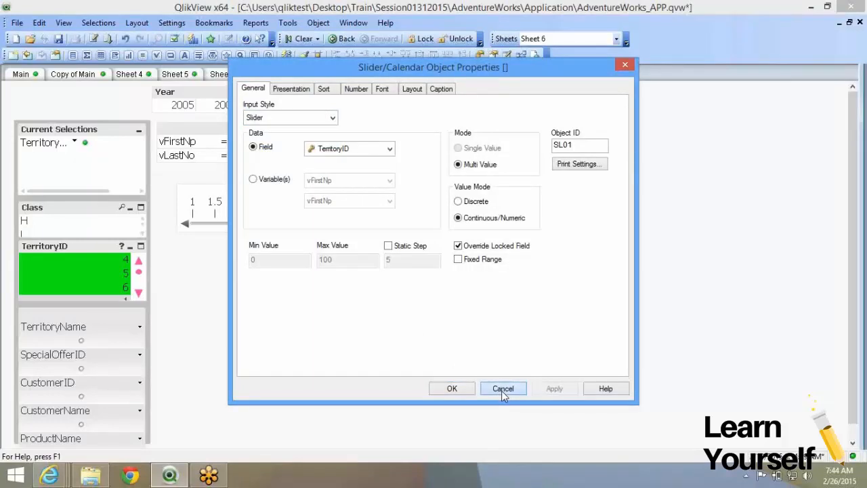
Convert the slider to the Calendar input style on the OrderDate field, trying Single Value mode.
{"action": "right_click", "coordinate": [312, 218]}
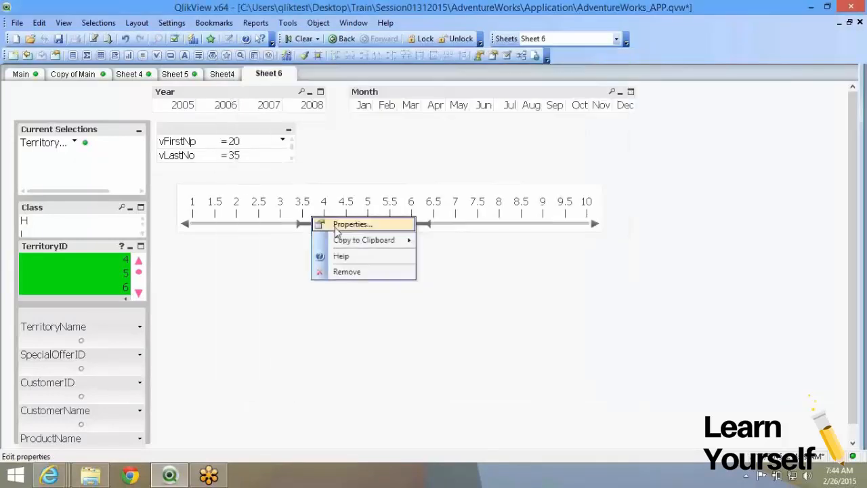
{"action": "left_click", "coordinate": [336, 228]}
{"action": "left_click", "coordinate": [298, 119]}
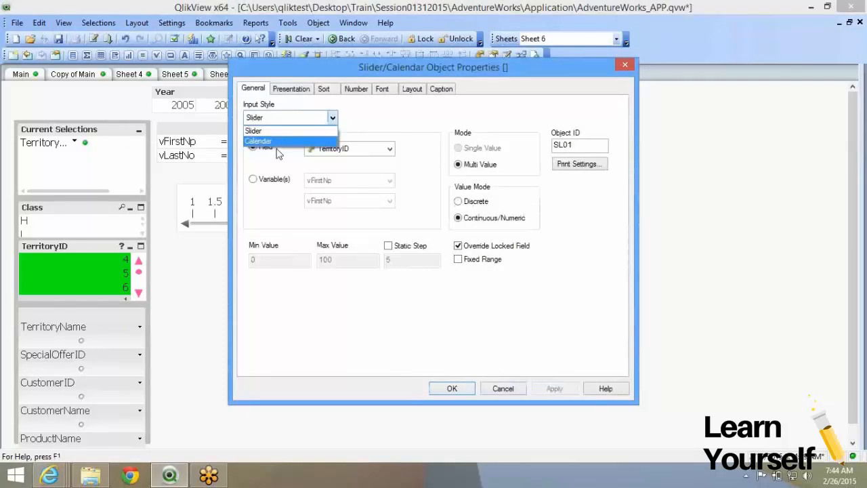
{"action": "left_click", "coordinate": [277, 143]}
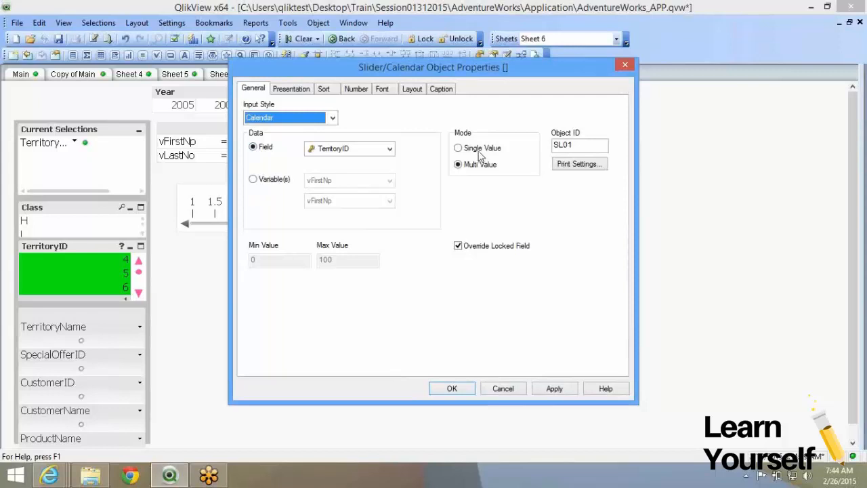
{"action": "left_click", "coordinate": [334, 149]}
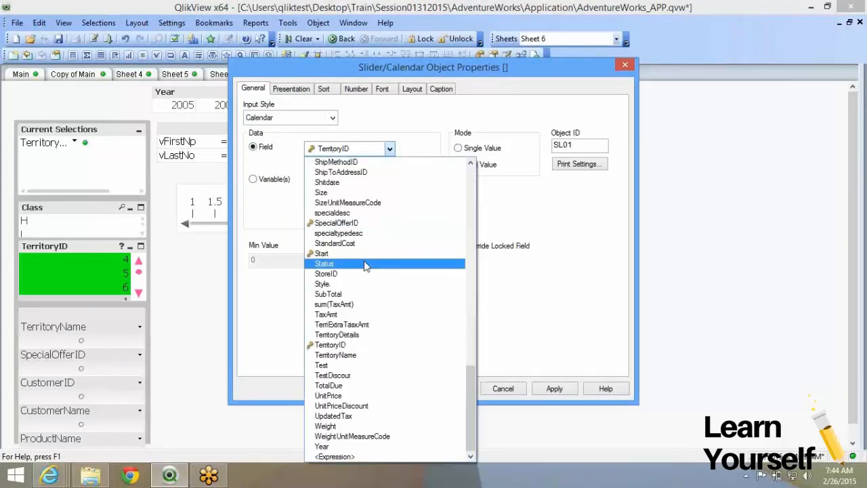
{"action": "key", "text": "o"}
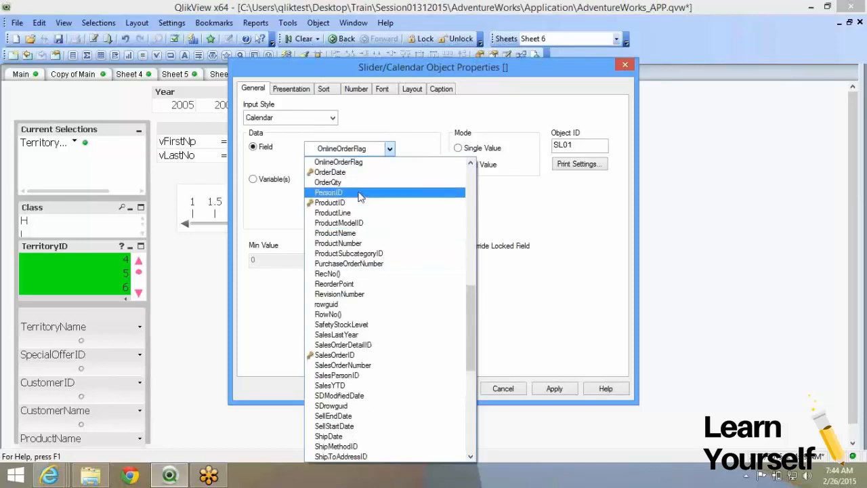
{"action": "left_click", "coordinate": [362, 170]}
{"action": "left_click", "coordinate": [476, 153]}
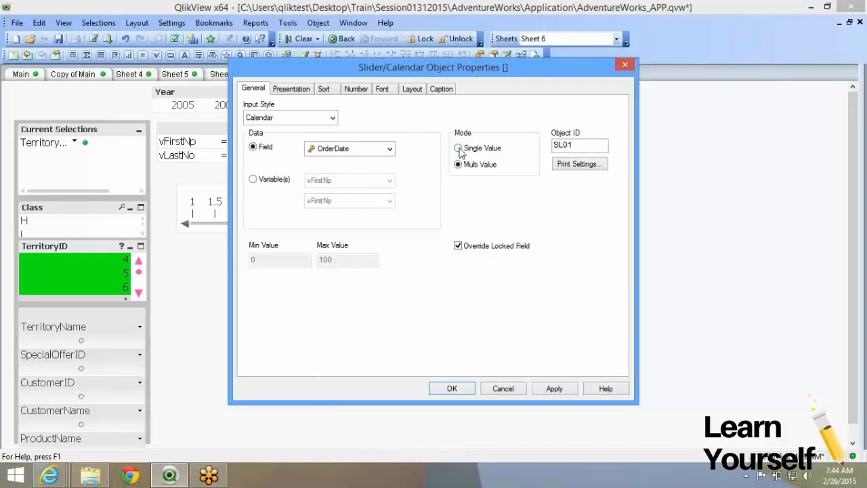
{"action": "left_click", "coordinate": [547, 387]}
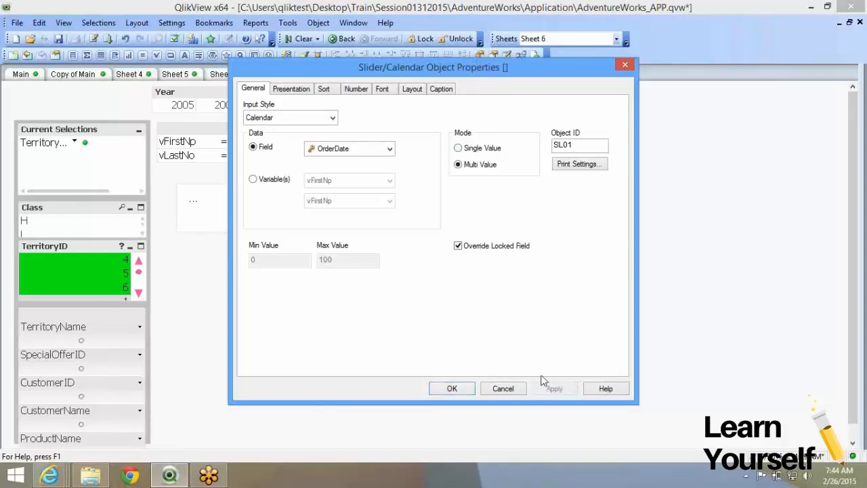
{"action": "left_click", "coordinate": [459, 153]}
{"action": "left_click", "coordinate": [449, 388]}
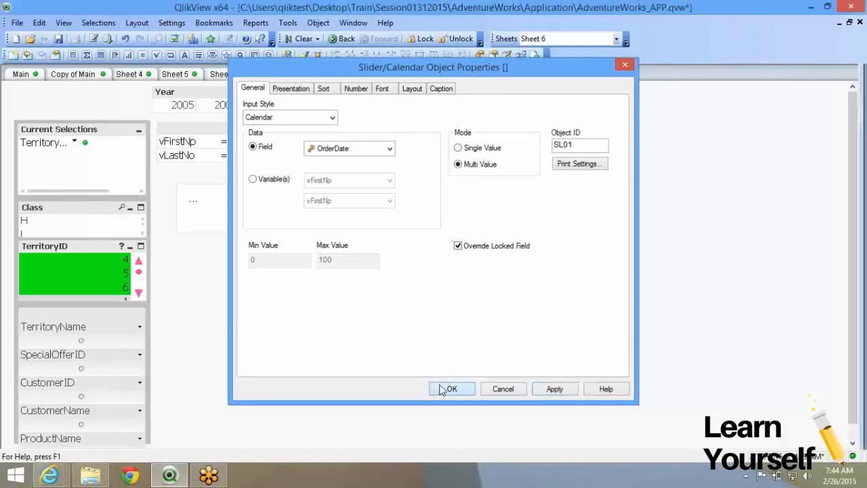
Delete the converted calendar object from the sheet.
{"action": "key", "text": "Delete"}
{"action": "key", "text": "Return"}
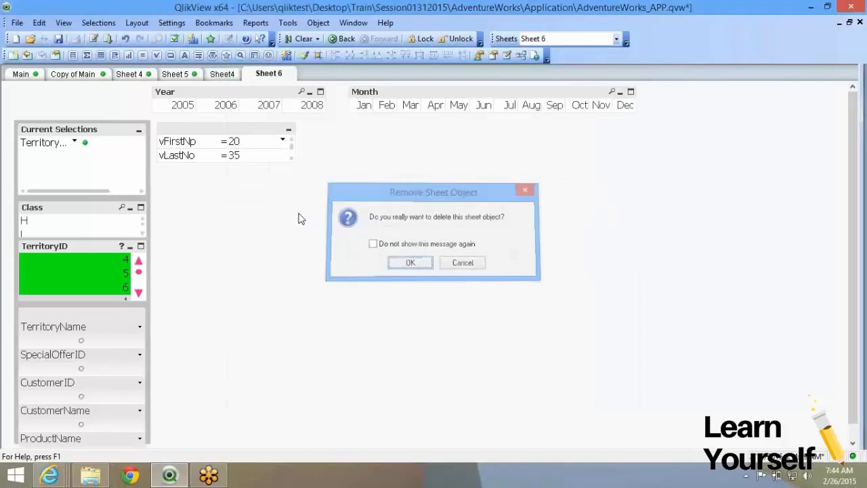
Add a Slider/Calendar object in Calendar style on the OrderDate field, shrink its height and place it beside the variable input box.
{"action": "right_click", "coordinate": [298, 214]}
{"action": "mouse_move", "coordinate": [342, 249]}
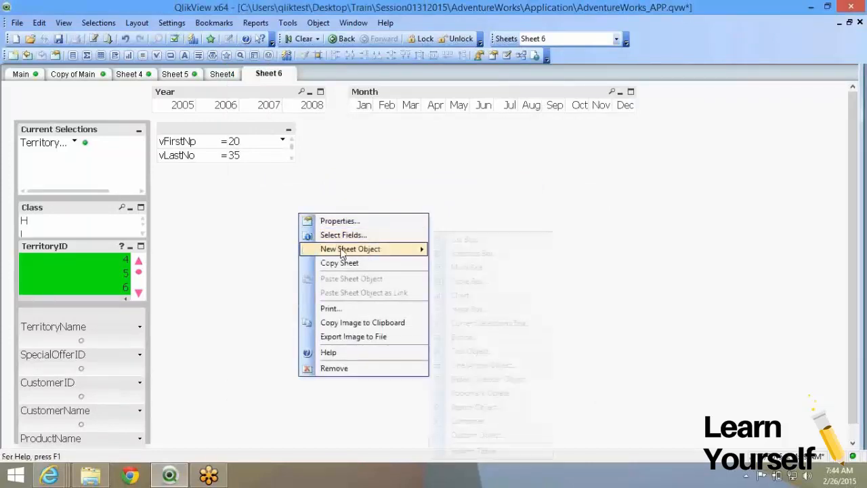
{"action": "left_click", "coordinate": [483, 379]}
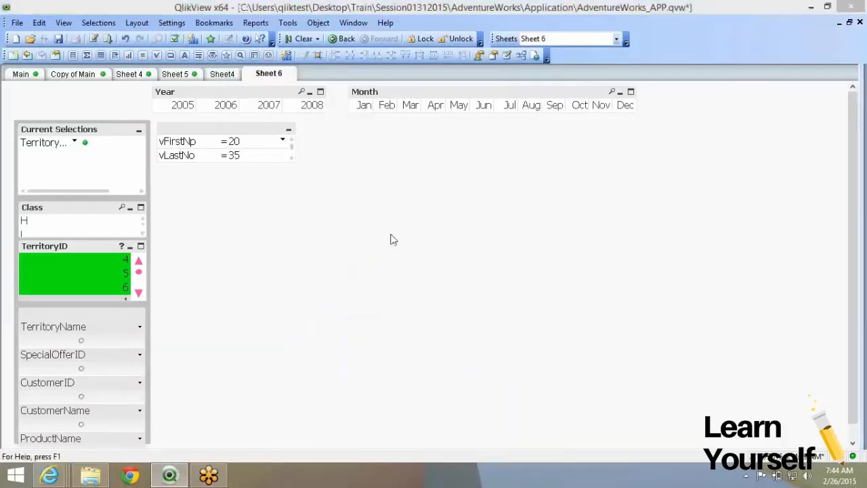
{"action": "left_click", "coordinate": [341, 149]}
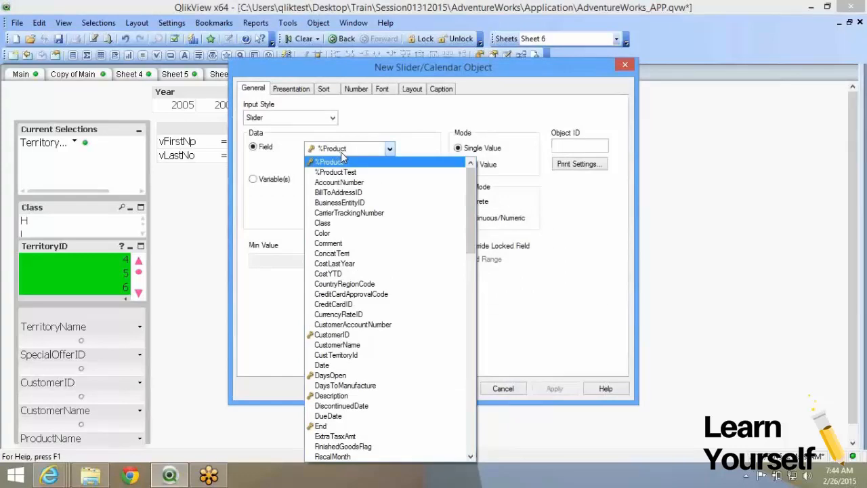
{"action": "scroll", "coordinate": [342, 157], "scroll_direction": "down", "scroll_amount": 20}
{"action": "left_click", "coordinate": [348, 174]}
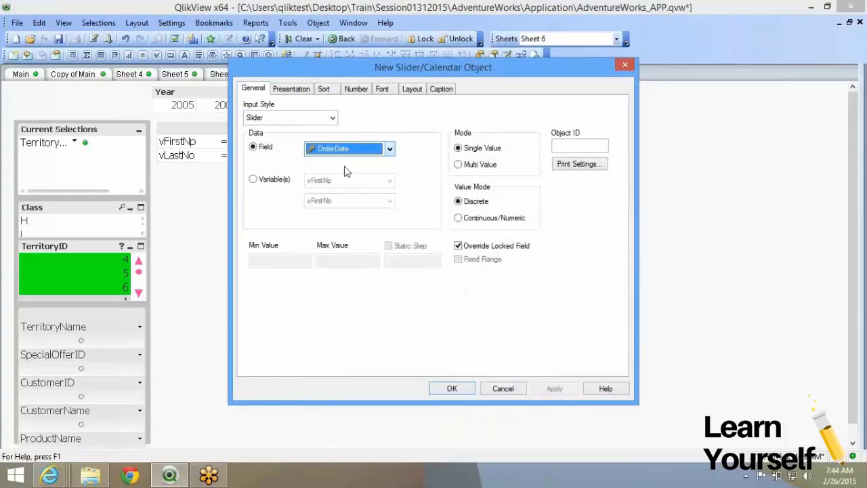
{"action": "left_click", "coordinate": [314, 120]}
{"action": "left_click", "coordinate": [313, 134]}
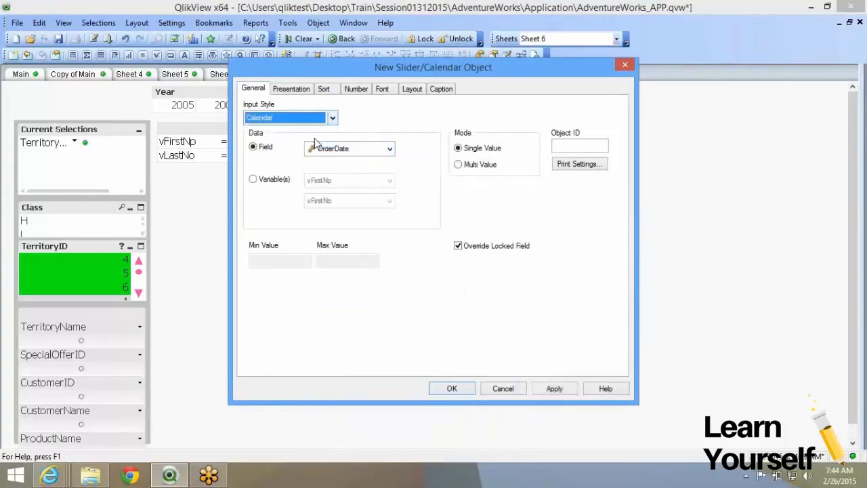
{"action": "left_click", "coordinate": [462, 390]}
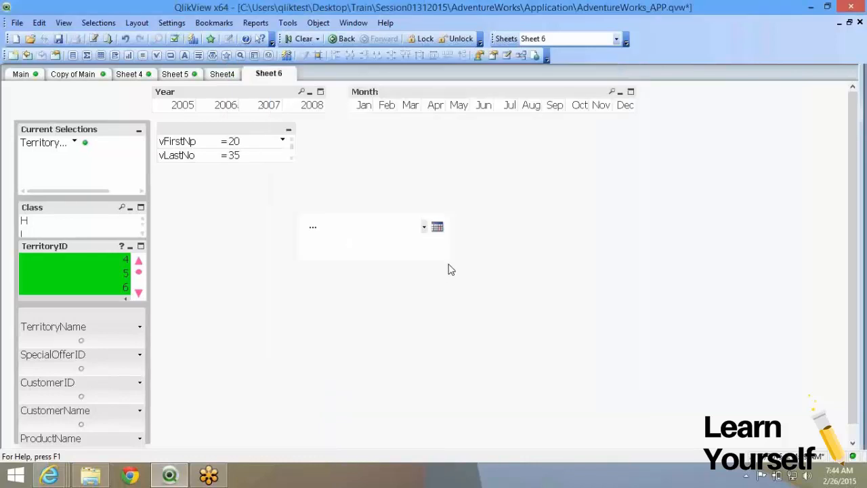
{"action": "left_click_drag", "start_coordinate": [447, 260], "coordinate": [449, 234]}
{"action": "left_click_drag", "start_coordinate": [393, 212], "coordinate": [410, 130]}
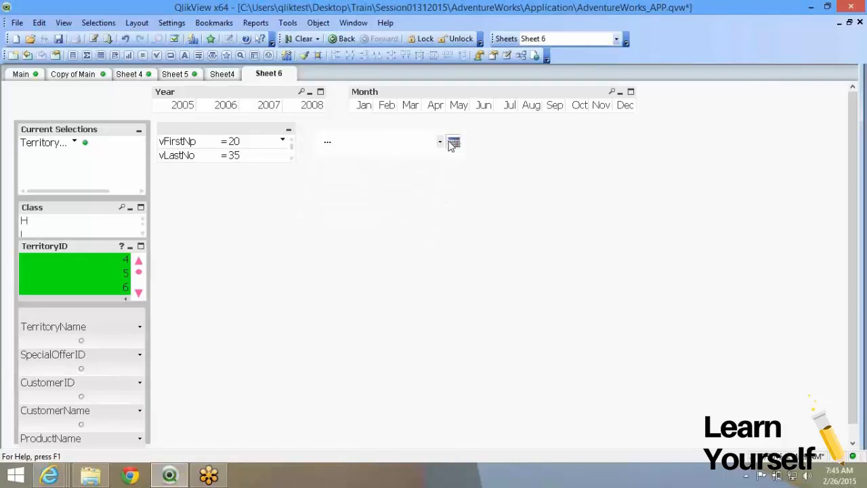
Try switching the calendar's year to 2008, and close the calendar without choosing a date.
{"action": "left_click", "coordinate": [452, 144]}
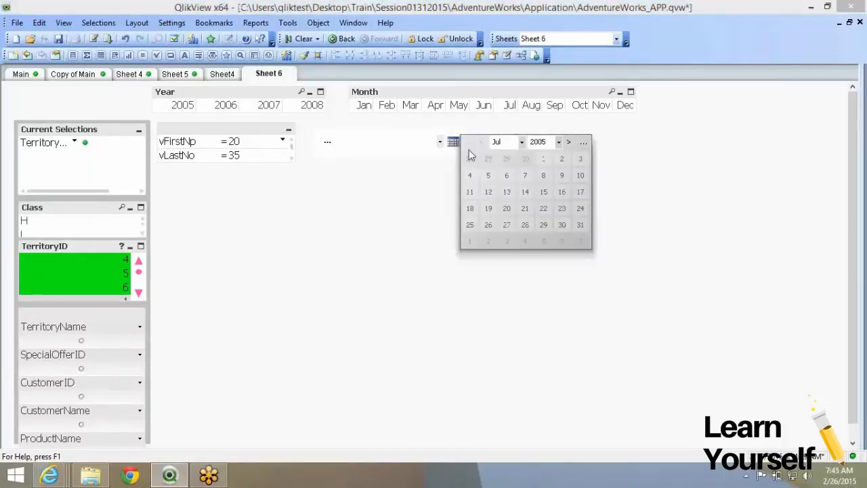
{"action": "left_click", "coordinate": [559, 142]}
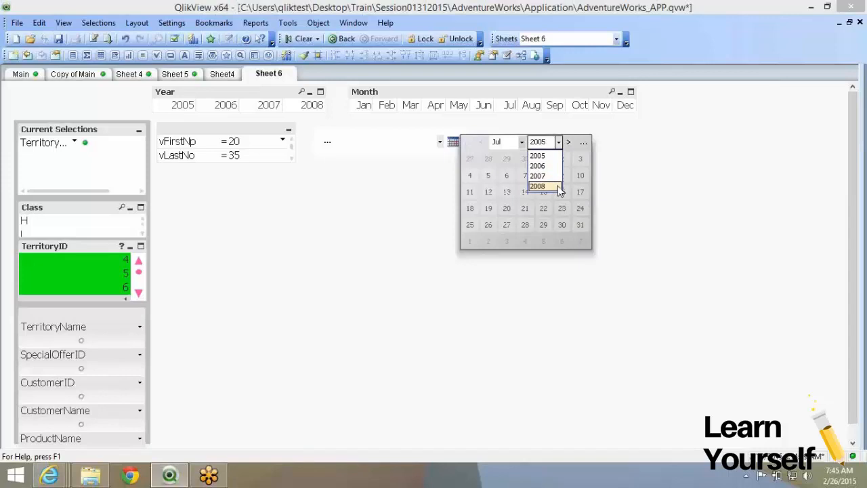
{"action": "left_click", "coordinate": [560, 188]}
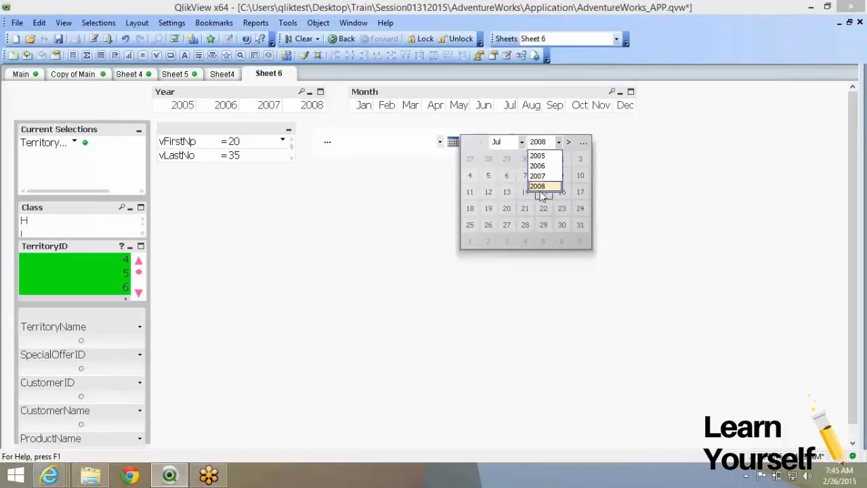
{"action": "left_click", "coordinate": [692, 194]}
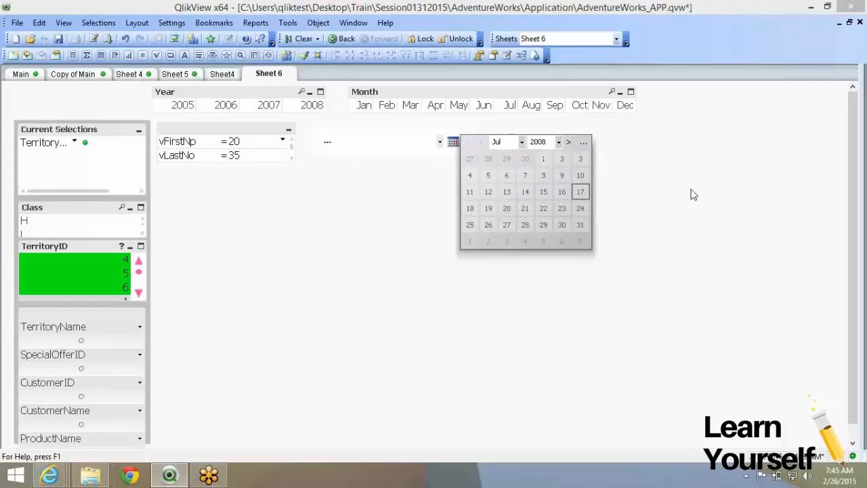
{"action": "left_click", "coordinate": [415, 153]}
Select 14 July 2005 in the calendar and clear the TerritoryID selection.
{"action": "left_click", "coordinate": [453, 142]}
{"action": "left_click", "coordinate": [522, 193]}
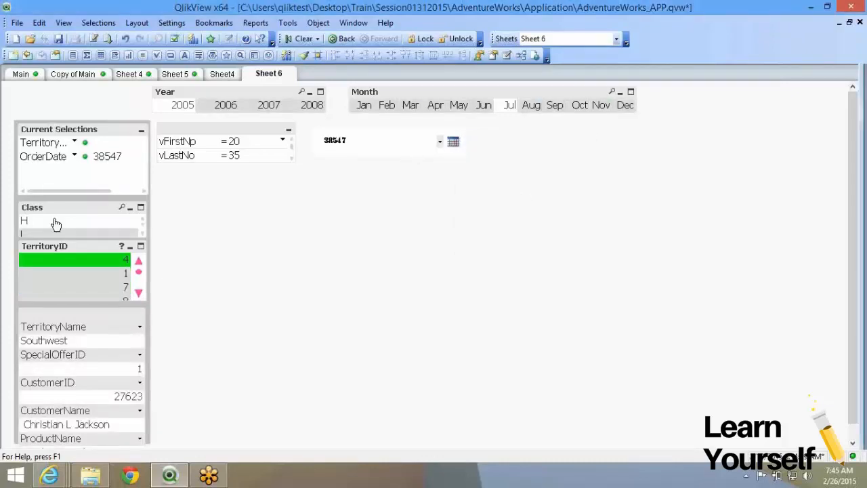
{"action": "left_click", "coordinate": [74, 267]}
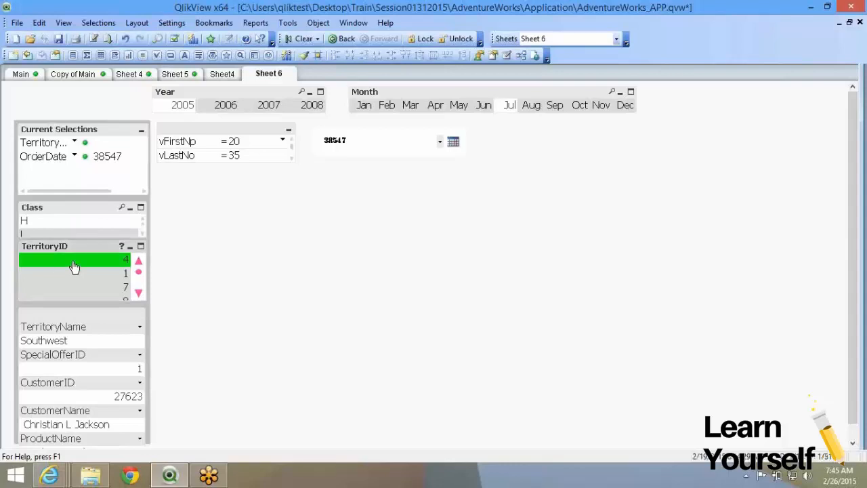
{"action": "left_click", "coordinate": [74, 267]}
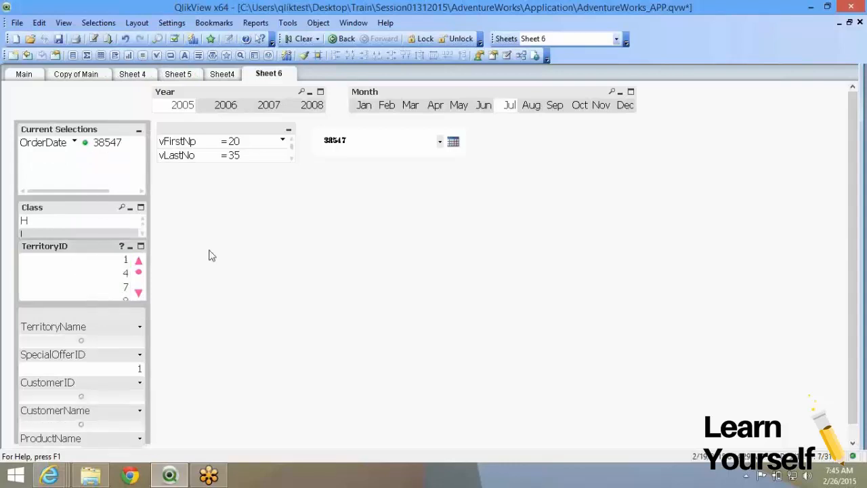
Override the document number settings for the calendar object with the Date format M/D/YYYY.
{"action": "right_click", "coordinate": [363, 141]}
{"action": "left_click", "coordinate": [400, 148]}
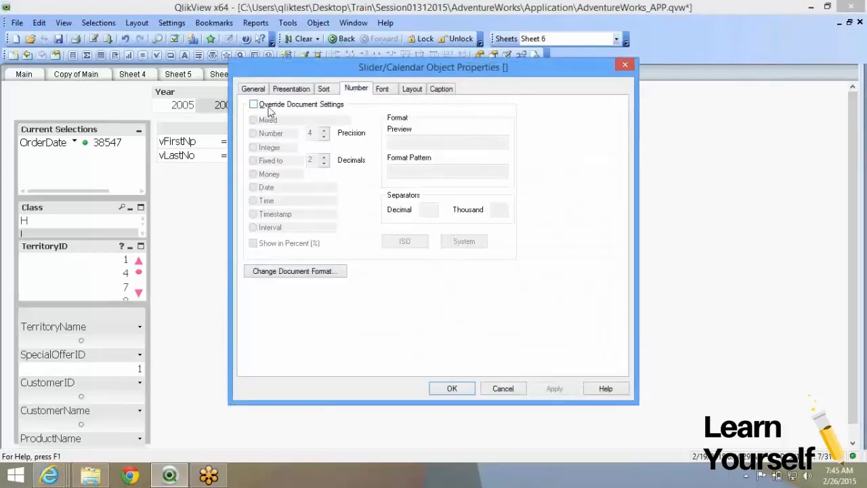
{"action": "left_click", "coordinate": [253, 103]}
{"action": "left_click", "coordinate": [266, 188]}
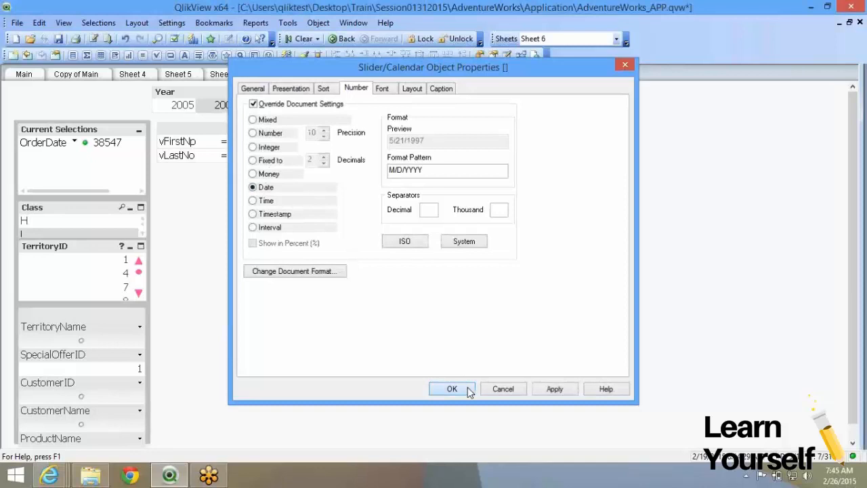
{"action": "left_click", "coordinate": [452, 389]}
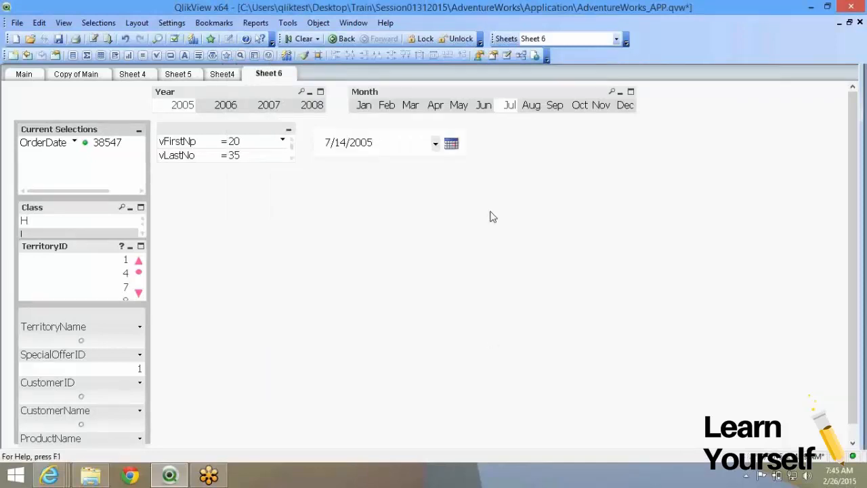
Change the OrderDate calendar object's mode to Multi Value.
{"action": "left_click", "coordinate": [452, 143]}
{"action": "left_click", "coordinate": [406, 146]}
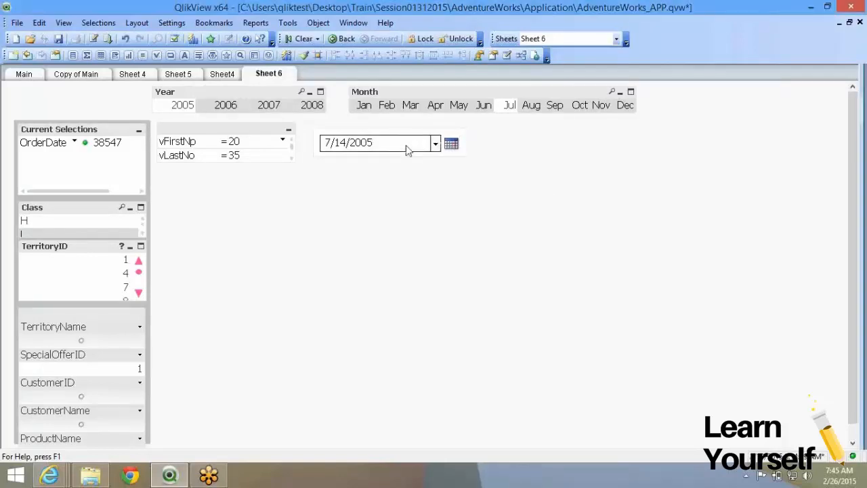
{"action": "right_click", "coordinate": [439, 138]}
{"action": "left_click", "coordinate": [452, 142]}
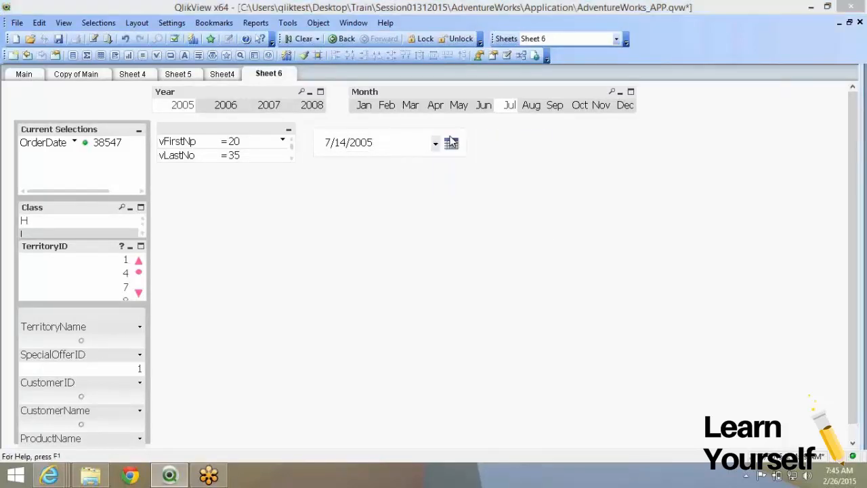
{"action": "left_click", "coordinate": [254, 89]}
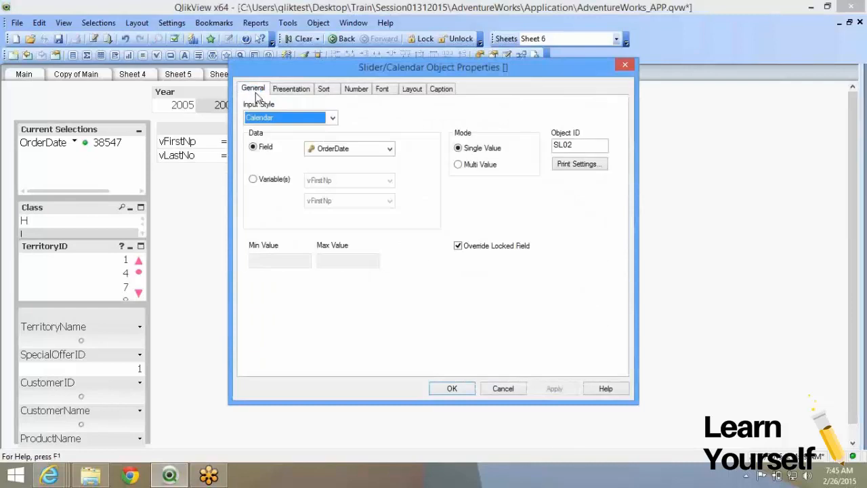
{"action": "left_click", "coordinate": [466, 164]}
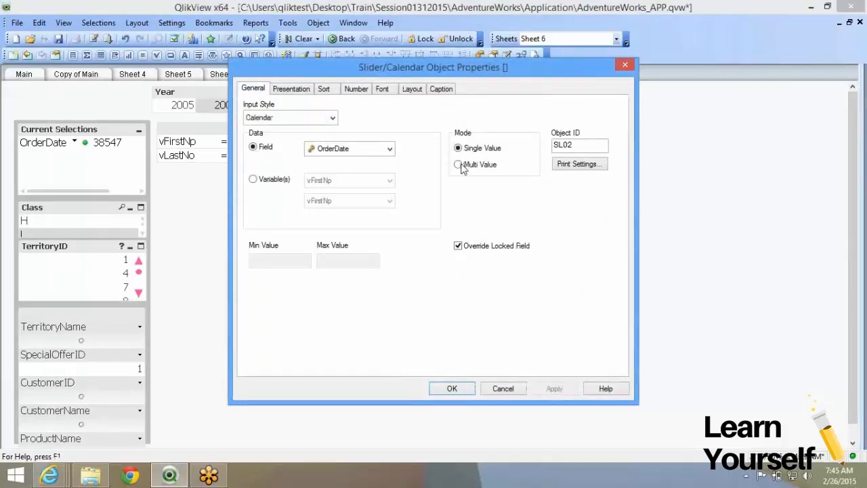
{"action": "left_click", "coordinate": [463, 388]}
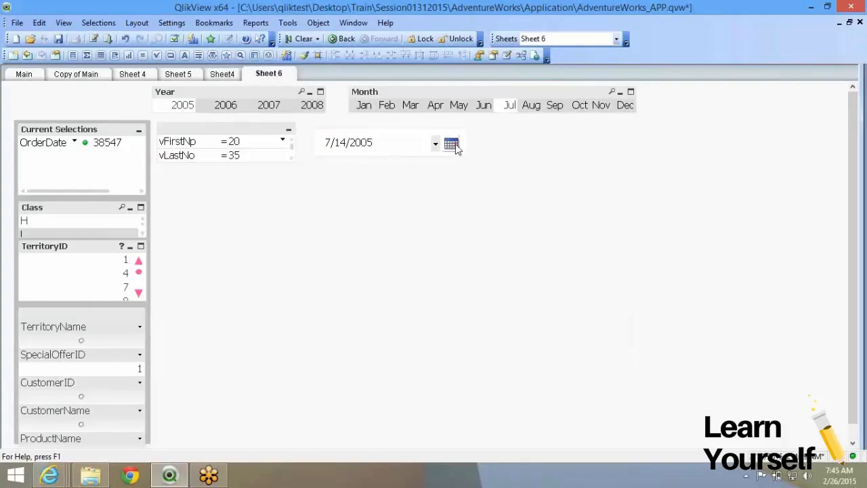
Select the date range 5 to 30 July 2005 in the calendar, and clear all selections.
{"action": "left_click", "coordinate": [452, 144]}
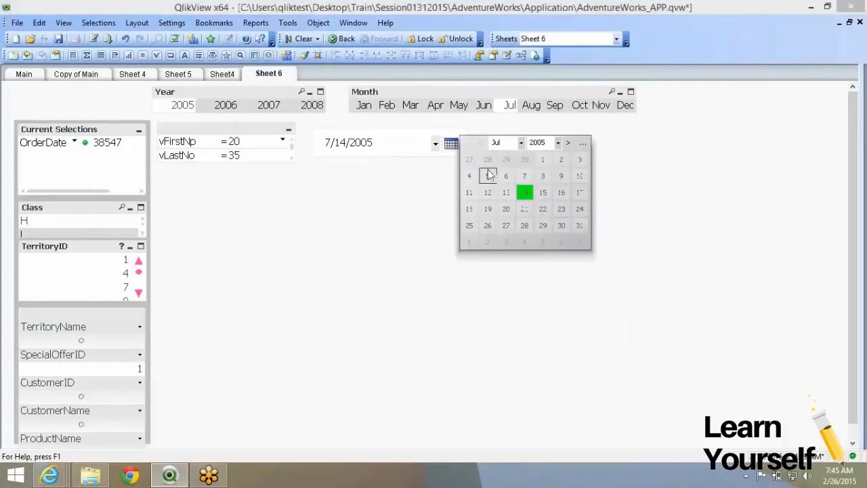
{"action": "left_click_drag", "start_coordinate": [490, 177], "coordinate": [561, 225]}
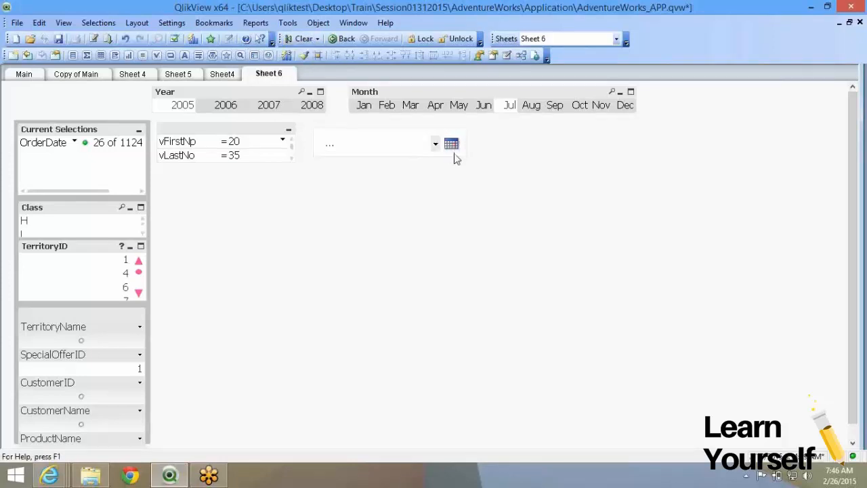
{"action": "left_click", "coordinate": [290, 43]}
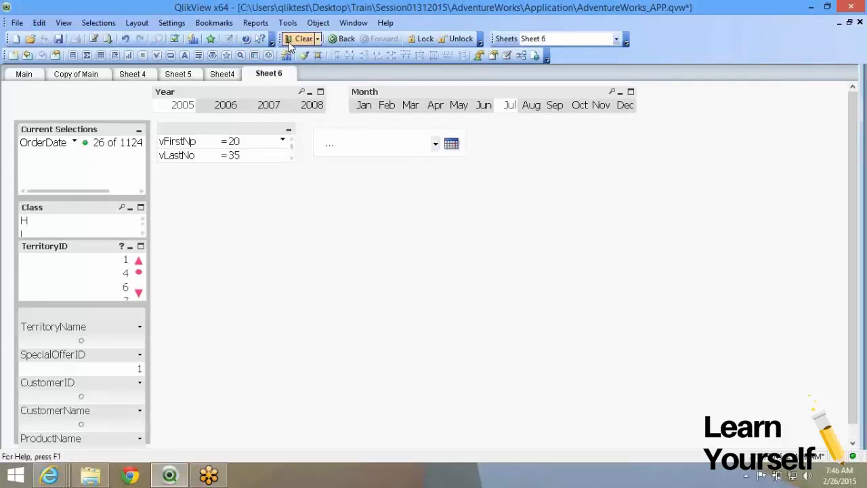
Switch the calendar's data source to the variable vTest2 in Single Value mode, and select its Max Value for editing.
{"action": "right_click", "coordinate": [415, 148]}
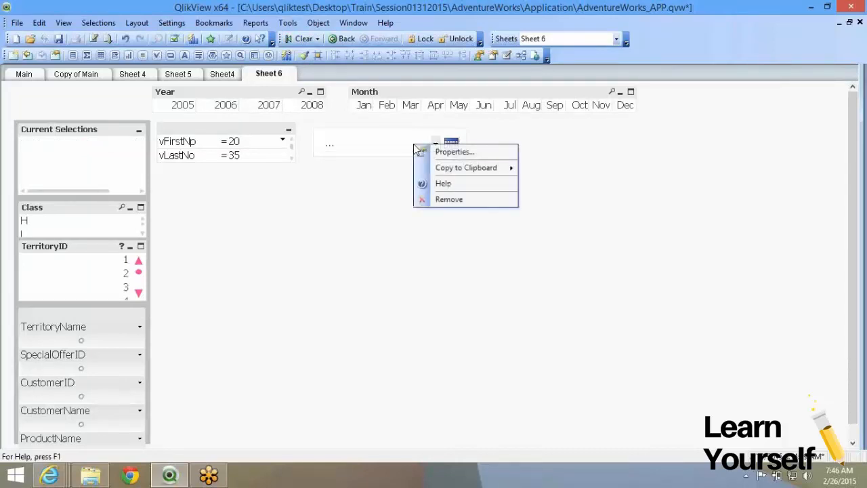
{"action": "left_click", "coordinate": [453, 152]}
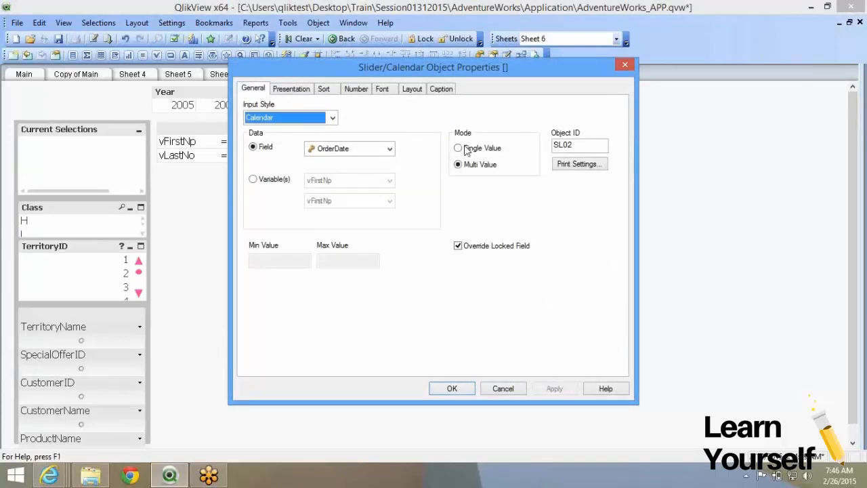
{"action": "left_click", "coordinate": [465, 147]}
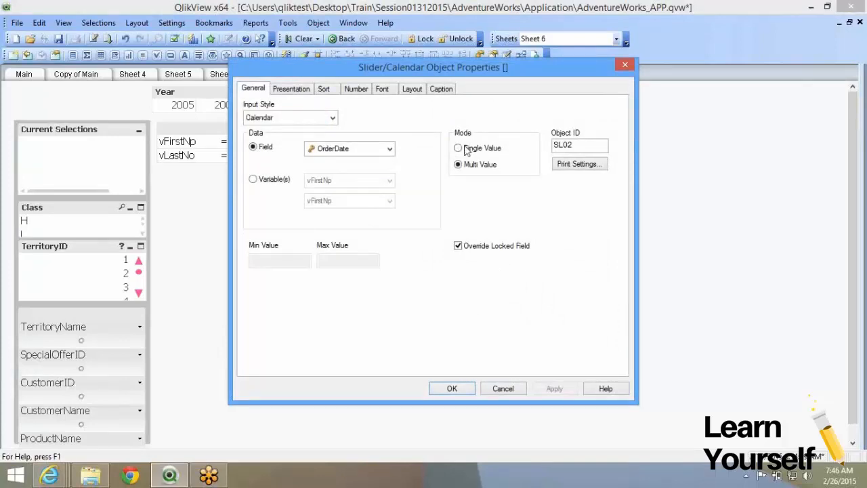
{"action": "left_click", "coordinate": [274, 181]}
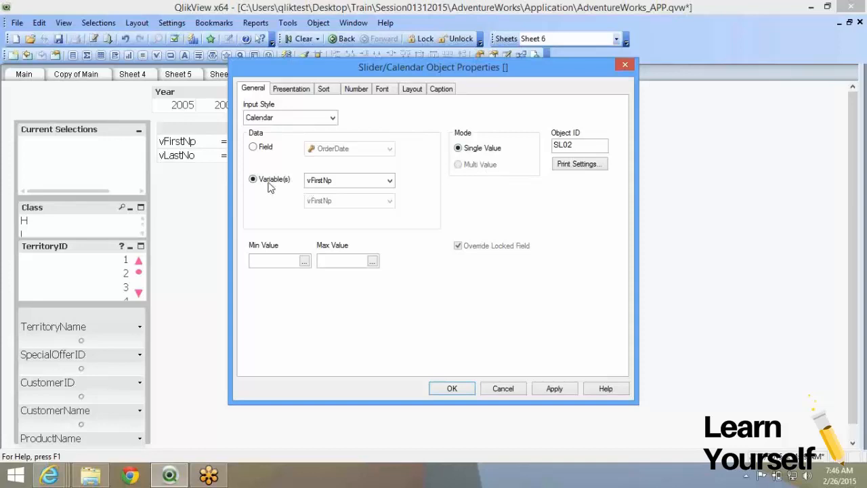
{"action": "left_click", "coordinate": [334, 183]}
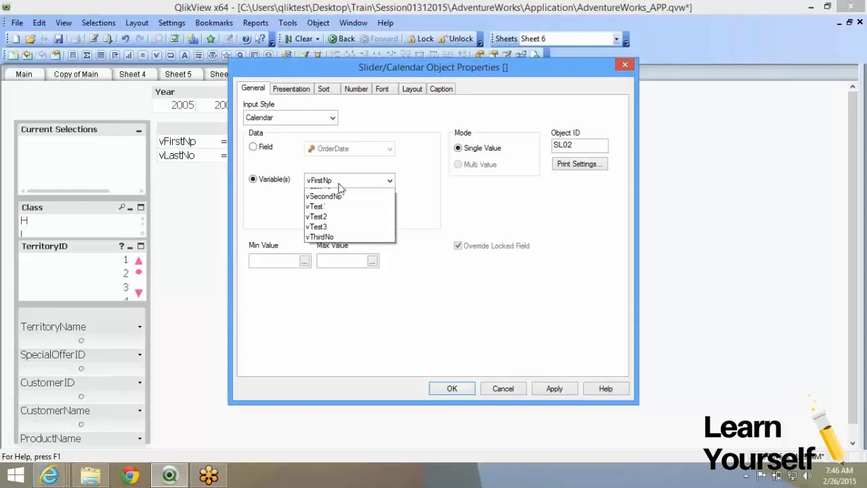
{"action": "left_click", "coordinate": [346, 234]}
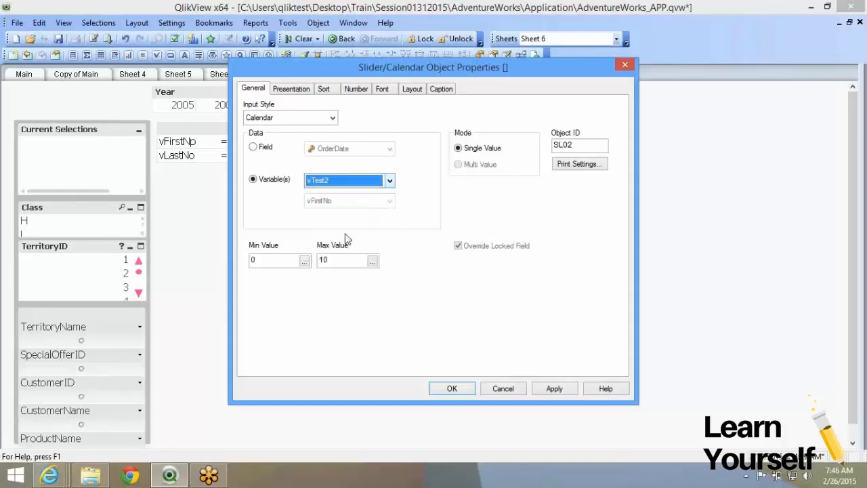
{"action": "left_click", "coordinate": [266, 264]}
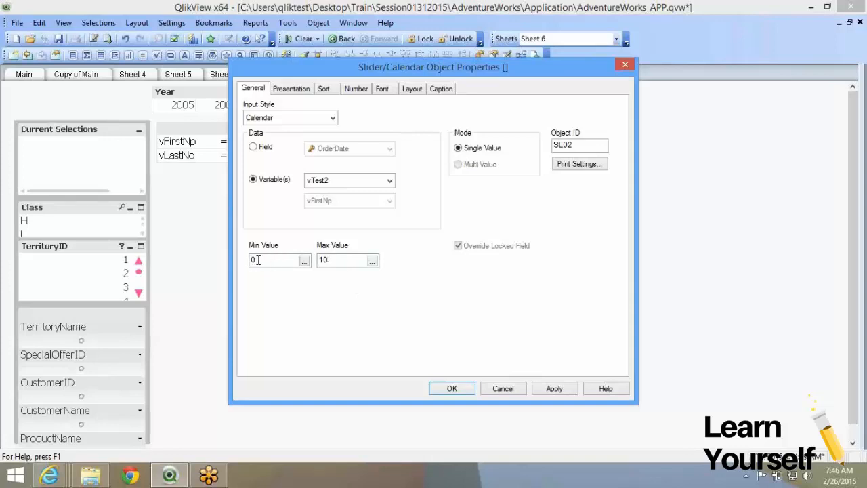
{"action": "double_click", "coordinate": [329, 260]}
Launch Excel 2013 and create a blank workbook.
{"action": "mouse_move", "coordinate": [814, 158]}
{"action": "left_click", "coordinate": [843, 117]}
{"action": "type", "text": "excel 2013"}
{"action": "key", "text": "Return"}
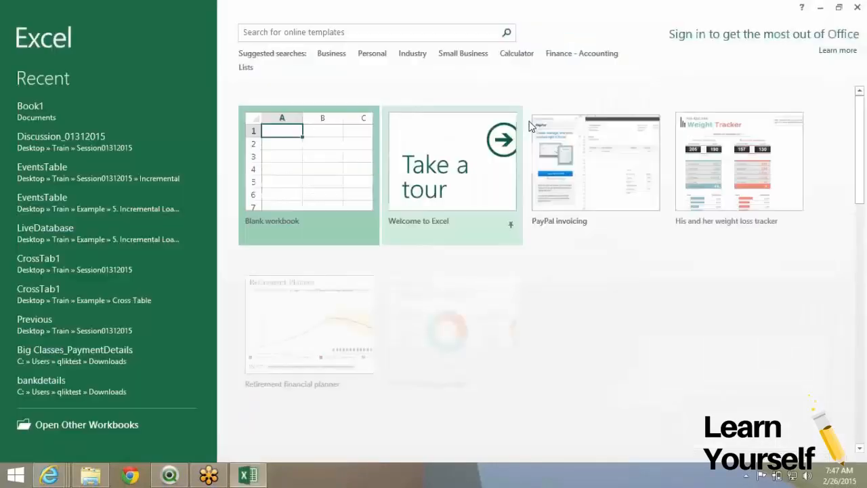
{"action": "left_click", "coordinate": [364, 156]}
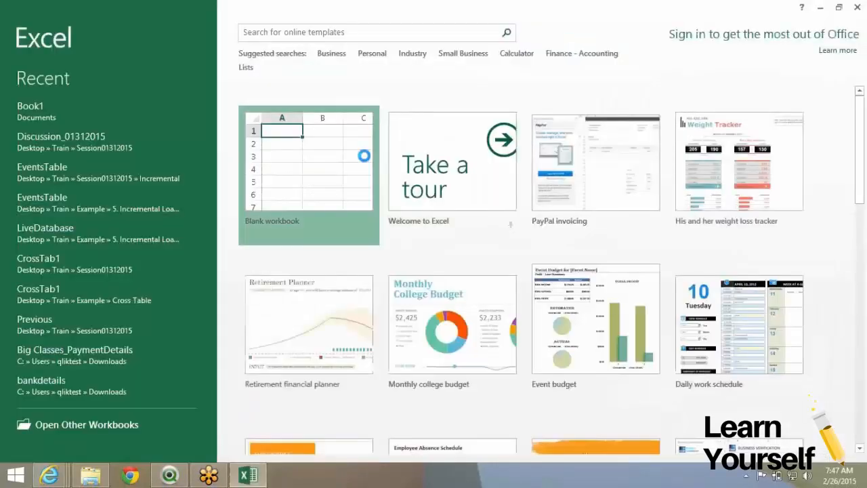
Enter the date 1/1/2006 in cell F4 and copy it to cell H4.
{"action": "left_click", "coordinate": [240, 176]}
{"action": "type", "text": "1/"}
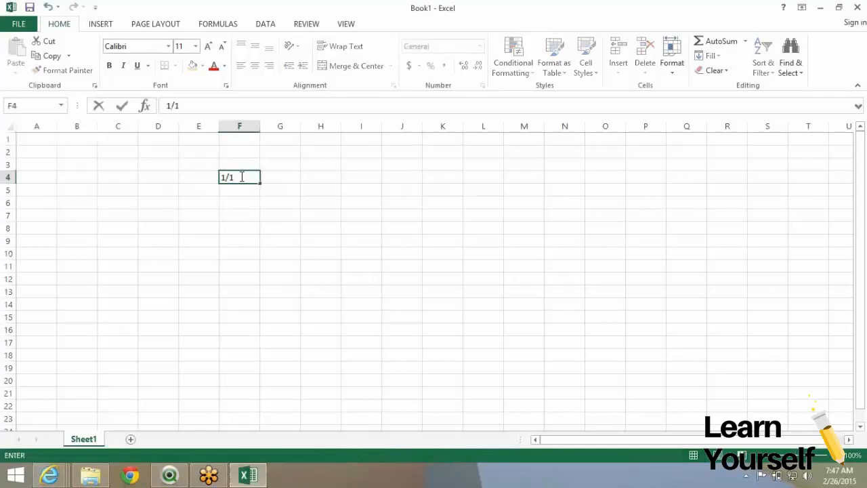
{"action": "type", "text": "1/2006"}
{"action": "key", "text": "Return"}
{"action": "left_click", "coordinate": [241, 176]}
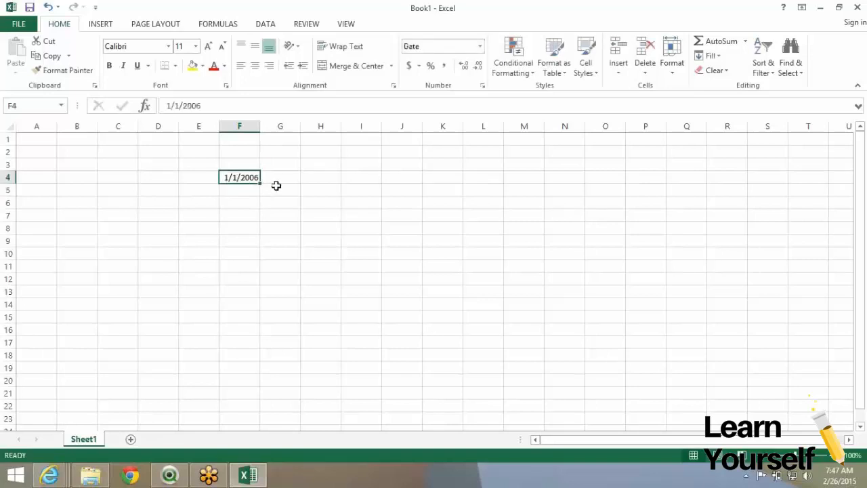
{"action": "key", "text": "ctrl+c"}
{"action": "key", "text": "Right"}
{"action": "key", "text": "Right"}
{"action": "key", "text": "ctrl+v"}
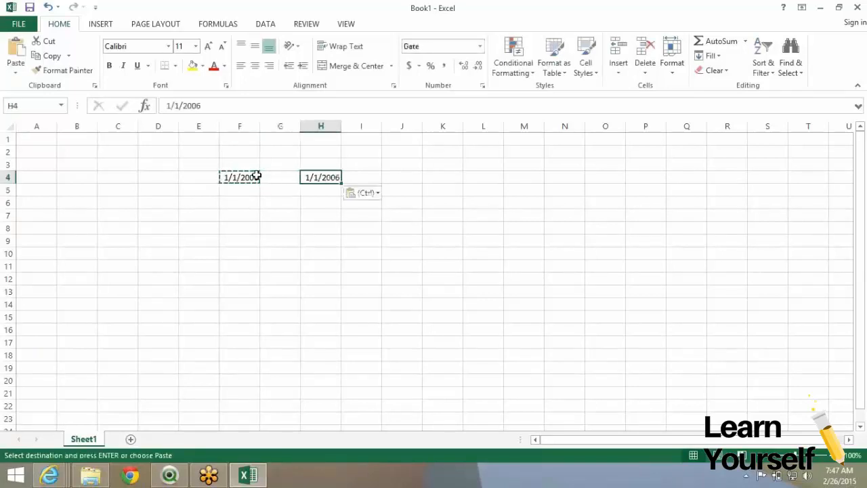
Change the number format of cell H4 to General.
{"action": "right_click", "coordinate": [331, 177]}
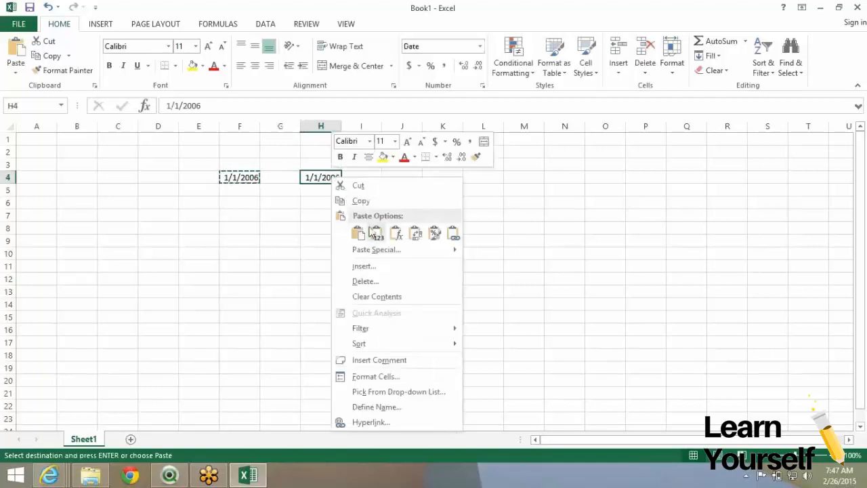
{"action": "left_click", "coordinate": [381, 381]}
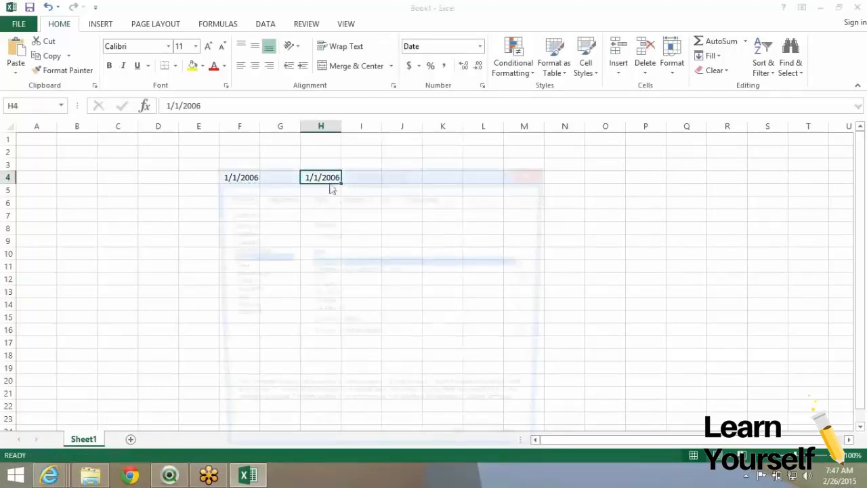
{"action": "left_click", "coordinate": [253, 234]}
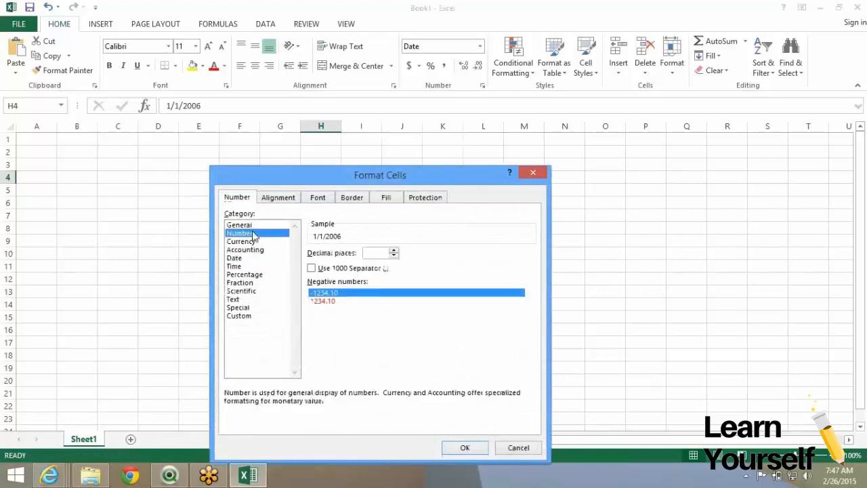
{"action": "left_click", "coordinate": [260, 226]}
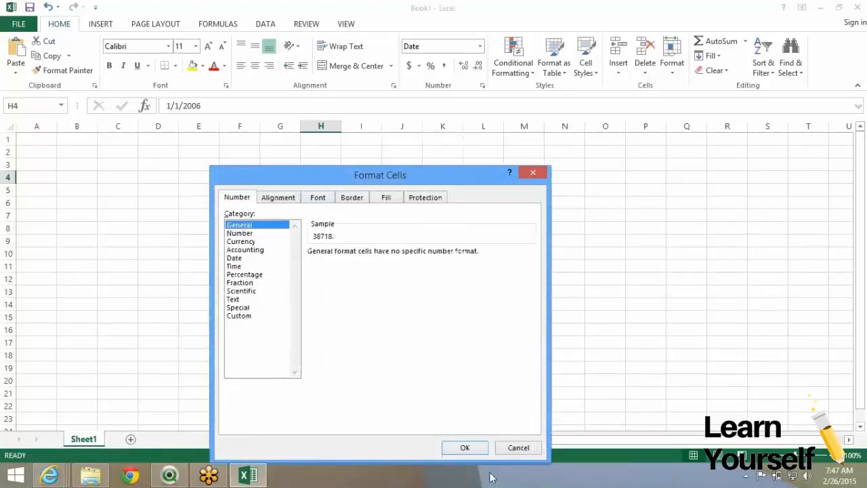
{"action": "left_click", "coordinate": [465, 446]}
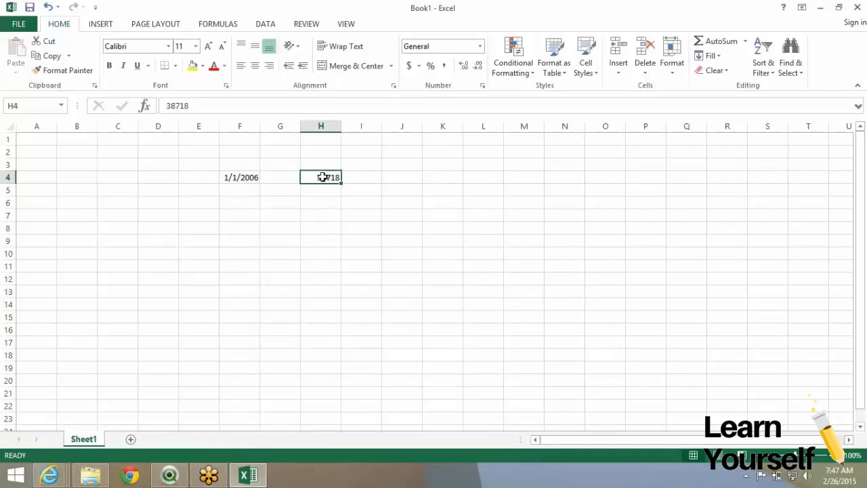
Copy the serial number from H4 and paste it as the calendar's Min Value, 38718, in QlikView.
{"action": "right_click", "coordinate": [323, 177]}
{"action": "left_click", "coordinate": [329, 207]}
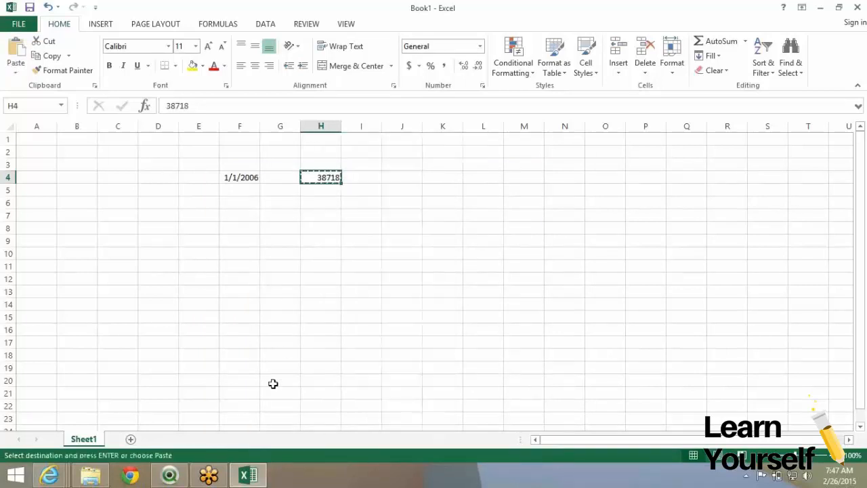
{"action": "left_click", "coordinate": [169, 474]}
{"action": "key", "text": "ctrl+v"}
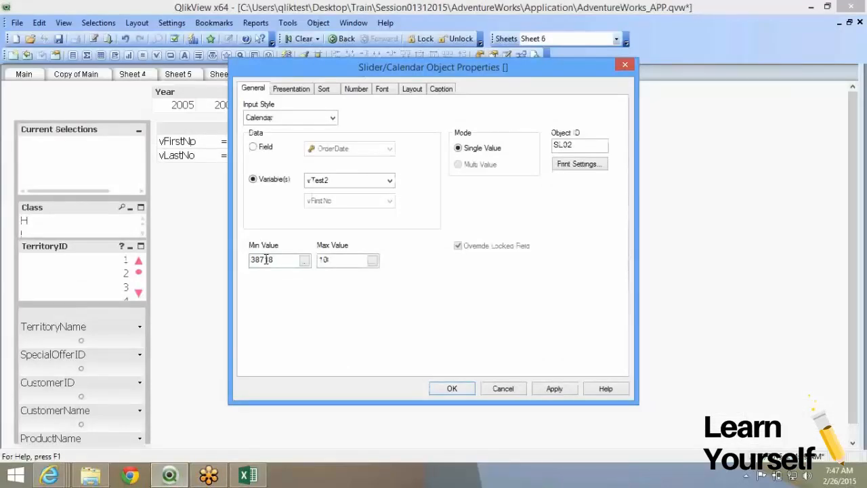
Switch back to Excel and enter the date 2/5/2009 in cell F8.
{"action": "left_click", "coordinate": [248, 474]}
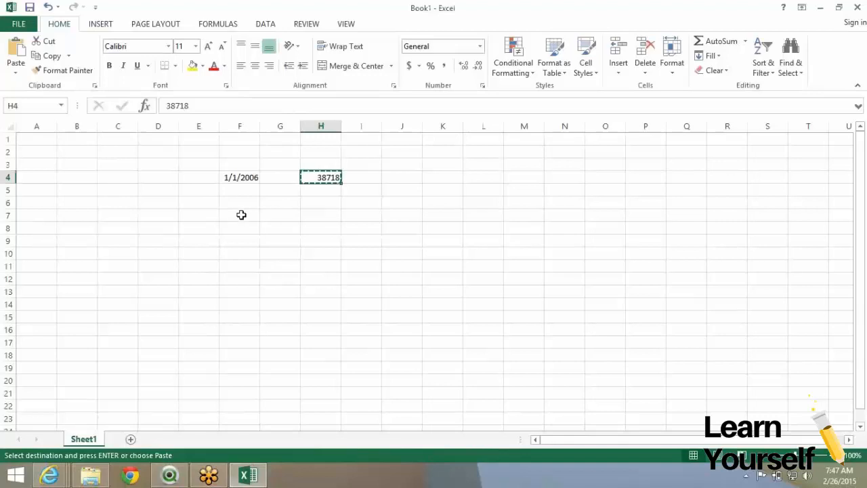
{"action": "left_click", "coordinate": [241, 228]}
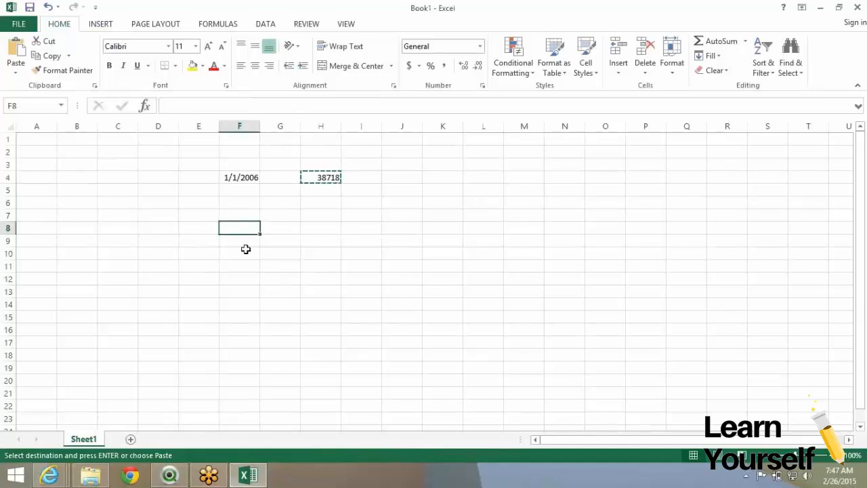
{"action": "type", "text": "2"}
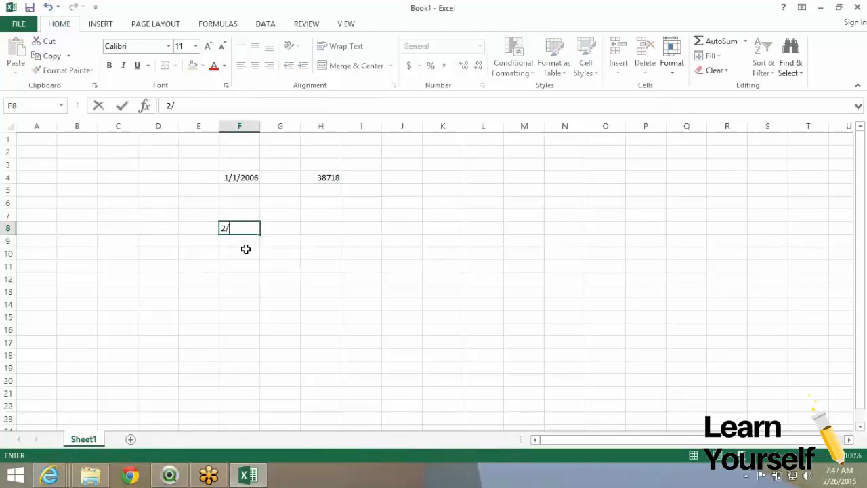
{"action": "type", "text": "/5/2009"}
{"action": "key", "text": "Return"}
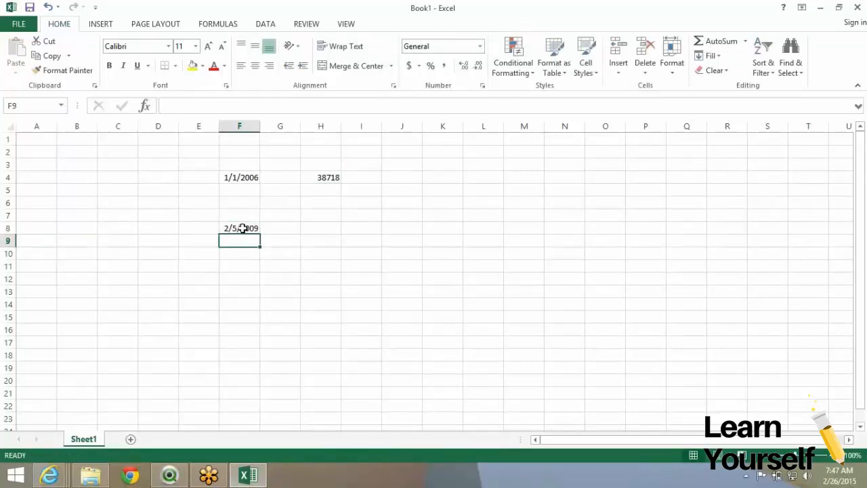
Copy the date in F8 and paste it into cell H8.
{"action": "left_click", "coordinate": [242, 228]}
{"action": "right_click", "coordinate": [245, 231]}
{"action": "left_click", "coordinate": [273, 229]}
{"action": "left_click", "coordinate": [305, 229]}
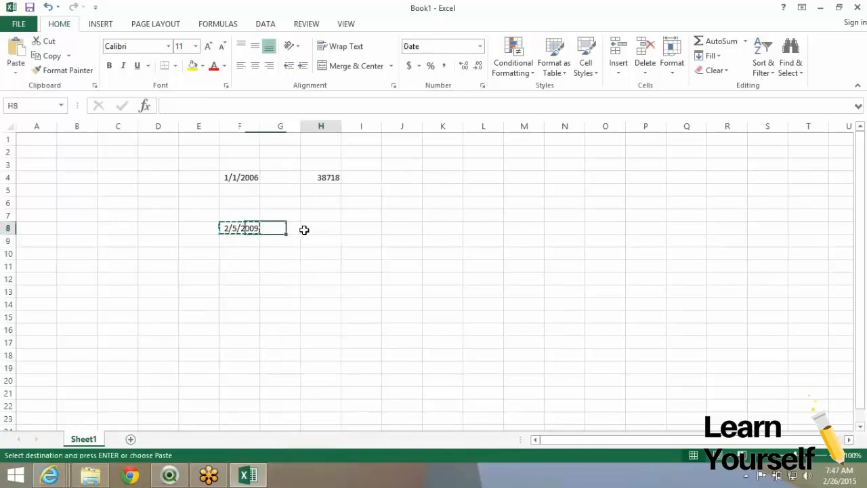
{"action": "right_click", "coordinate": [309, 232]}
{"action": "left_click", "coordinate": [342, 278]}
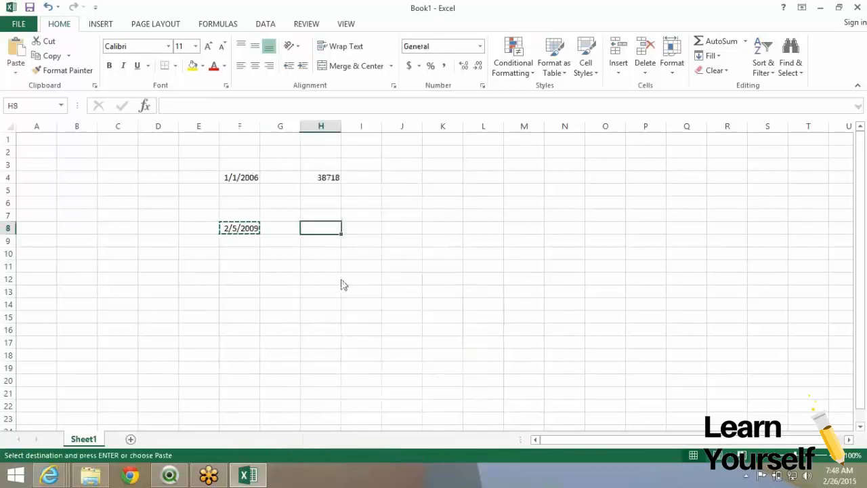
{"action": "left_click", "coordinate": [374, 358]}
Apply the General number format of H4 to cell H8 with Format Painter.
{"action": "left_click", "coordinate": [322, 166]}
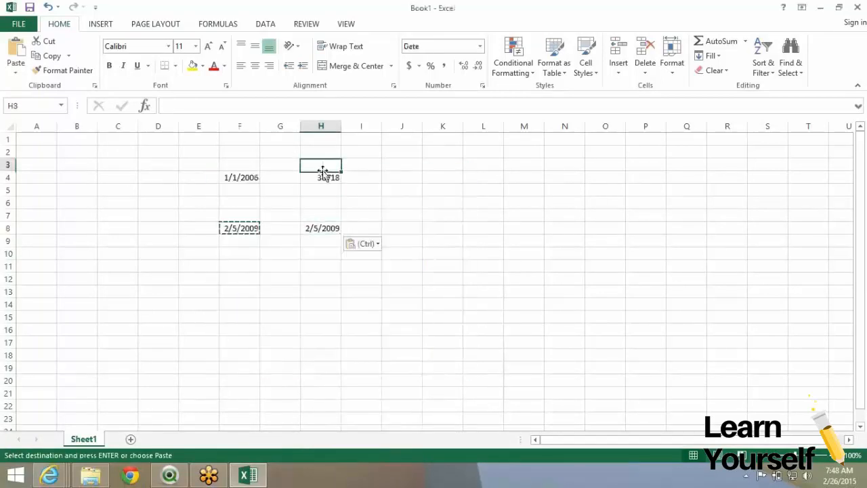
{"action": "left_click", "coordinate": [317, 178]}
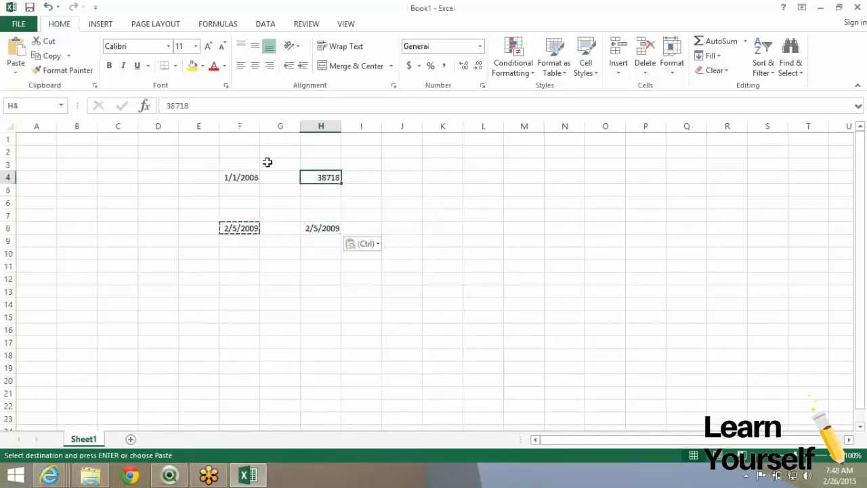
{"action": "left_click", "coordinate": [64, 71]}
{"action": "left_click", "coordinate": [315, 226]}
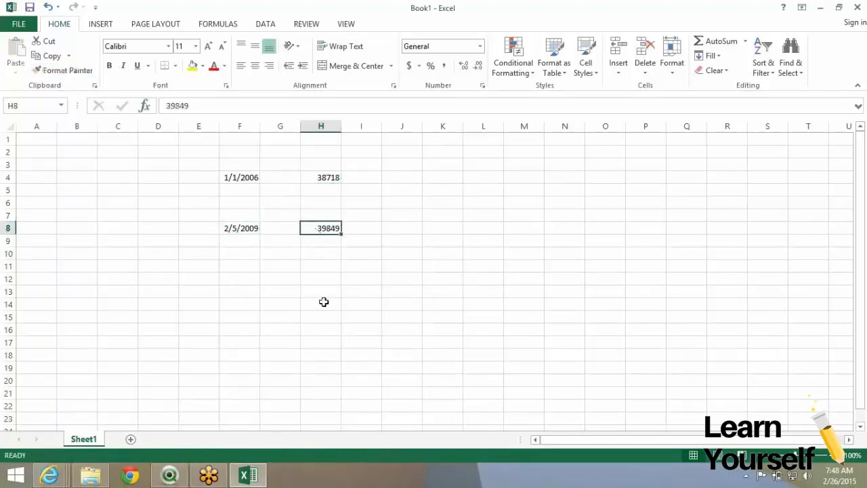
Return to QlikView, set the calendar's Max Value to 39849, and apply the object properties.
{"action": "left_click", "coordinate": [170, 475]}
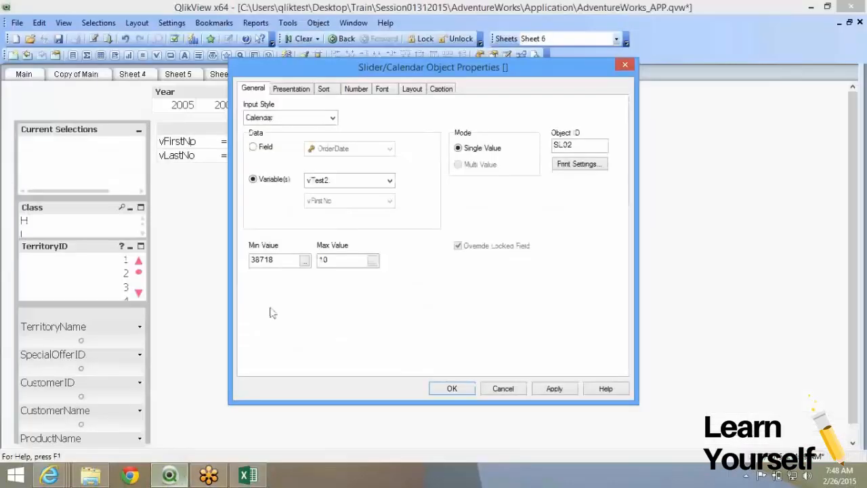
{"action": "left_click_drag", "start_coordinate": [353, 264], "coordinate": [301, 269]}
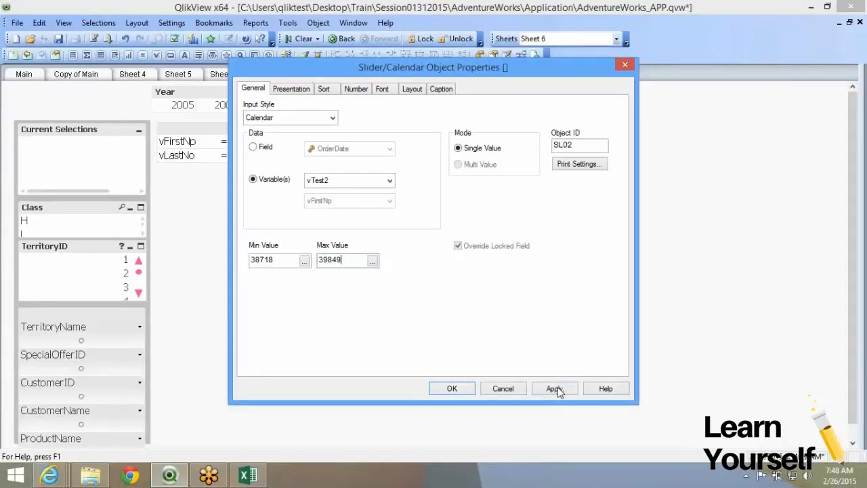
{"action": "left_click", "coordinate": [449, 388]}
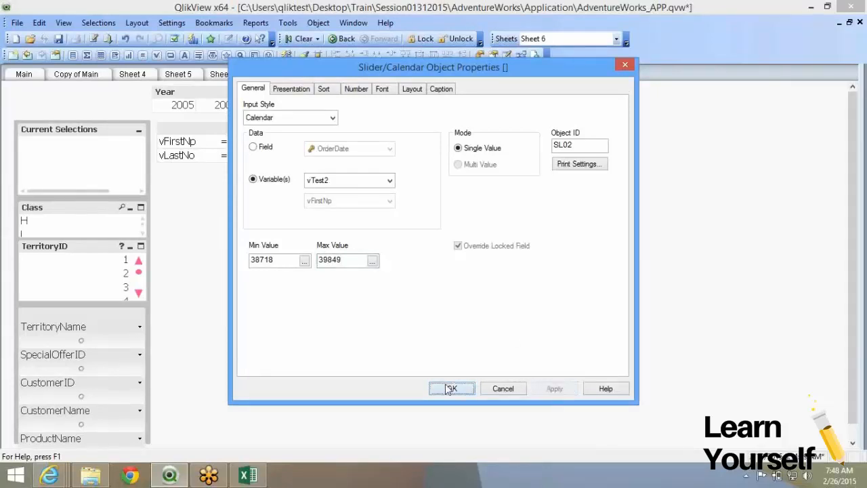
Examine which years the calendar offers and which months are available in 2006 and 2009.
{"action": "left_click", "coordinate": [451, 143]}
{"action": "left_click", "coordinate": [558, 142]}
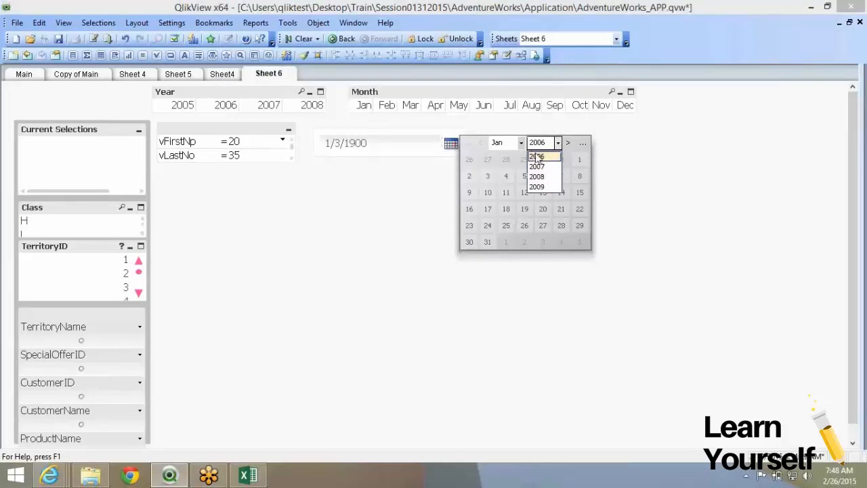
{"action": "left_click", "coordinate": [537, 156]}
{"action": "left_click", "coordinate": [522, 144]}
{"action": "left_click", "coordinate": [518, 159]}
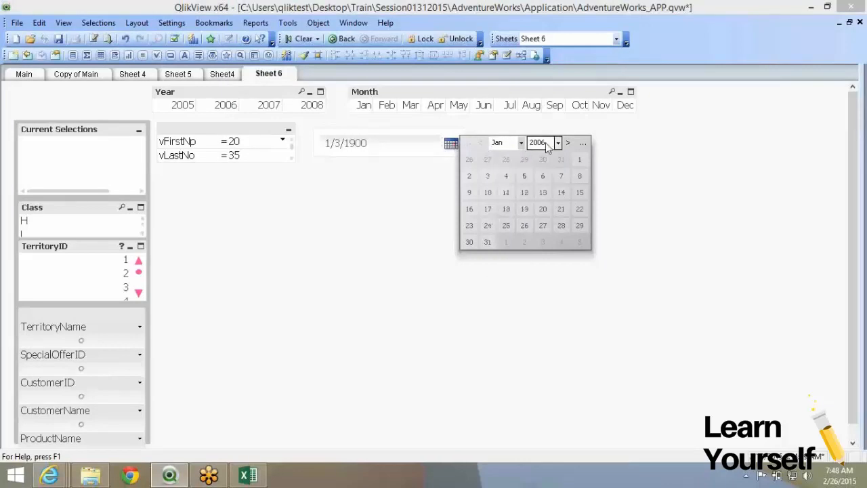
{"action": "left_click", "coordinate": [557, 143]}
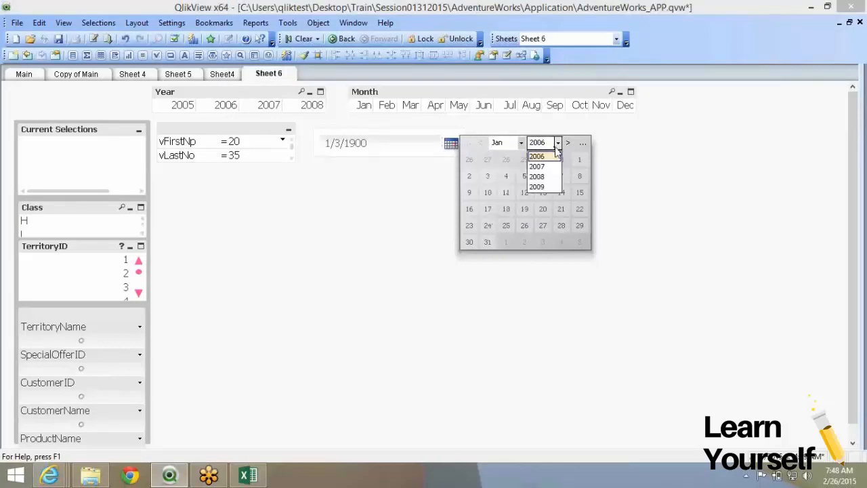
{"action": "left_click", "coordinate": [545, 187]}
{"action": "left_click", "coordinate": [520, 143]}
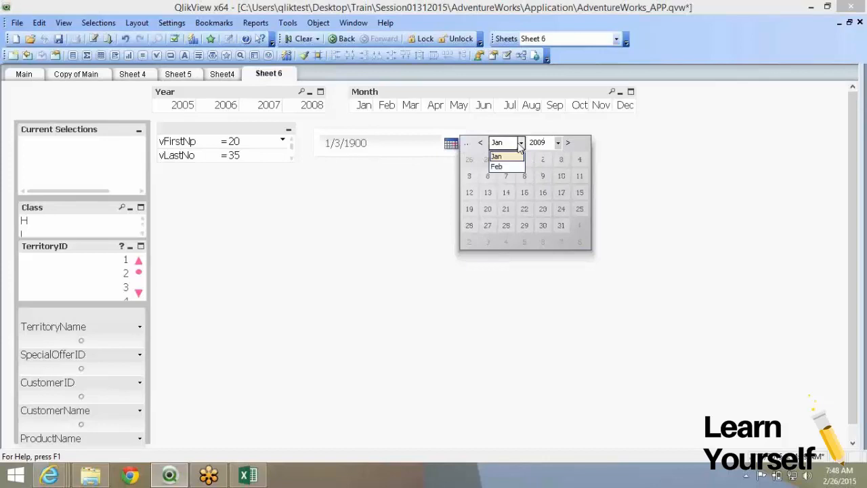
{"action": "left_click", "coordinate": [513, 167]}
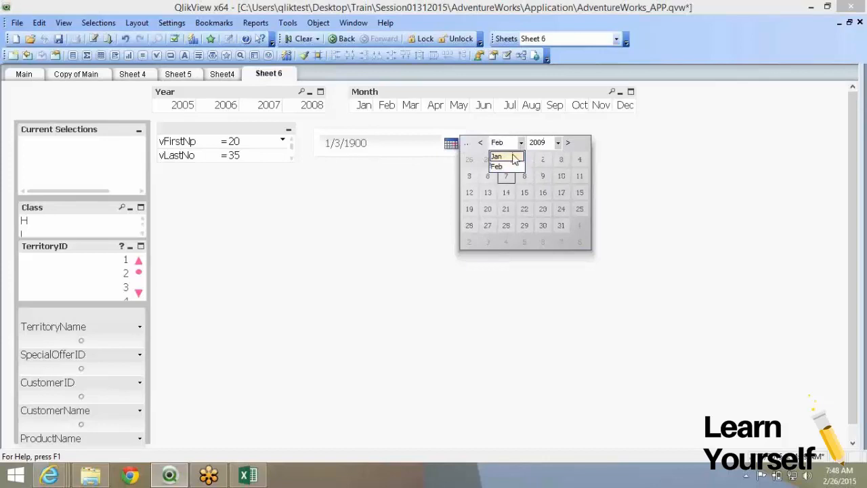
{"action": "left_click", "coordinate": [518, 156]}
{"action": "left_click", "coordinate": [521, 143]}
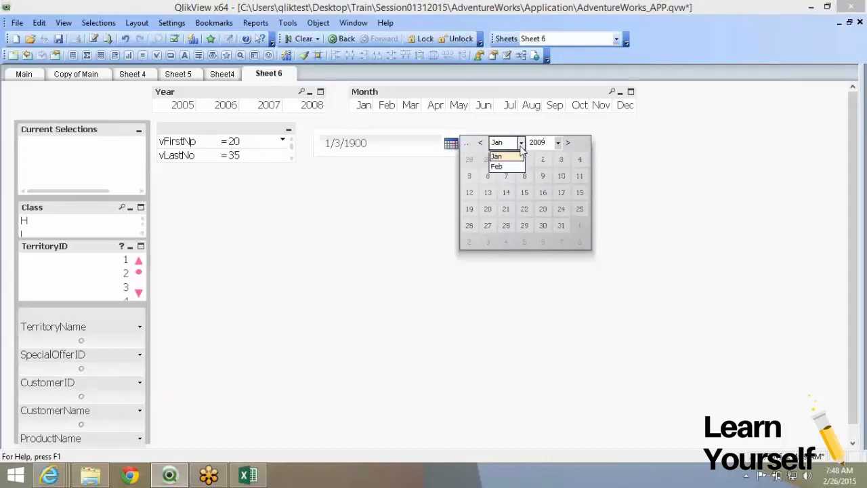
{"action": "left_click", "coordinate": [514, 156]}
{"action": "left_click", "coordinate": [521, 143]}
Select the date 14 January 2006 in the calendar.
{"action": "left_click", "coordinate": [556, 145]}
{"action": "left_click", "coordinate": [557, 143]}
{"action": "left_click", "coordinate": [538, 155]}
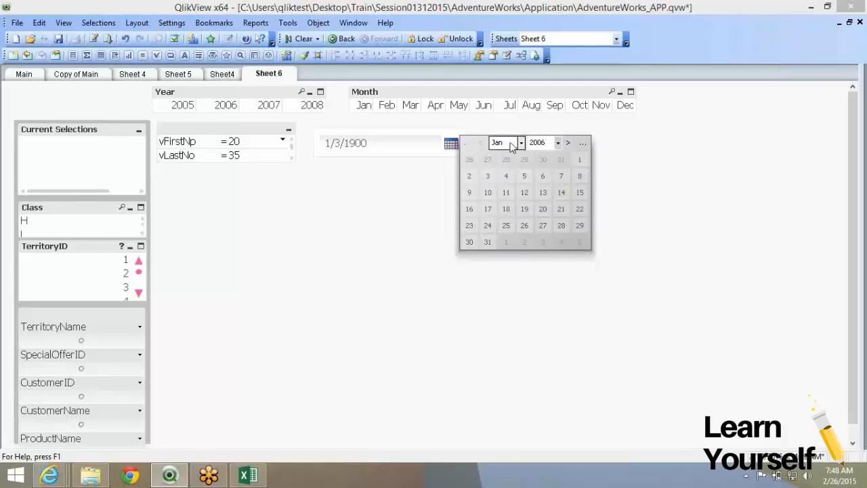
{"action": "left_click", "coordinate": [520, 143]}
{"action": "left_click", "coordinate": [519, 157]}
{"action": "left_click", "coordinate": [561, 193]}
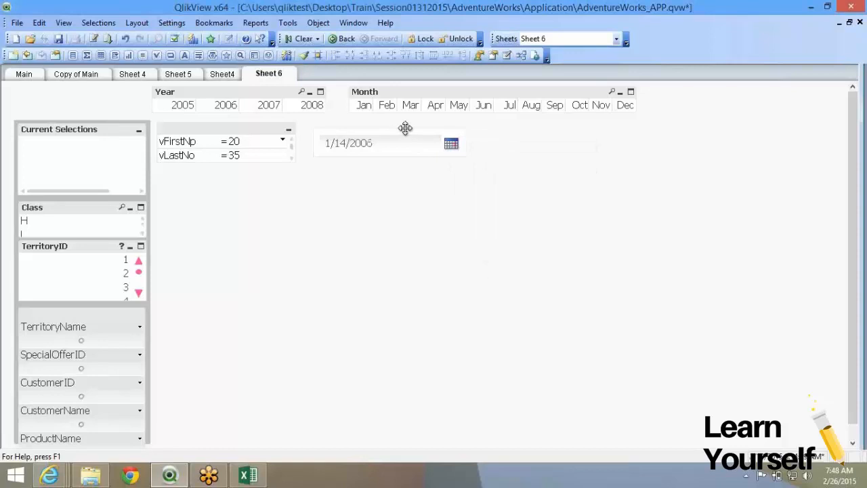
Duplicate the calendar object beside the original and switch the copy's variable to vTest3.
{"action": "left_click_drag", "start_coordinate": [405, 128], "coordinate": [569, 128]}
{"action": "right_click", "coordinate": [512, 143]}
{"action": "left_click", "coordinate": [530, 151]}
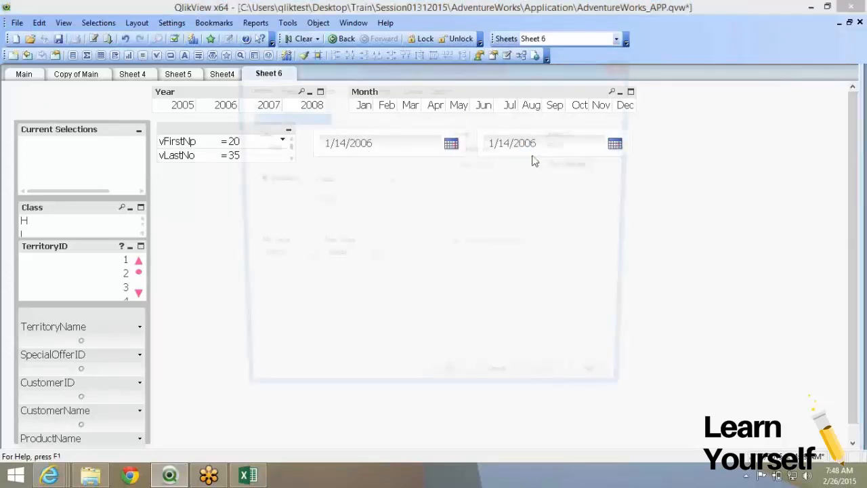
{"action": "left_click", "coordinate": [318, 180]}
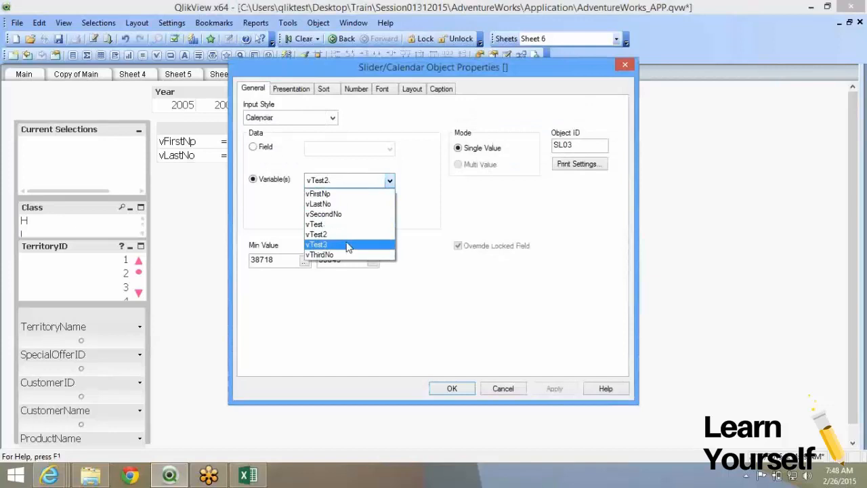
{"action": "left_click", "coordinate": [347, 244]}
Copy the serial number of 1/1/2006 from Excel and set it as the vTest3 calendar's Min Value, 38718.
{"action": "left_click", "coordinate": [278, 260]}
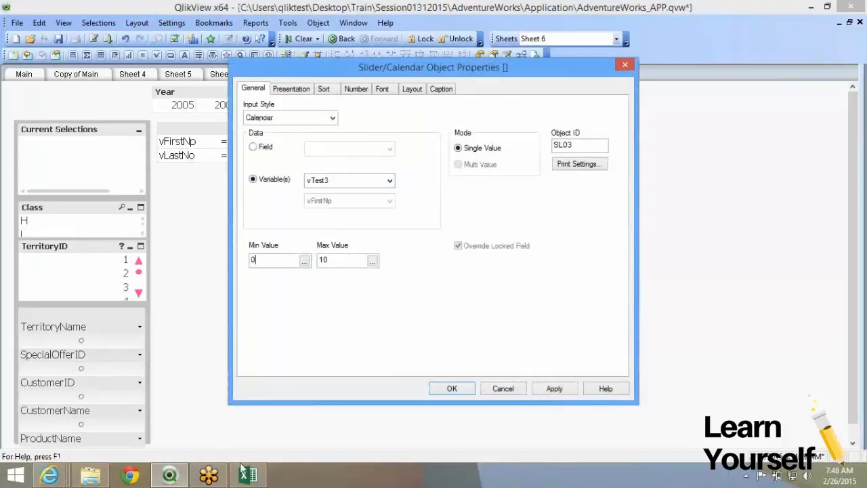
{"action": "left_click", "coordinate": [248, 475]}
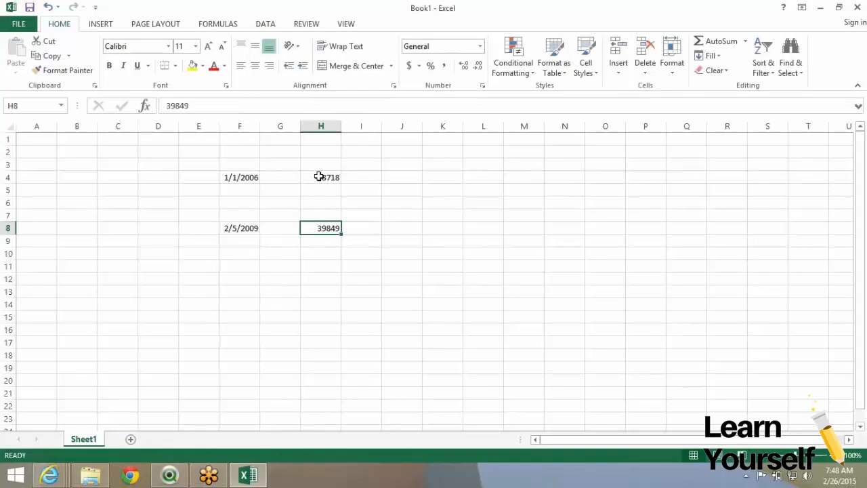
{"action": "right_click", "coordinate": [321, 180]}
{"action": "left_click", "coordinate": [342, 205]}
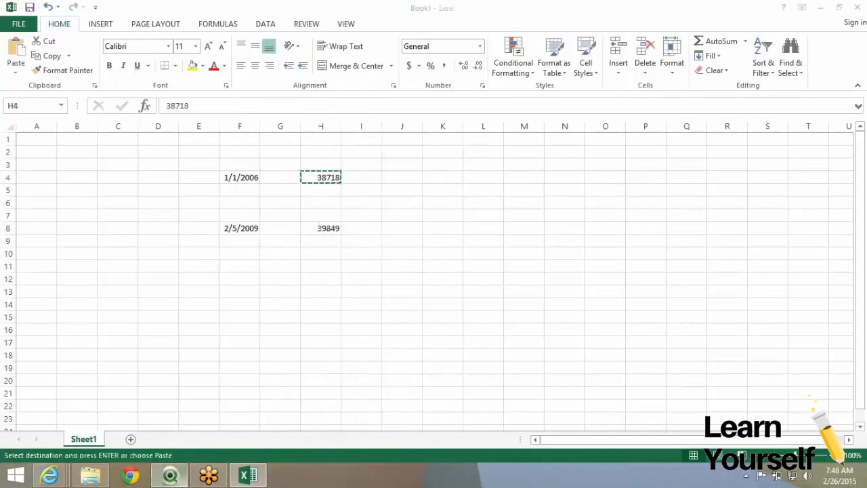
{"action": "left_click", "coordinate": [169, 475]}
{"action": "type", "text": "38718"}
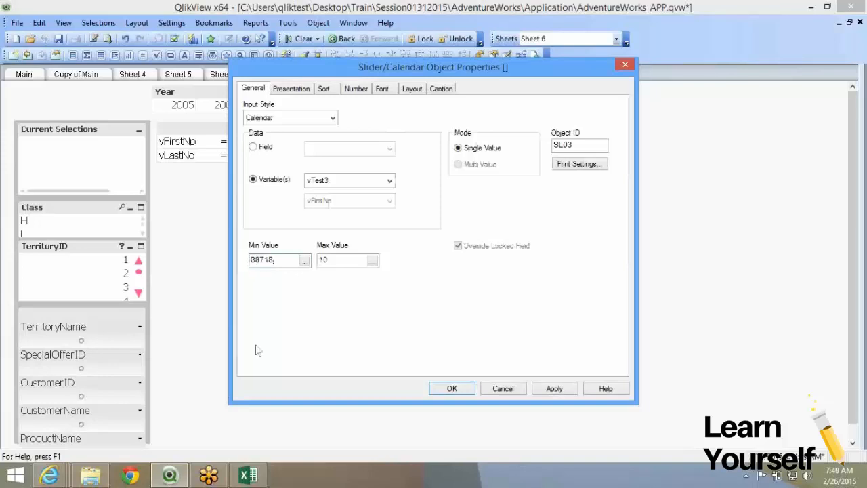
Copy the serial number of 2/5/2009 from Excel, set it as the calendar's Max Value, 39849, and confirm the properties.
{"action": "right_click", "coordinate": [248, 474]}
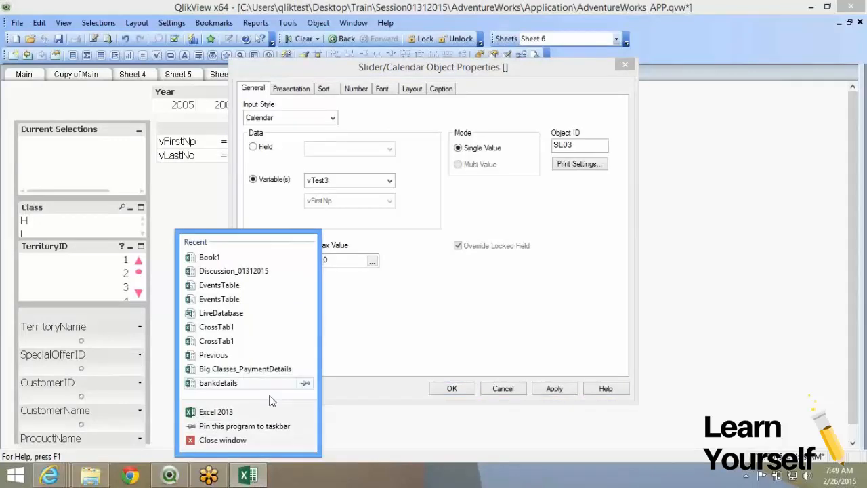
{"action": "left_click", "coordinate": [258, 479]}
{"action": "left_click", "coordinate": [242, 481]}
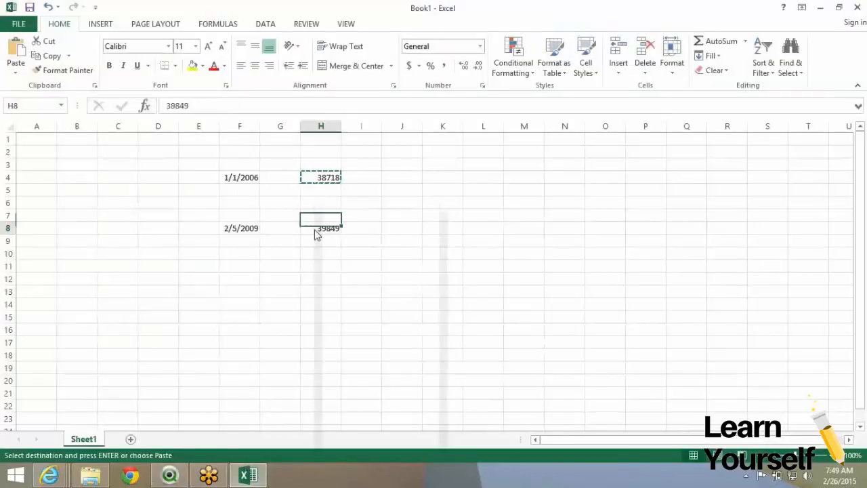
{"action": "right_click", "coordinate": [316, 231]}
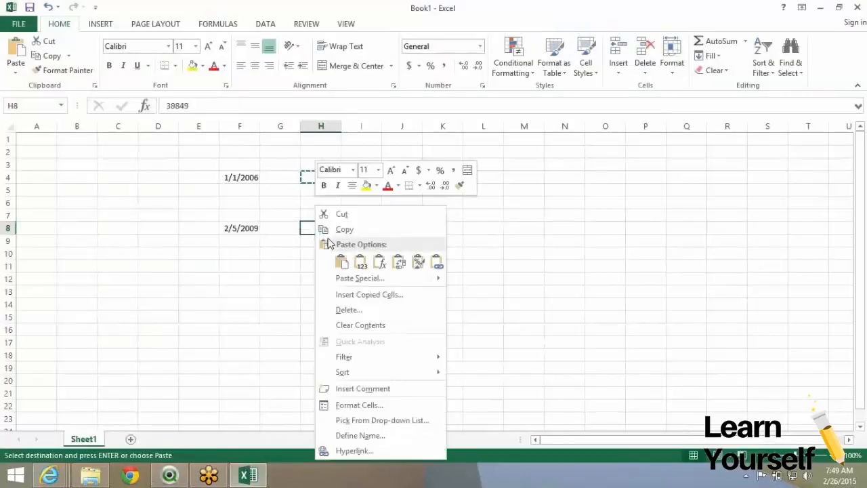
{"action": "left_click", "coordinate": [344, 230]}
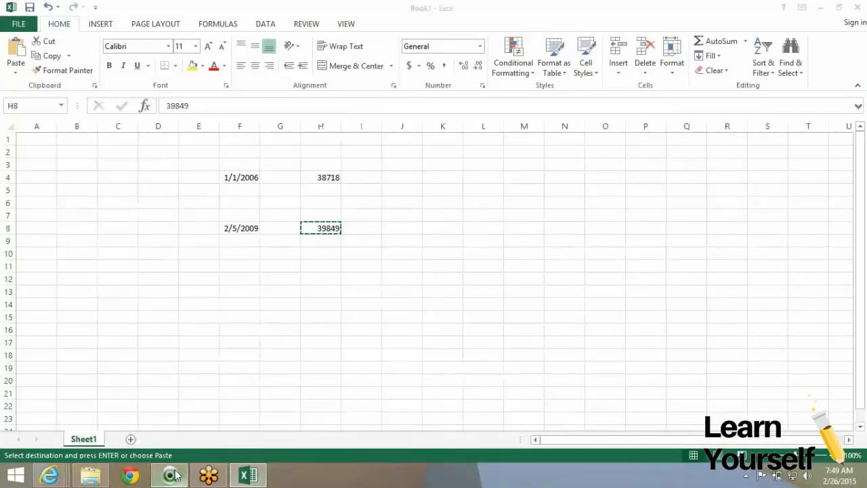
{"action": "left_click", "coordinate": [169, 475]}
{"action": "left_click", "coordinate": [337, 259]}
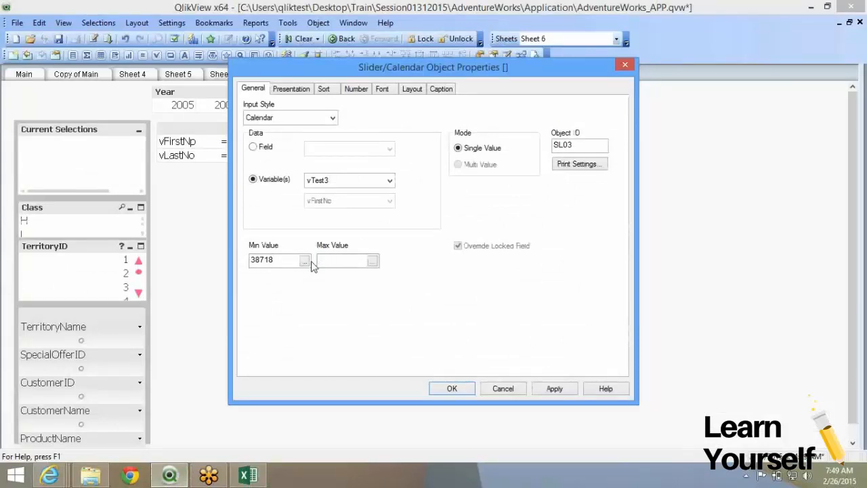
{"action": "key", "text": "ctrl+v"}
{"action": "left_click", "coordinate": [554, 390]}
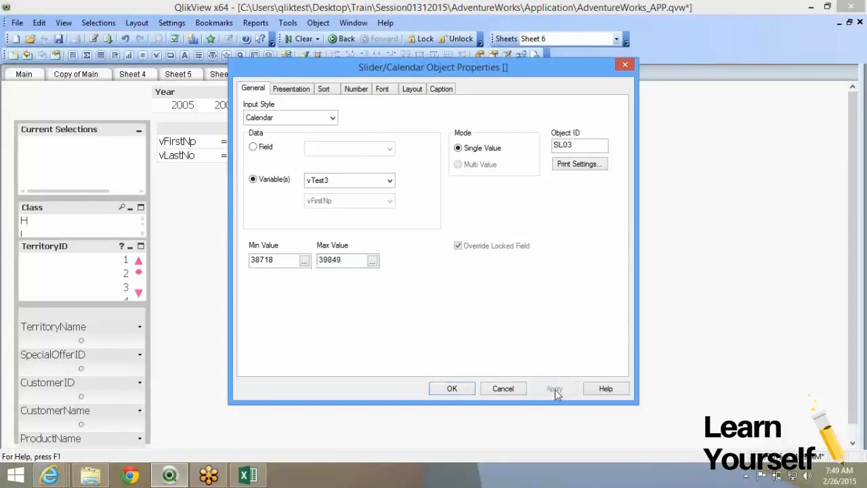
{"action": "left_click", "coordinate": [451, 388]}
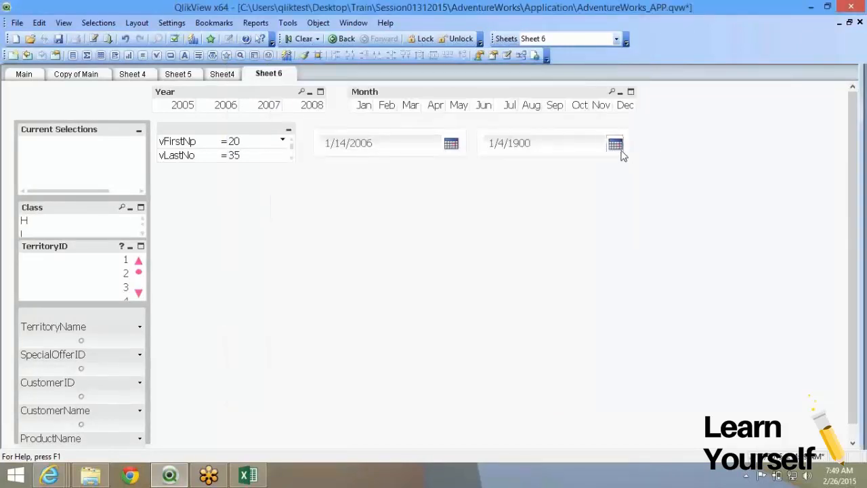
Check the dates and years offered by the vTest3 calendar.
{"action": "left_click", "coordinate": [618, 147]}
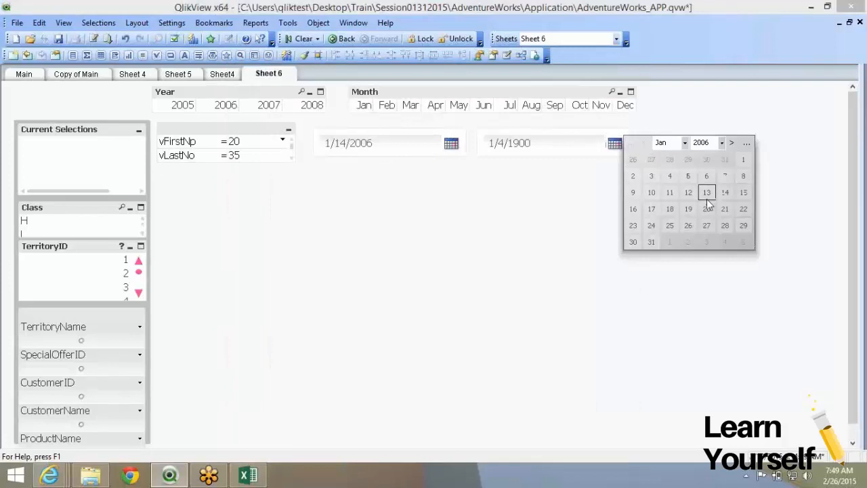
{"action": "left_click", "coordinate": [722, 147]}
{"action": "left_click", "coordinate": [553, 253]}
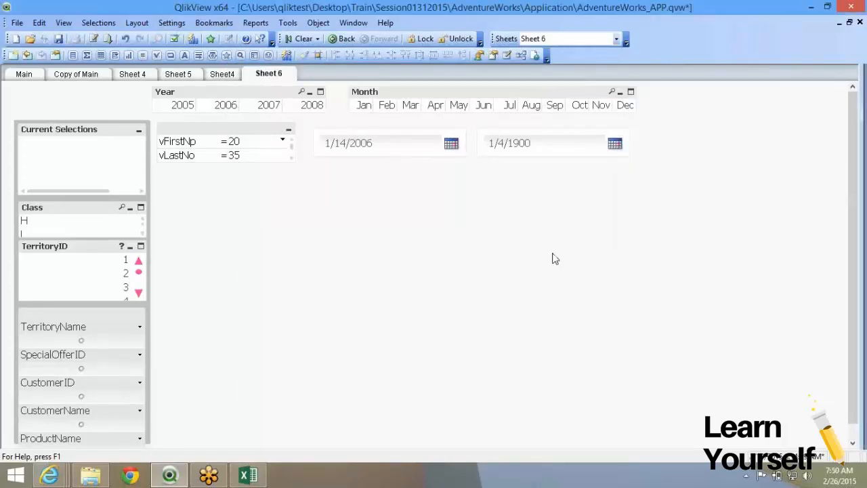
Set the first calendar's date to 1 January 2008.
{"action": "left_click", "coordinate": [451, 144]}
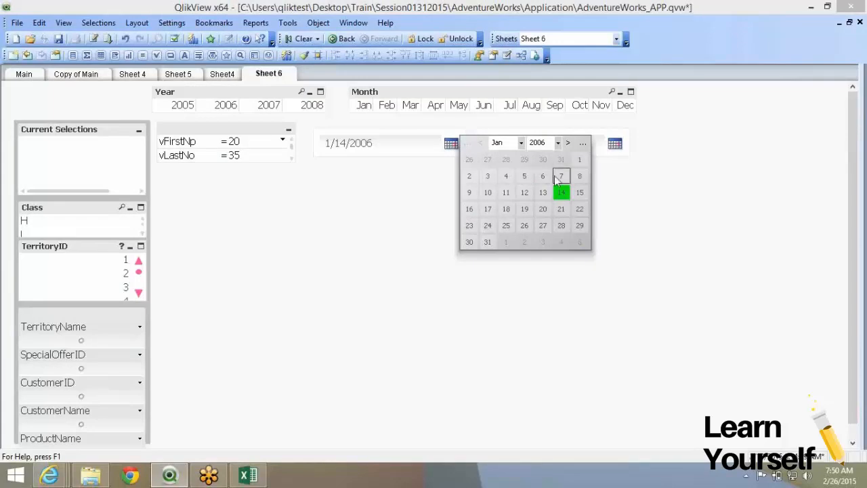
{"action": "left_click", "coordinate": [558, 143]}
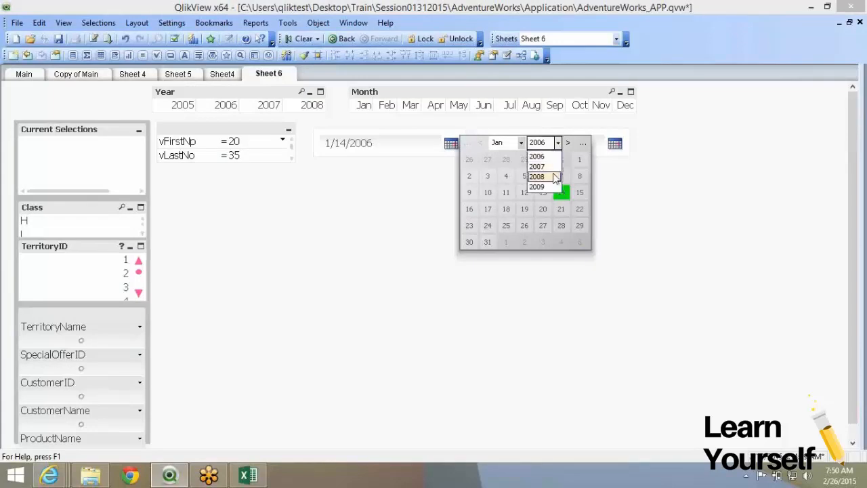
{"action": "left_click", "coordinate": [540, 165]}
{"action": "left_click", "coordinate": [487, 159]}
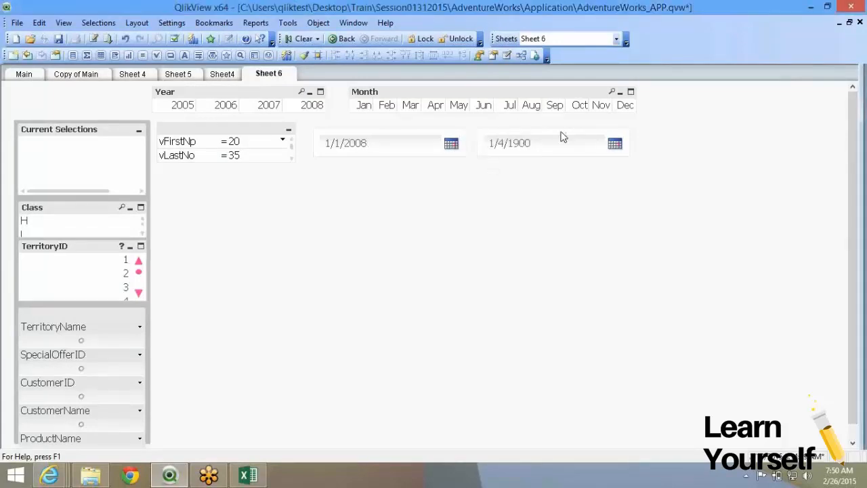
Set the second calendar's date to 9 February 2008.
{"action": "left_click", "coordinate": [613, 145]}
{"action": "left_click", "coordinate": [706, 143]}
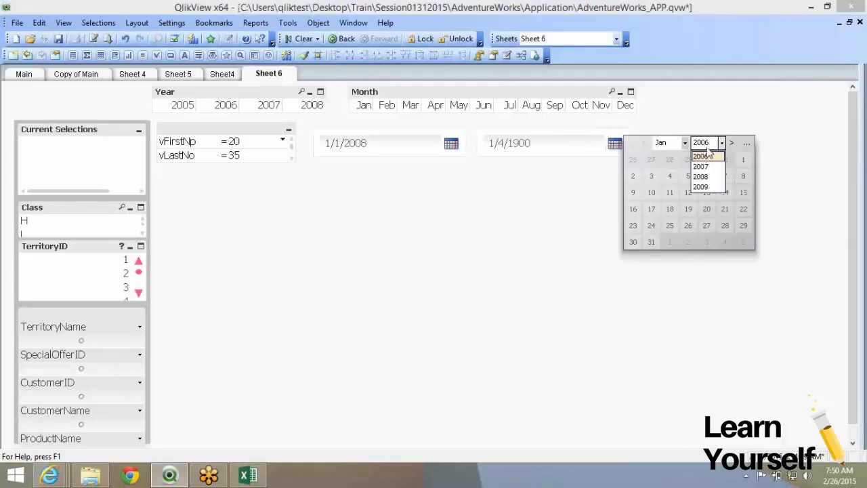
{"action": "left_click", "coordinate": [702, 176]}
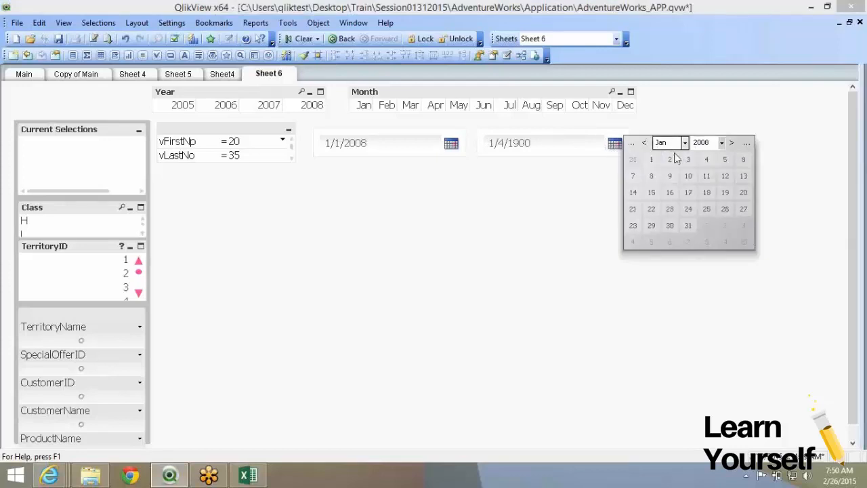
{"action": "left_click", "coordinate": [671, 143]}
{"action": "left_click", "coordinate": [660, 167]}
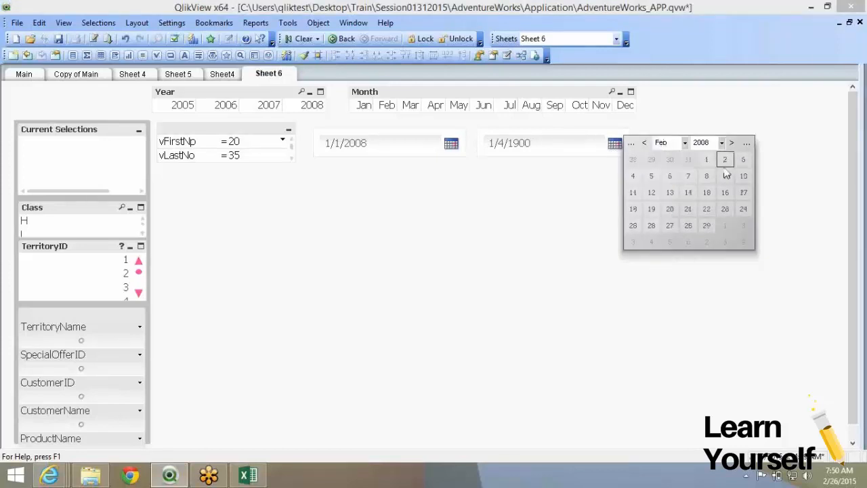
{"action": "left_click", "coordinate": [724, 176]}
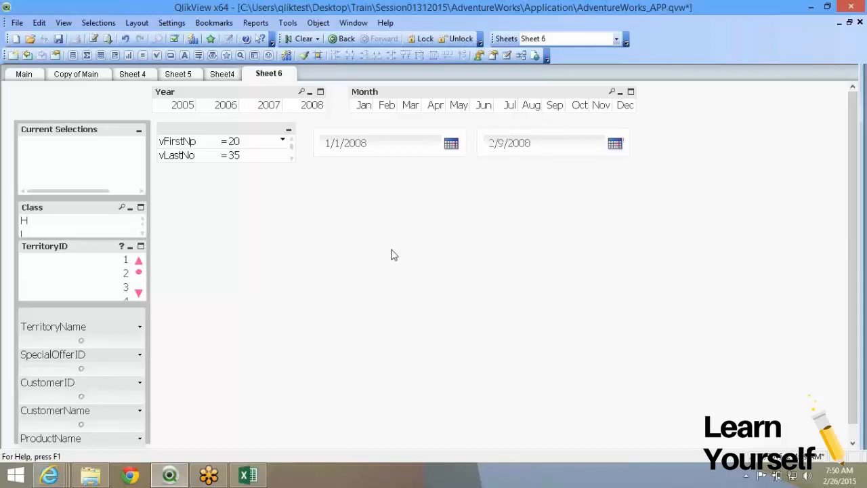
Add a list box for the OrderDate field to the sheet and place it beside the second calendar.
{"action": "right_click", "coordinate": [657, 139]}
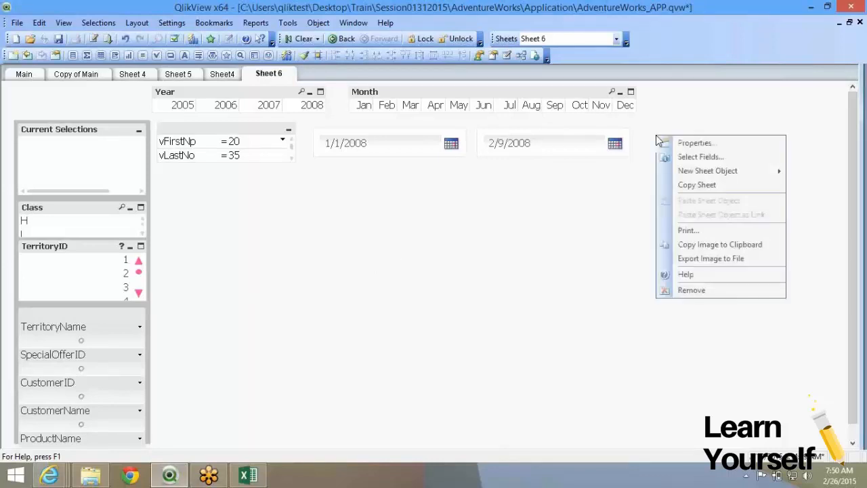
{"action": "left_click", "coordinate": [698, 157]}
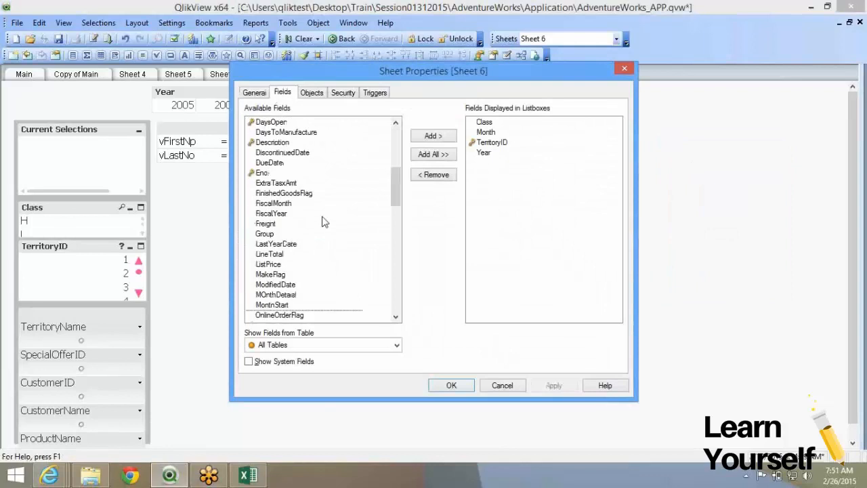
{"action": "scroll", "coordinate": [323, 221], "scroll_direction": "down", "scroll_amount": 10}
{"action": "scroll", "coordinate": [317, 196], "scroll_direction": "up", "scroll_amount": 8}
{"action": "left_click", "coordinate": [271, 204]}
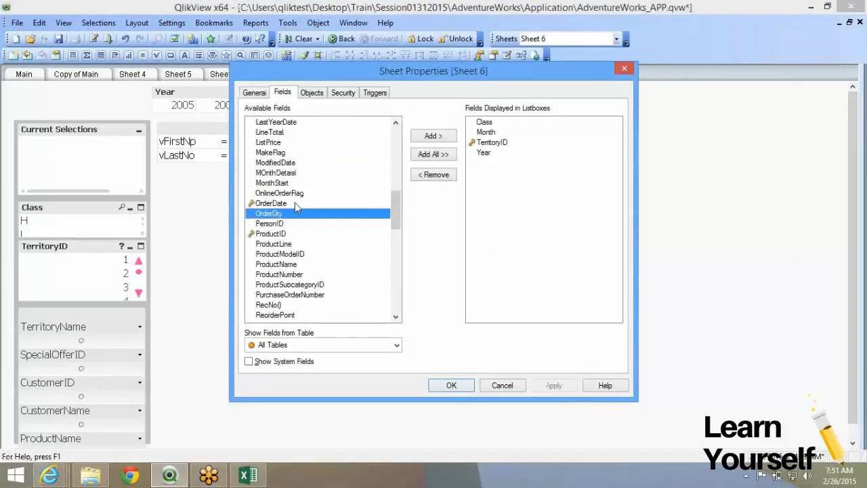
{"action": "left_click", "coordinate": [434, 135]}
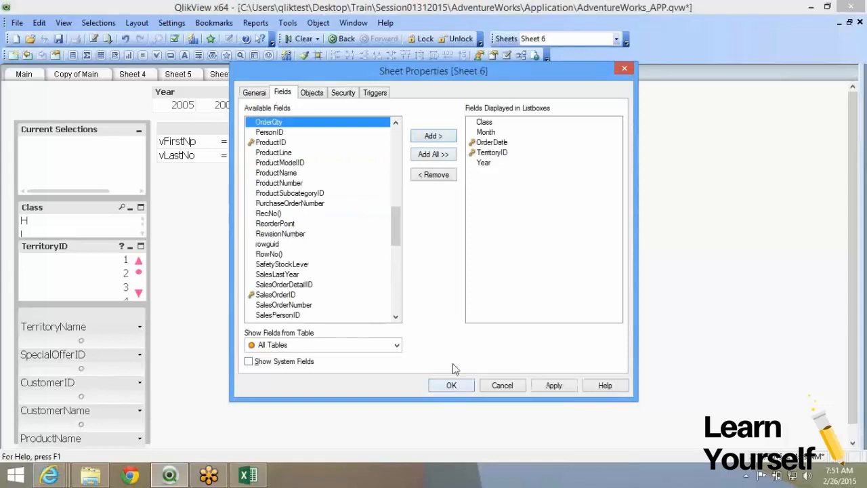
{"action": "left_click", "coordinate": [452, 384]}
{"action": "left_click_drag", "start_coordinate": [44, 108], "coordinate": [683, 114]}
Override the OrderDate list box's number format with Date (M/D/YYYY) and restyle the box with the Format Painter.
{"action": "right_click", "coordinate": [684, 116]}
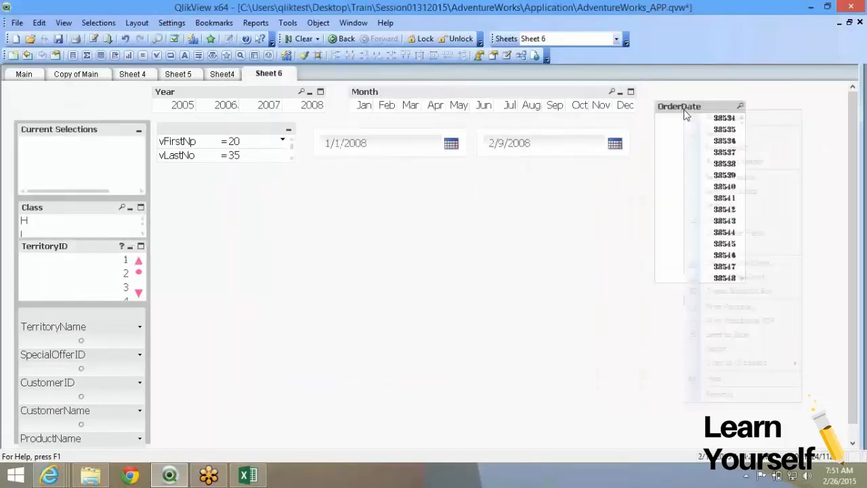
{"action": "left_click", "coordinate": [698, 118]}
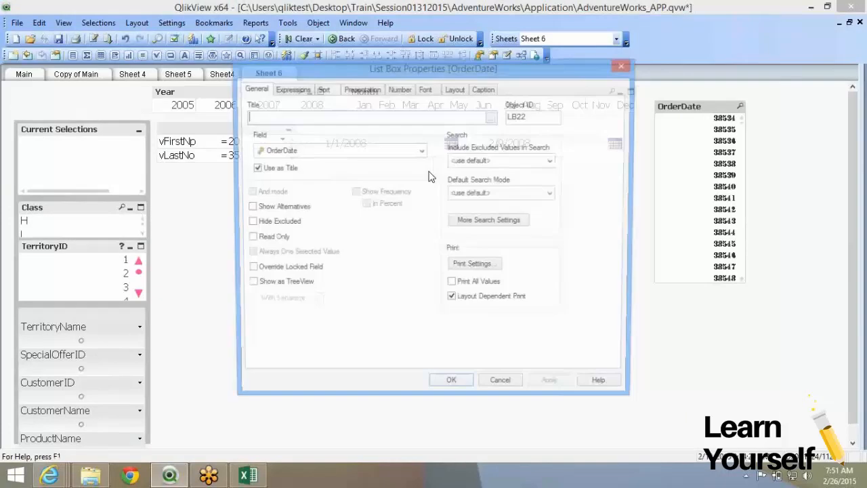
{"action": "left_click", "coordinate": [399, 89]}
{"action": "left_click", "coordinate": [274, 105]}
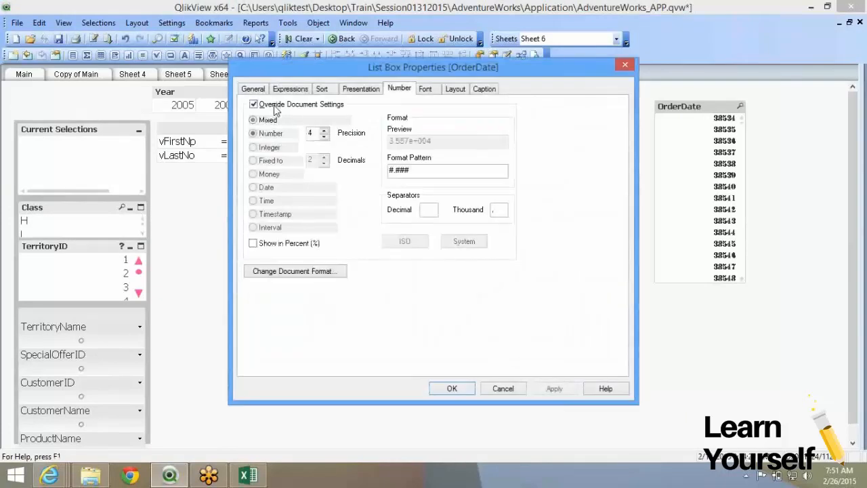
{"action": "left_click", "coordinate": [265, 187]}
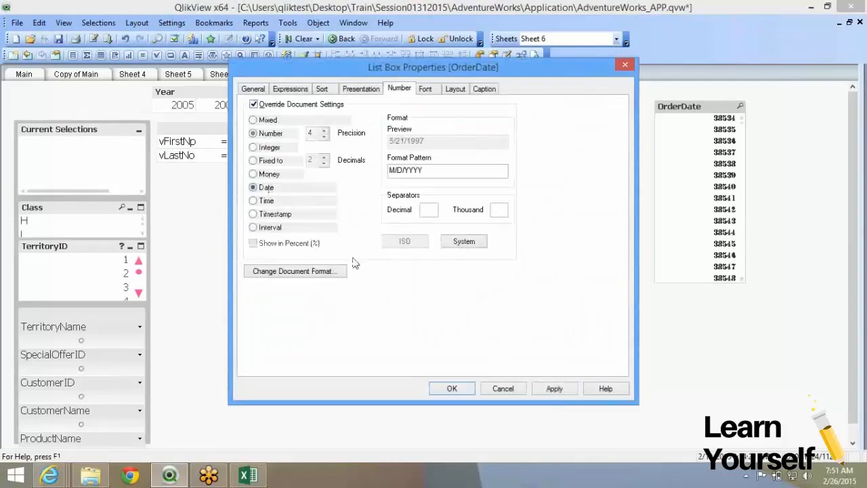
{"action": "left_click", "coordinate": [447, 389]}
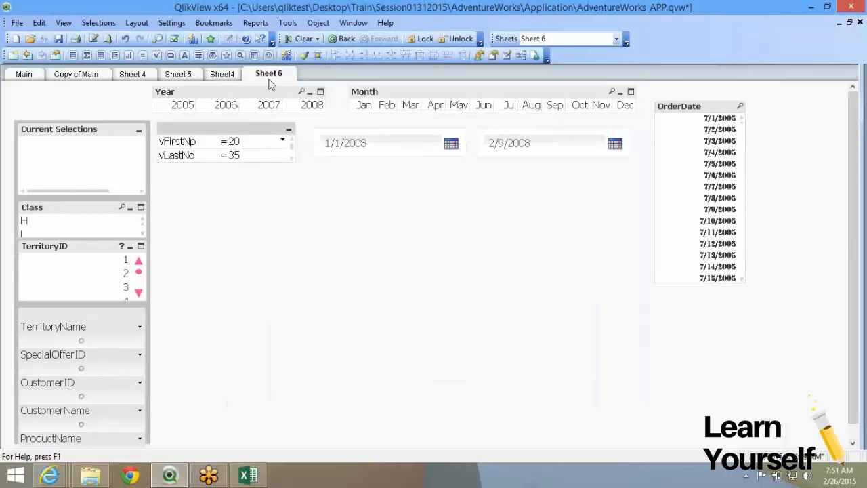
{"action": "left_click", "coordinate": [304, 55]}
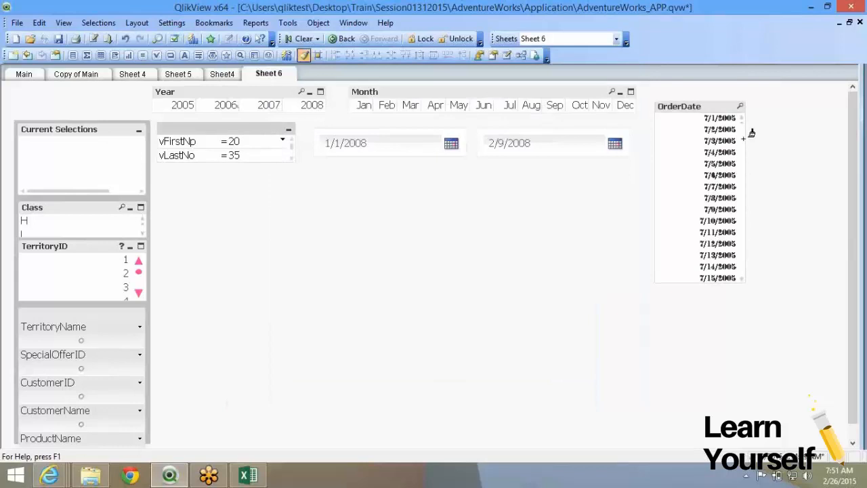
{"action": "left_click", "coordinate": [715, 117]}
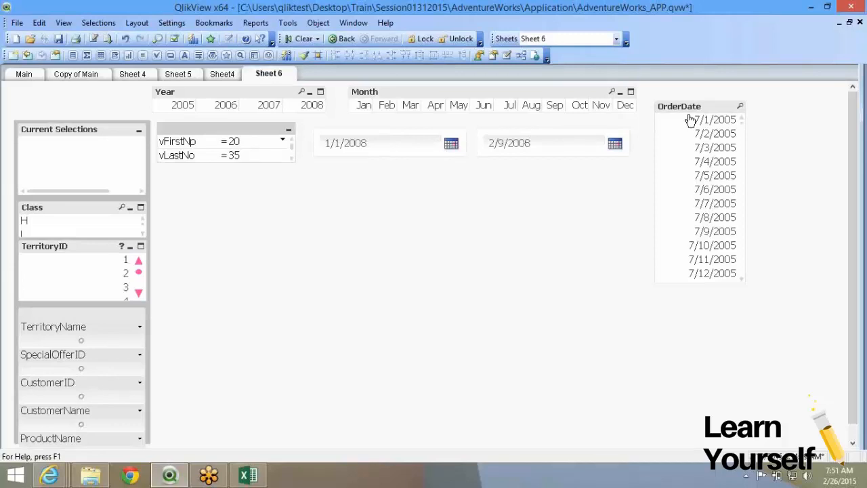
Create a button labelled "Apply Date" and place it below the first calendar.
{"action": "right_click", "coordinate": [245, 182]}
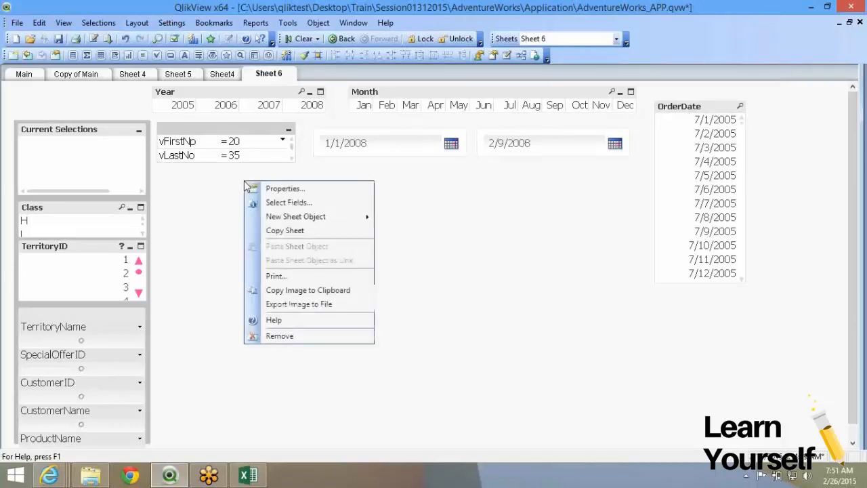
{"action": "mouse_move", "coordinate": [276, 217]}
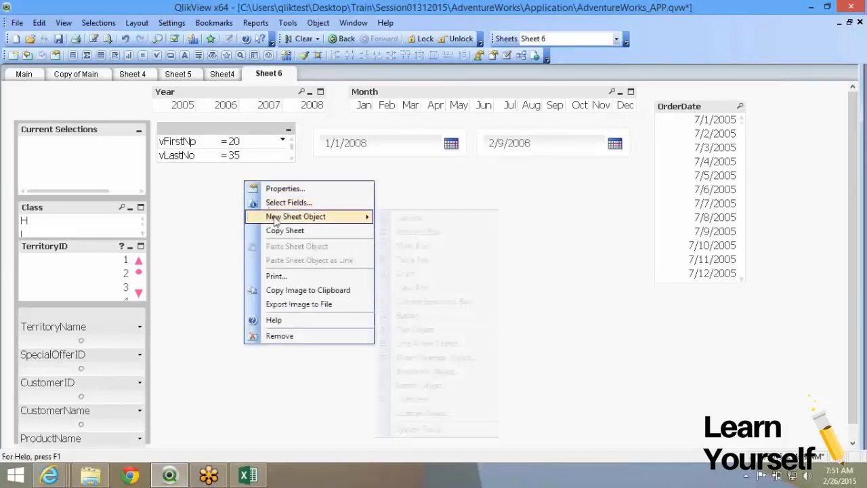
{"action": "left_click", "coordinate": [408, 315]}
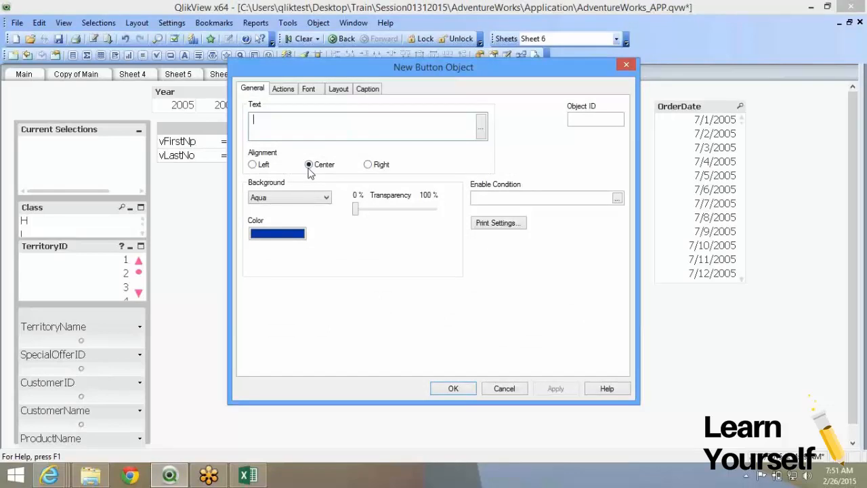
{"action": "type", "text": "Apply Date"}
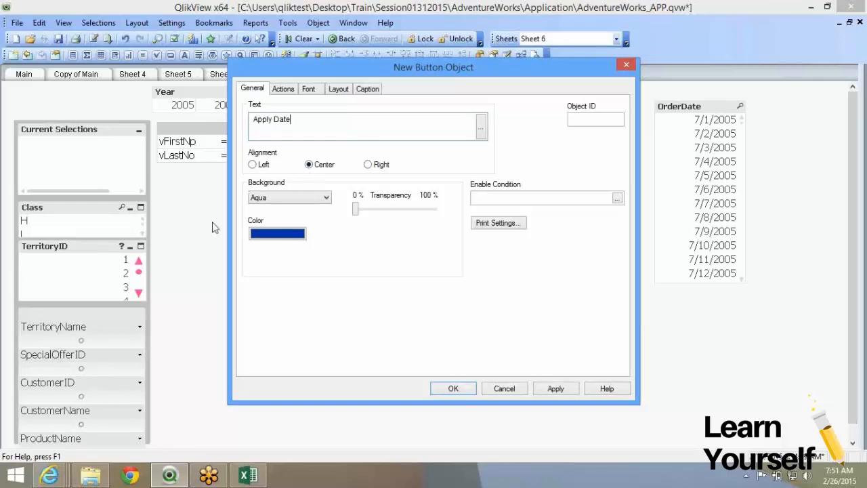
{"action": "left_click", "coordinate": [454, 388]}
{"action": "left_click_drag", "start_coordinate": [280, 199], "coordinate": [355, 188]}
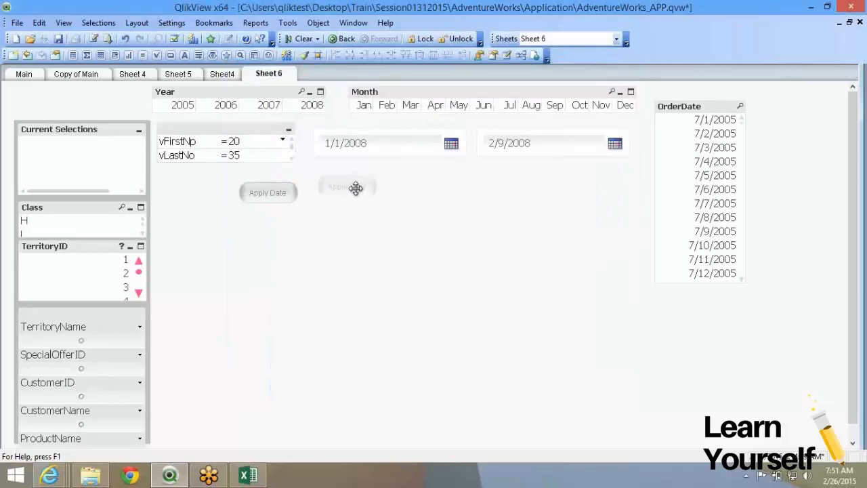
Add a Select in Field selection action to the Apply Date button.
{"action": "right_click", "coordinate": [355, 187]}
{"action": "left_click", "coordinate": [386, 195]}
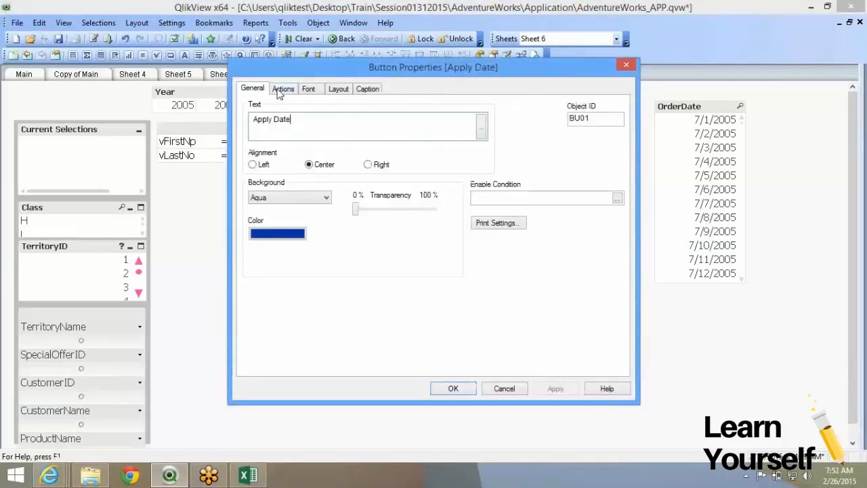
{"action": "left_click", "coordinate": [279, 92]}
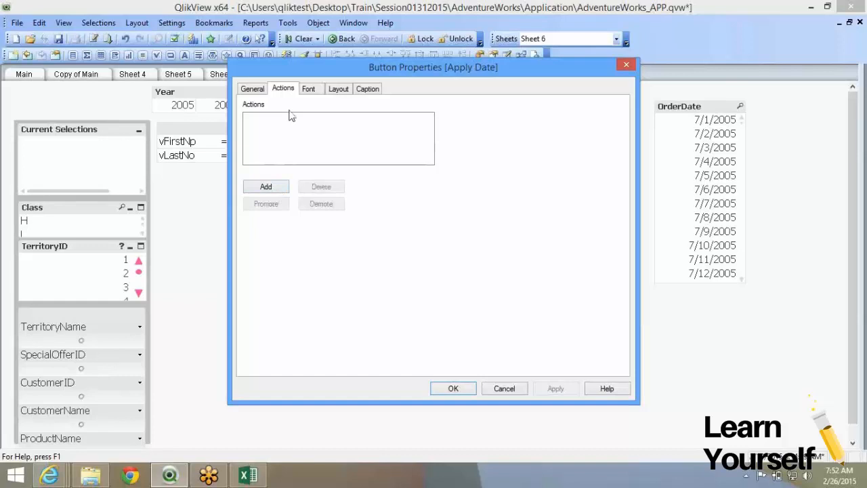
{"action": "left_click", "coordinate": [267, 189]}
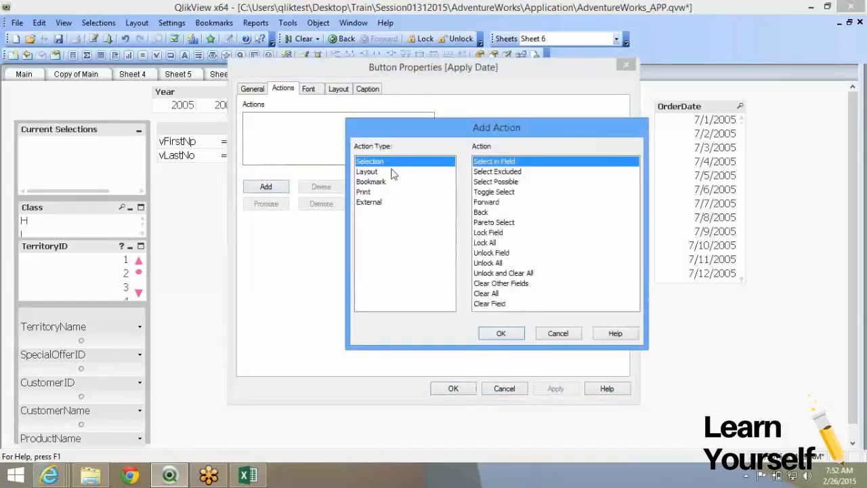
{"action": "left_click", "coordinate": [512, 171]}
{"action": "left_click", "coordinate": [512, 182]}
{"action": "left_click", "coordinate": [509, 193]}
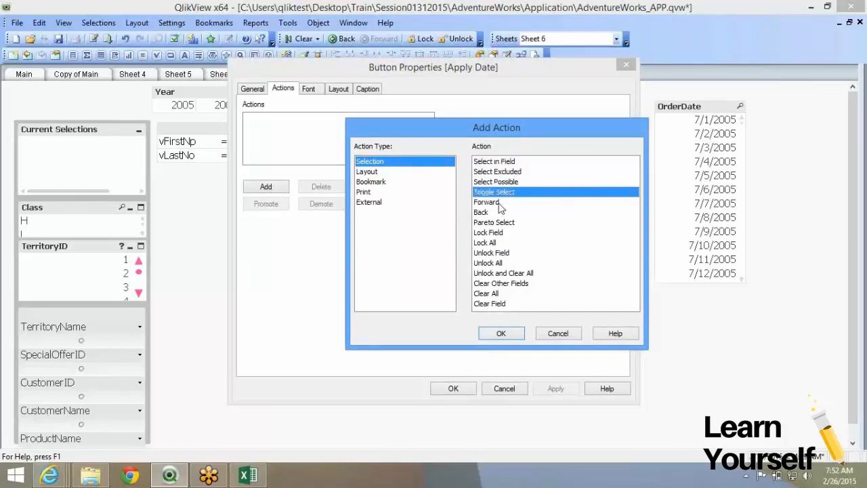
{"action": "left_click", "coordinate": [501, 202]}
{"action": "left_click", "coordinate": [499, 213]}
{"action": "left_click", "coordinate": [500, 224]}
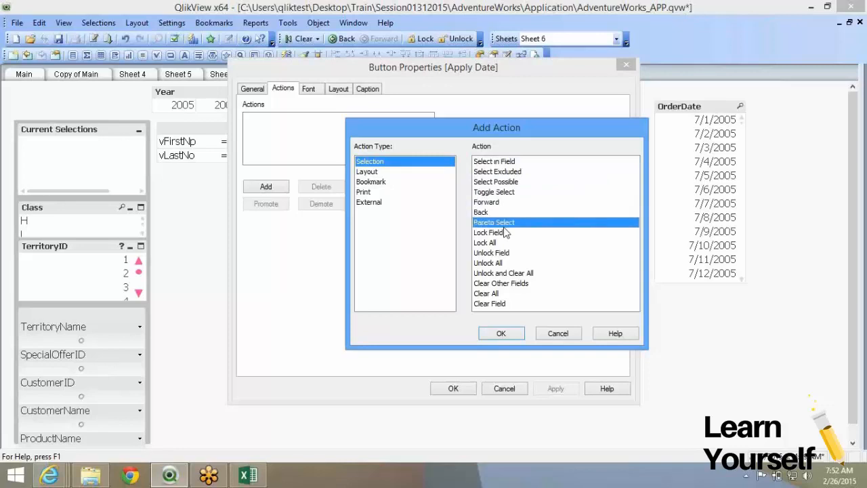
{"action": "left_click", "coordinate": [504, 232]}
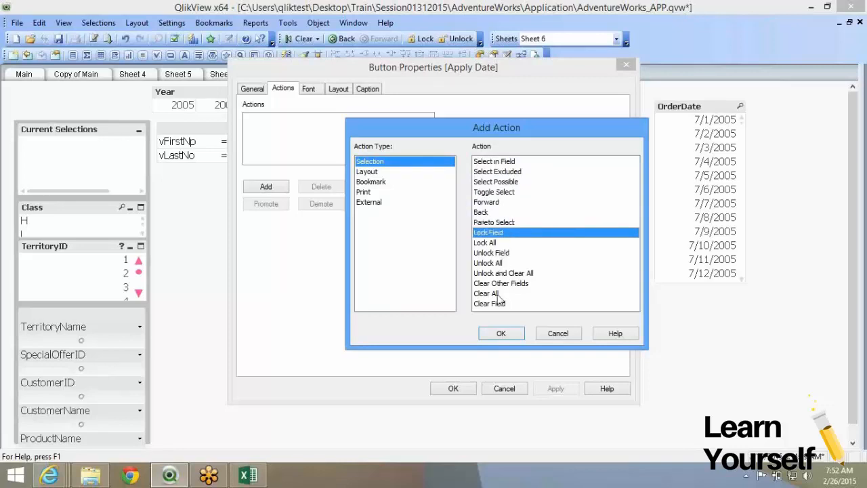
{"action": "left_click", "coordinate": [509, 161]}
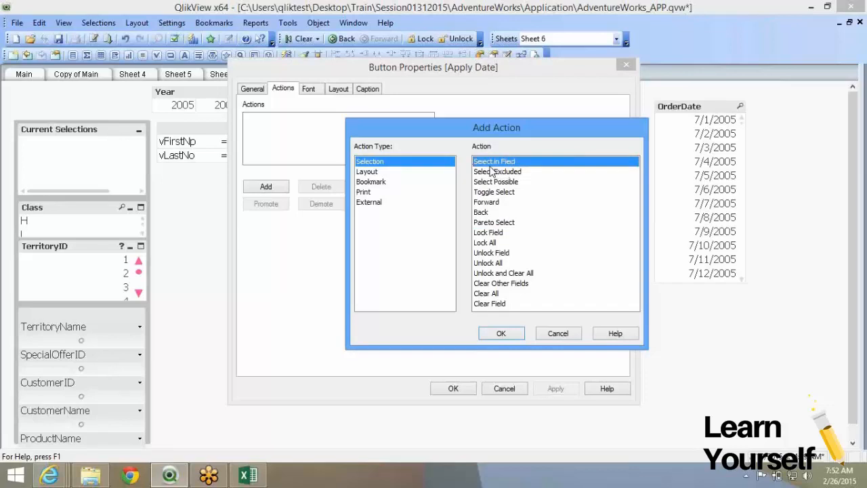
{"action": "left_click", "coordinate": [501, 333]}
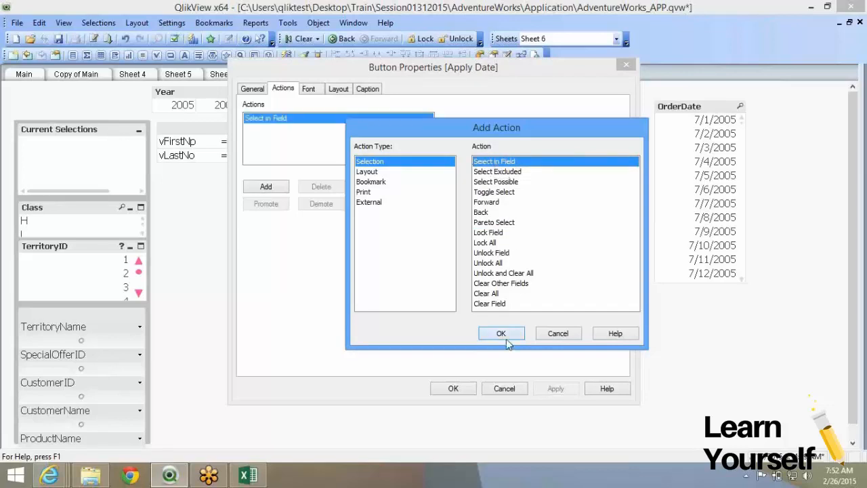
Set the action's field to TerritoryID and its search string to 3, then test the button and clear the TerritoryID selection.
{"action": "left_click", "coordinate": [492, 118]}
{"action": "type", "text": "=terr"}
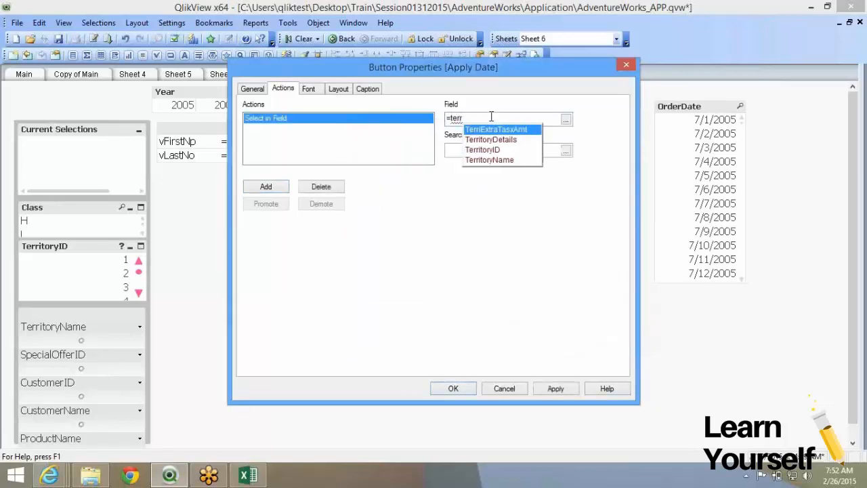
{"action": "key", "text": "Down"}
{"action": "key", "text": "Down"}
{"action": "key", "text": "Return"}
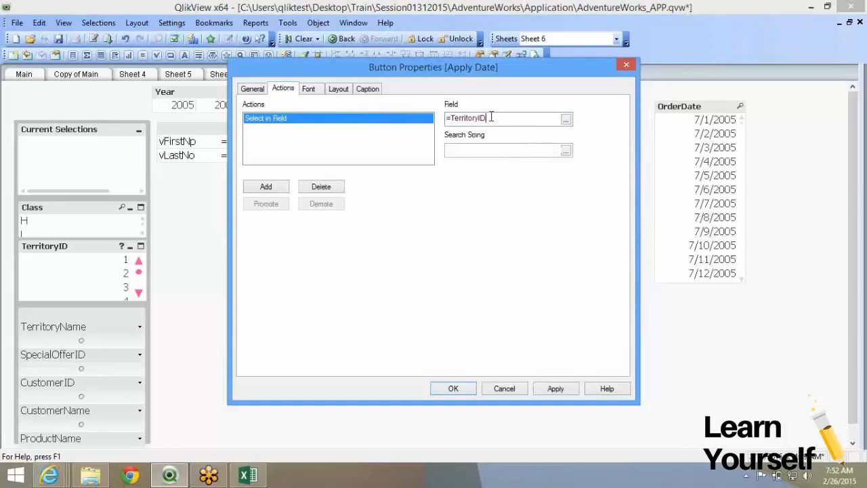
{"action": "key", "text": "Home"}
{"action": "key", "text": "Delete"}
{"action": "type", "text": "3"}
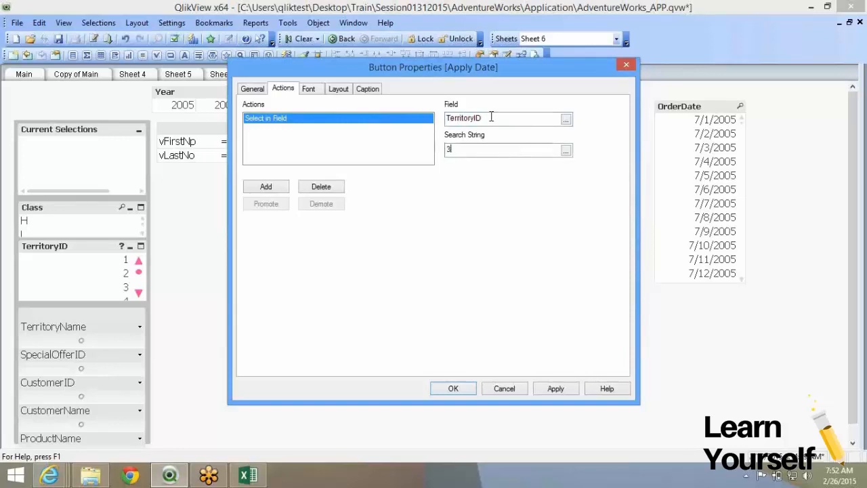
{"action": "left_click", "coordinate": [439, 391]}
{"action": "left_click", "coordinate": [338, 194]}
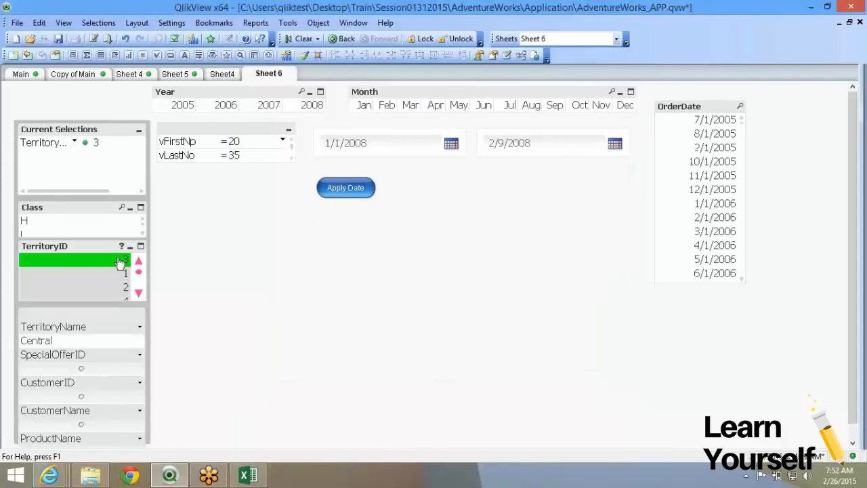
{"action": "left_click", "coordinate": [118, 263]}
Change the Apply Date action's search string to 5, then test the button and clear the TerritoryID selection.
{"action": "right_click", "coordinate": [335, 191]}
{"action": "left_click", "coordinate": [362, 197]}
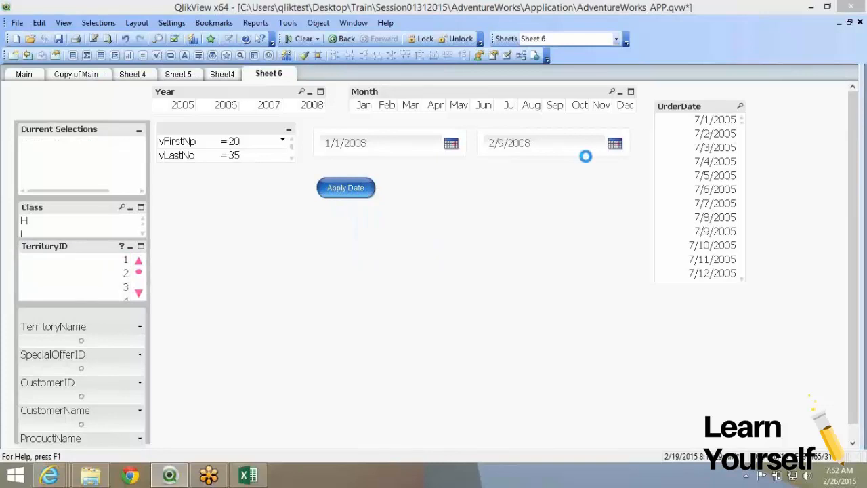
{"action": "key", "text": "Tab"}
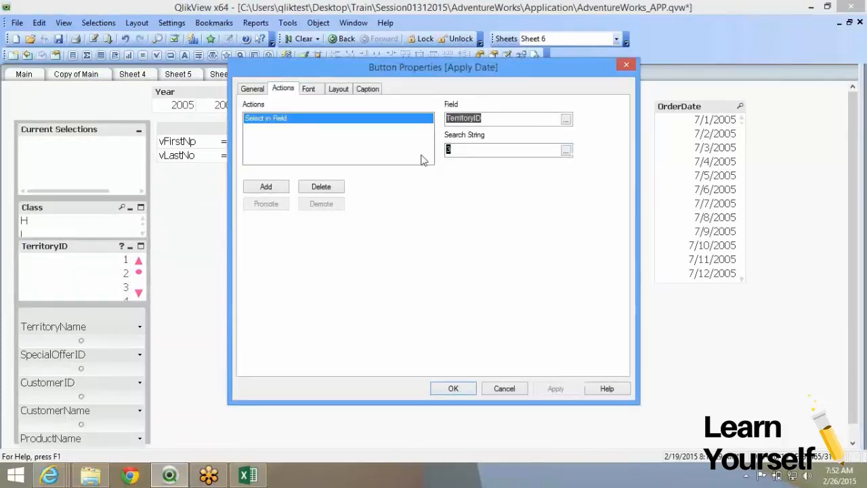
{"action": "type", "text": "5"}
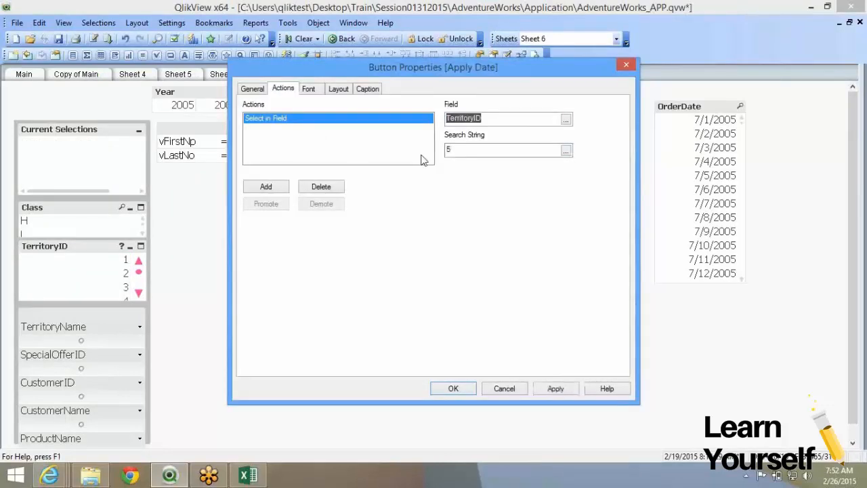
{"action": "left_click", "coordinate": [452, 390]}
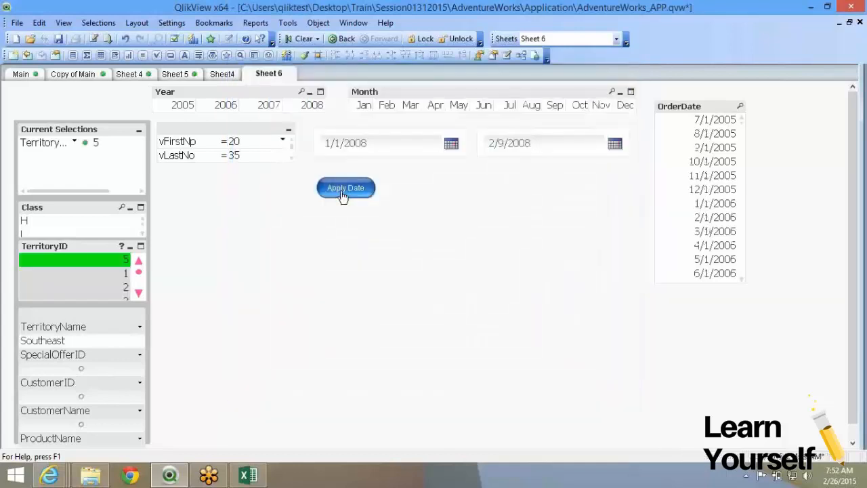
{"action": "left_click", "coordinate": [125, 262]}
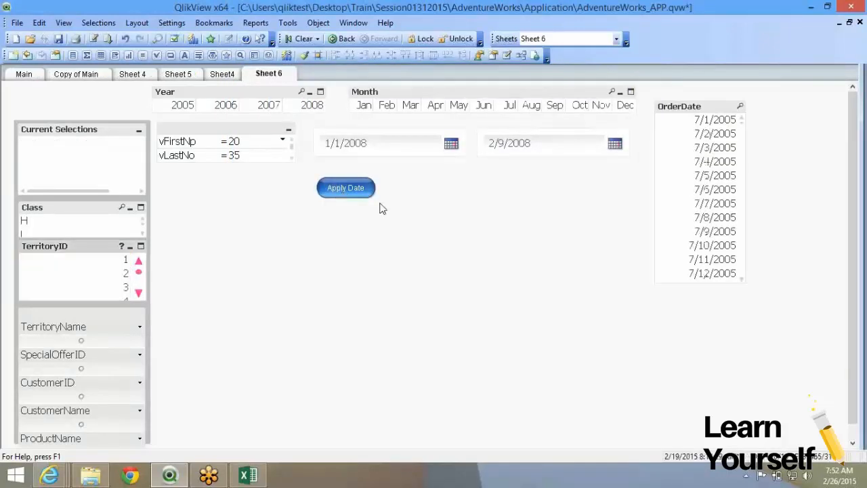
Set the field of the Apply Date button's Select in Field action to OrderDate.
{"action": "right_click", "coordinate": [347, 192]}
{"action": "left_click", "coordinate": [376, 193]}
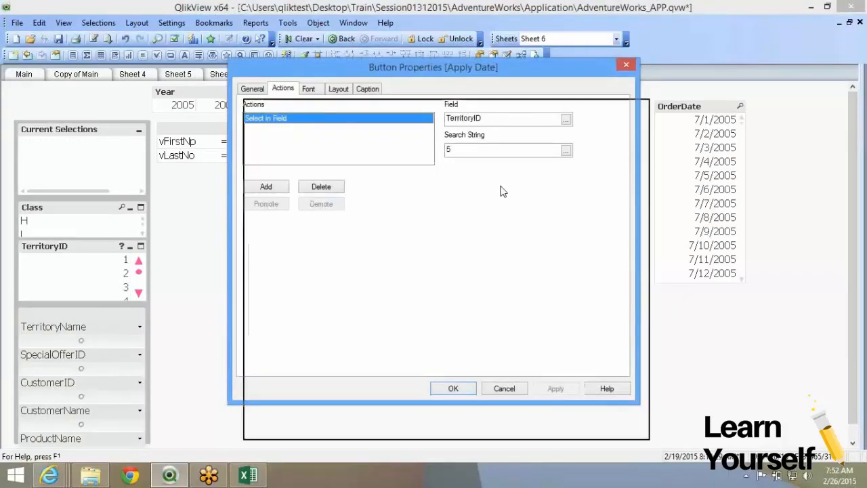
{"action": "double_click", "coordinate": [552, 225]}
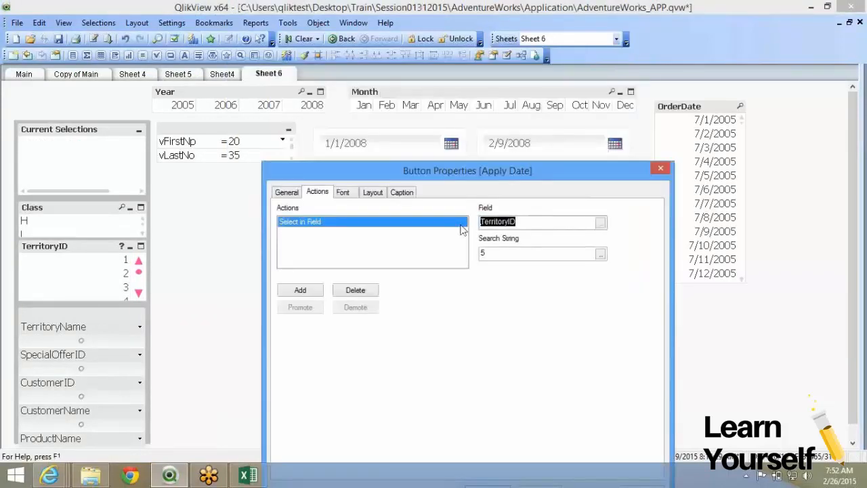
{"action": "type", "text": "=or"}
{"action": "key", "text": "Down"}
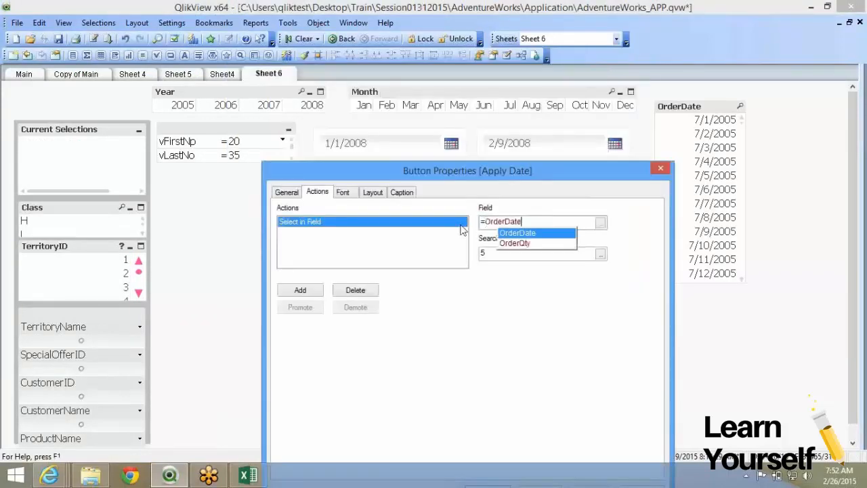
{"action": "key", "text": "Return"}
Set the OrderDate action's search string to =$(vTest2) and test the Apply Date button on the sheet.
{"action": "double_click", "coordinate": [497, 252]}
{"action": "type", "text": "=v"}
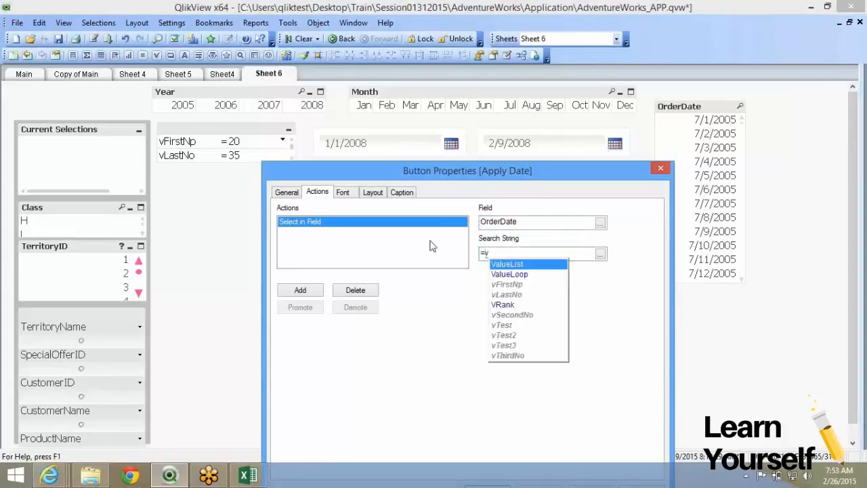
{"action": "type", "text": "tes"}
{"action": "key", "text": "Down"}
{"action": "key", "text": "Return"}
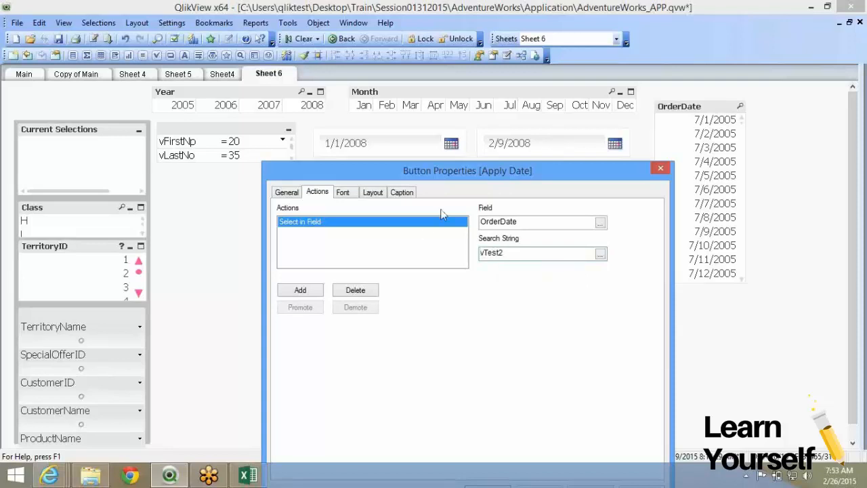
{"action": "type", "text": "$("}
{"action": "type", "text": "="}
{"action": "left_click_drag", "start_coordinate": [500, 174], "coordinate": [402, 13]}
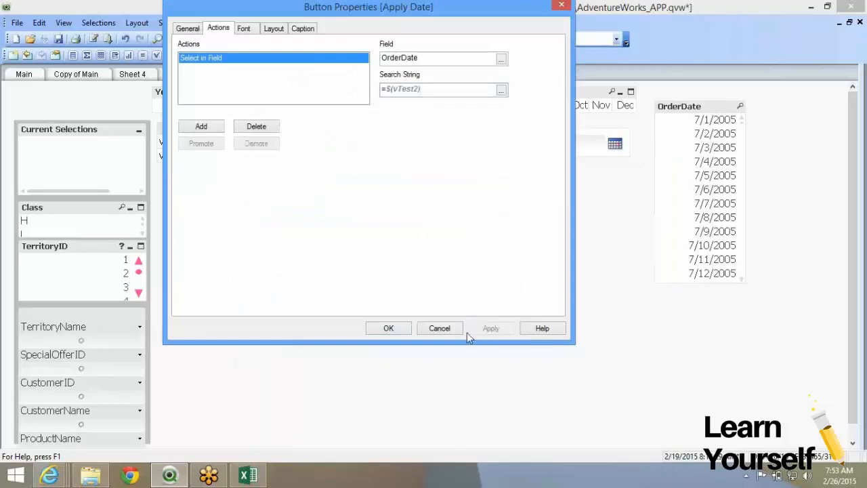
{"action": "left_click", "coordinate": [387, 328]}
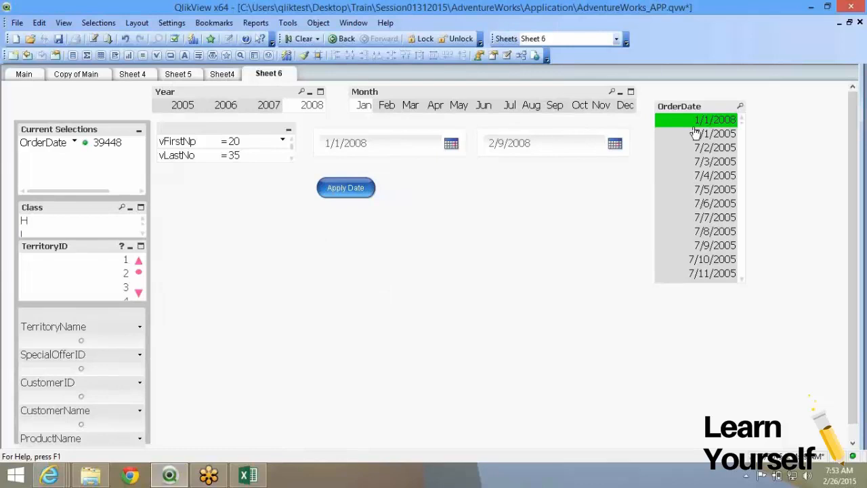
{"action": "key", "text": "super+c"}
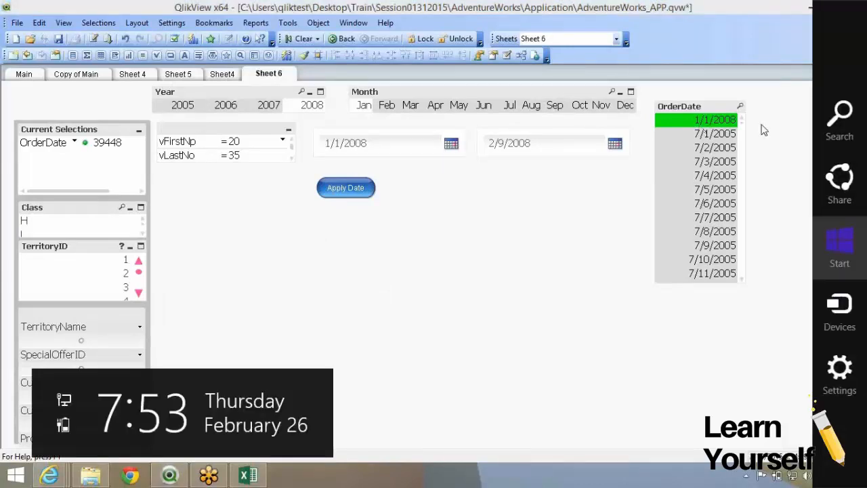
Delete the Apply Date button's existing action and look through the Selection-type actions that can be added.
{"action": "right_click", "coordinate": [360, 187]}
{"action": "left_click", "coordinate": [370, 188]}
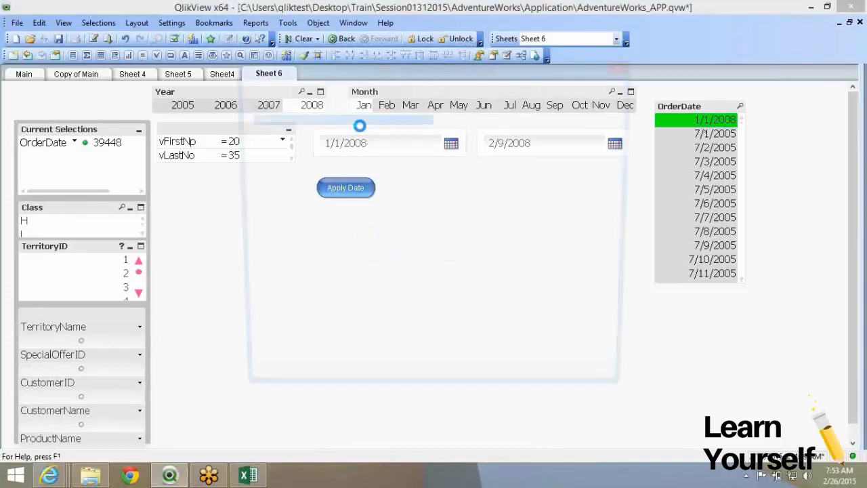
{"action": "left_click", "coordinate": [281, 191]}
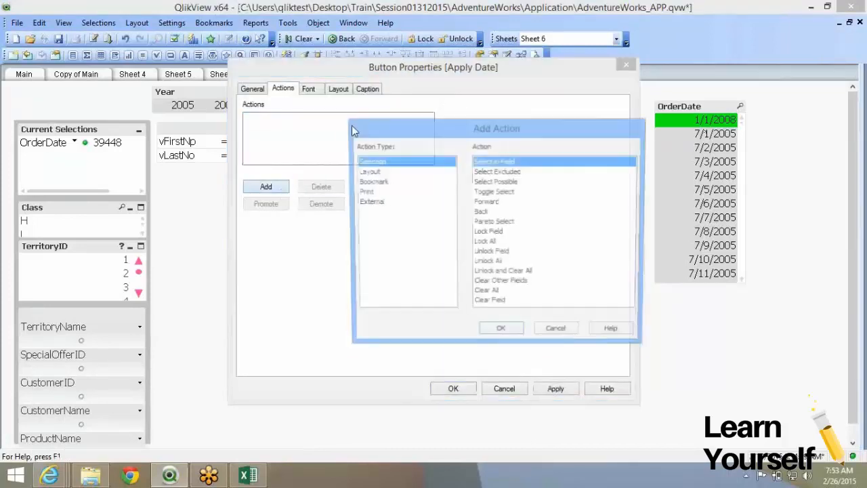
{"action": "left_click", "coordinate": [493, 173]}
{"action": "left_click", "coordinate": [496, 182]}
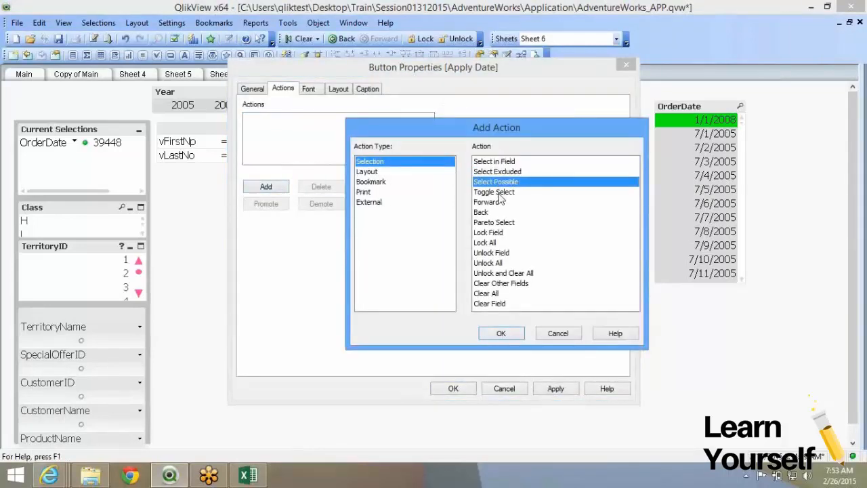
{"action": "left_click", "coordinate": [497, 192]}
{"action": "left_click", "coordinate": [491, 202]}
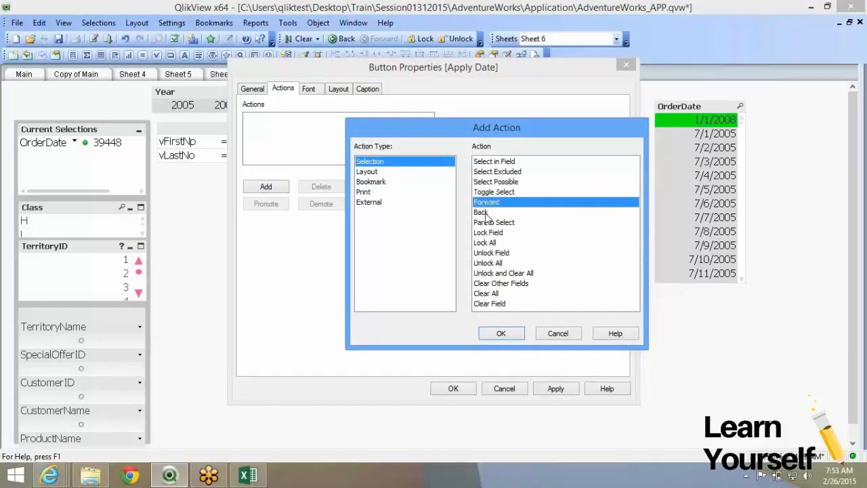
{"action": "left_click", "coordinate": [493, 212]}
{"action": "left_click", "coordinate": [501, 203]}
{"action": "left_click", "coordinate": [506, 224]}
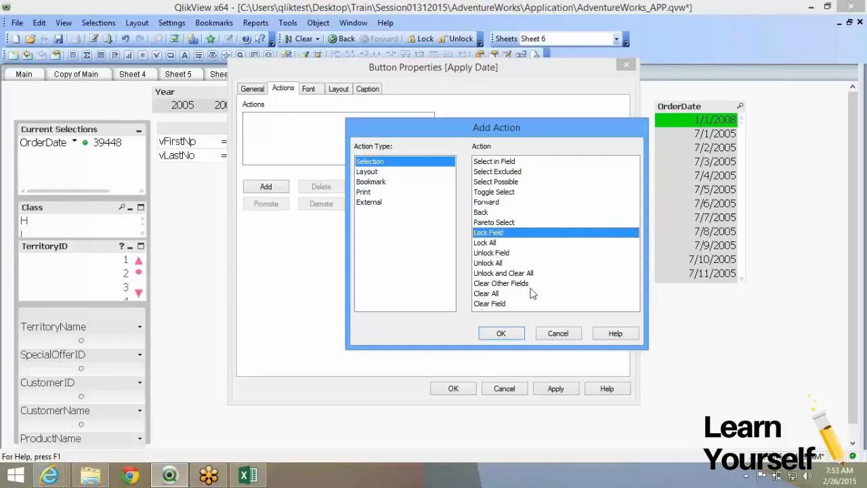
{"action": "left_click", "coordinate": [514, 244]}
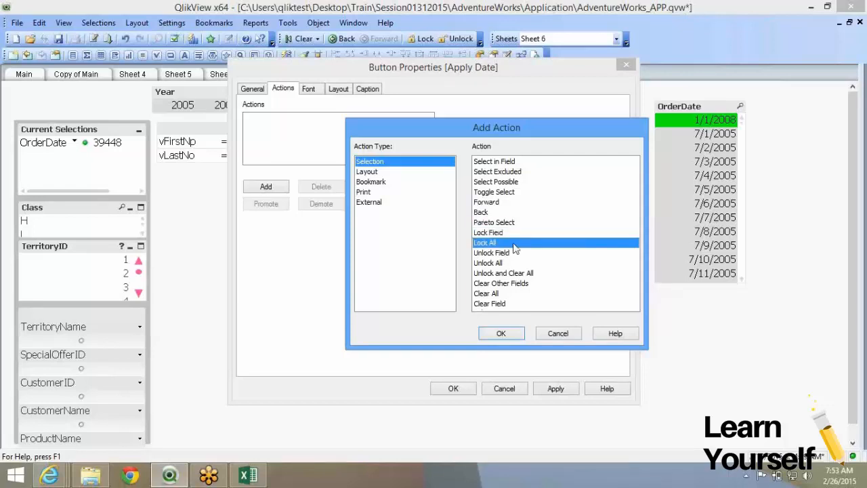
{"action": "left_click", "coordinate": [509, 255]}
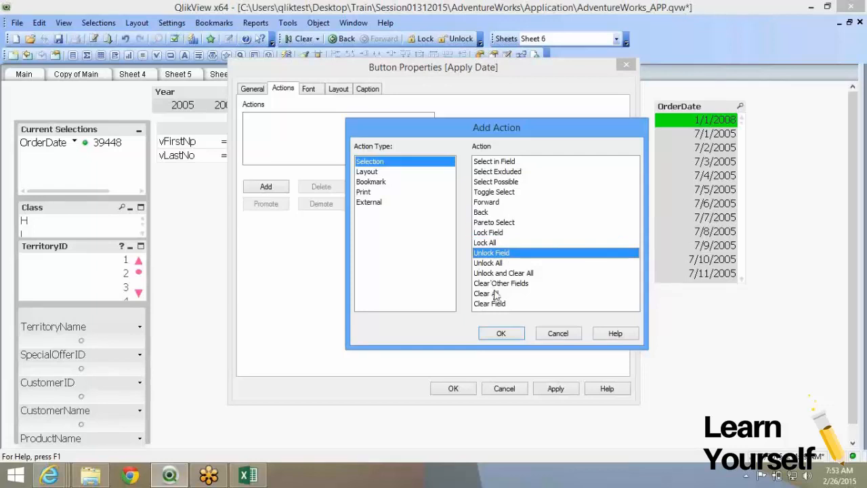
Add the Layout action Activate Previous Sheet to the Apply Date button, test it, and return to Sheet 6.
{"action": "left_click", "coordinate": [400, 173]}
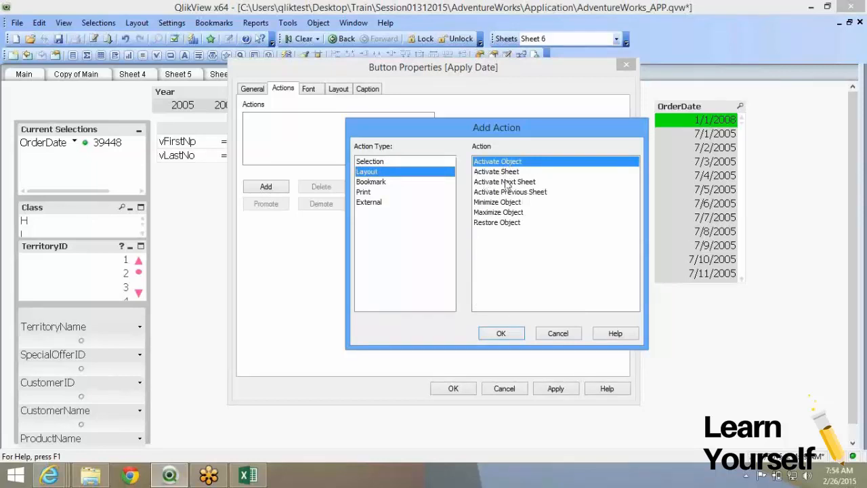
{"action": "left_click", "coordinate": [522, 193]}
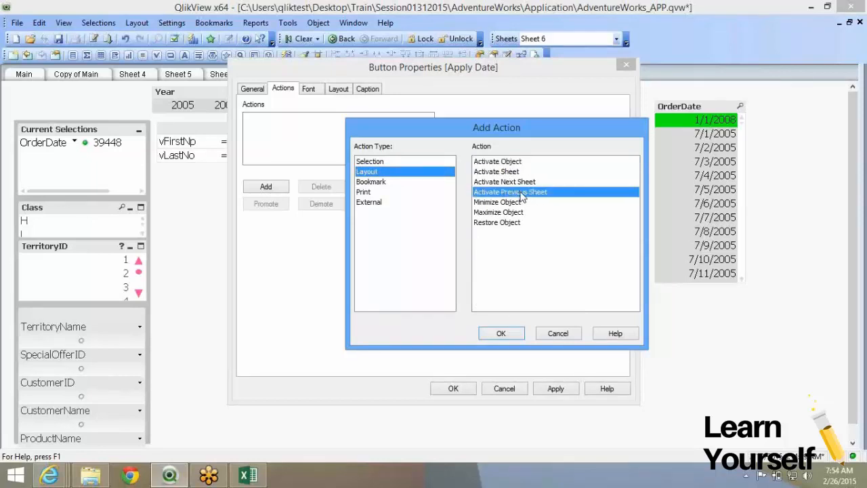
{"action": "left_click", "coordinate": [514, 336]}
{"action": "left_click", "coordinate": [453, 388]}
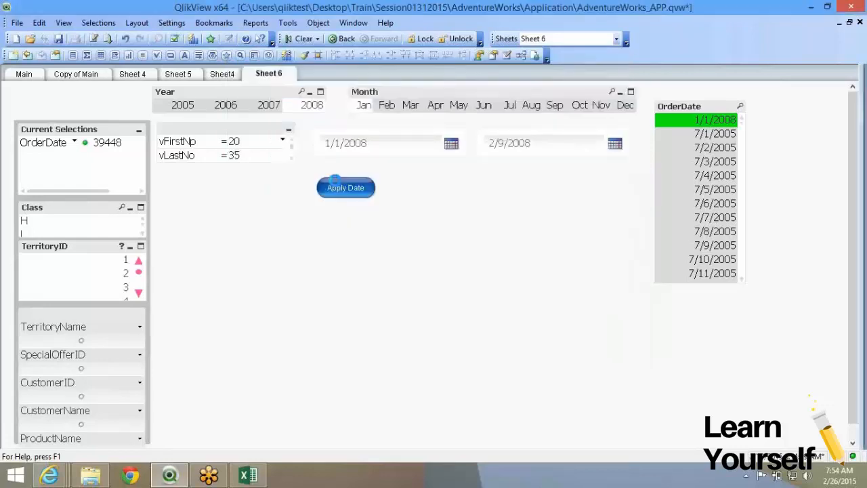
{"action": "key", "text": "super+c"}
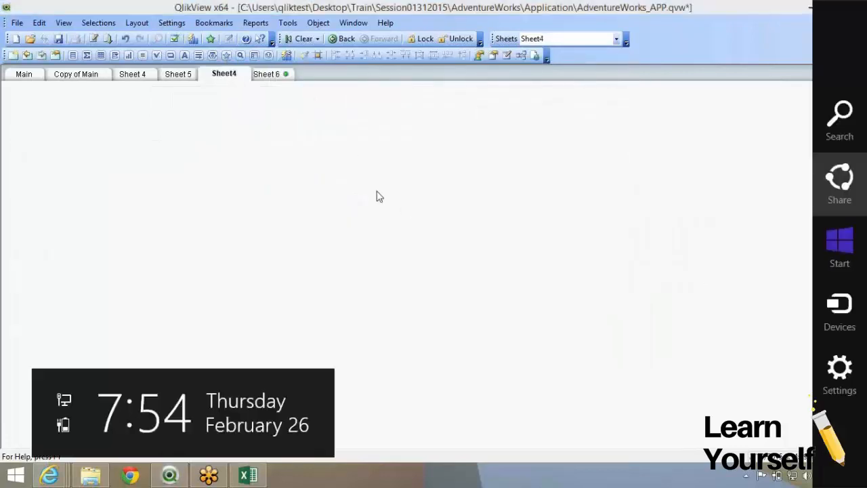
{"action": "left_click", "coordinate": [263, 72]}
{"action": "left_click", "coordinate": [269, 76]}
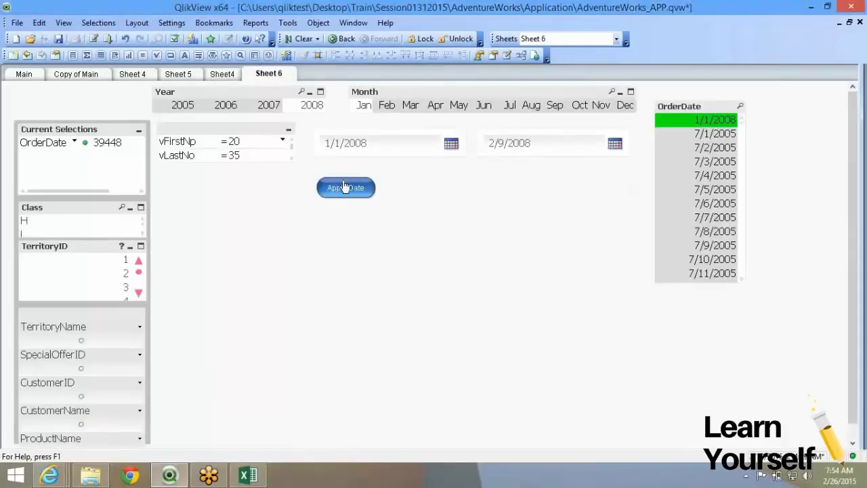
Paste a copy of the Apply Date button onto Sheet4 and test the previous-sheet navigation there and from Sheet 6.
{"action": "left_click", "coordinate": [229, 77]}
{"action": "key", "text": "ctrl+v"}
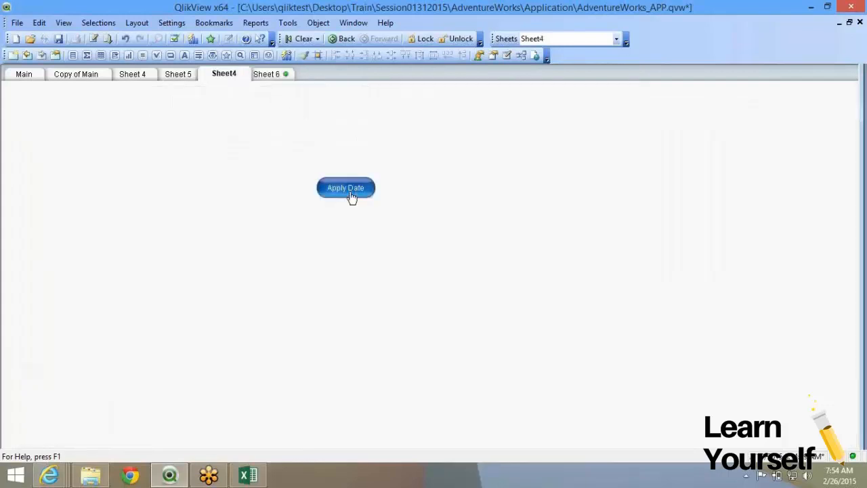
{"action": "left_click", "coordinate": [340, 187]}
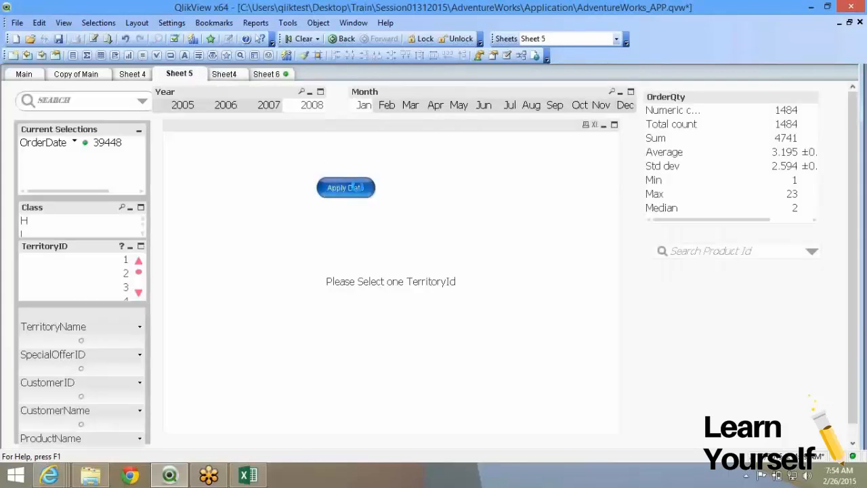
{"action": "left_click", "coordinate": [360, 191]}
{"action": "left_click", "coordinate": [357, 189]}
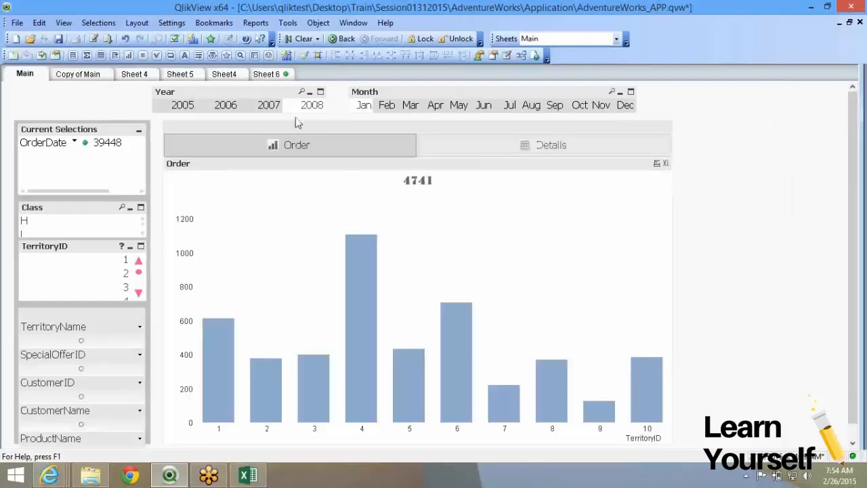
{"action": "left_click", "coordinate": [262, 77]}
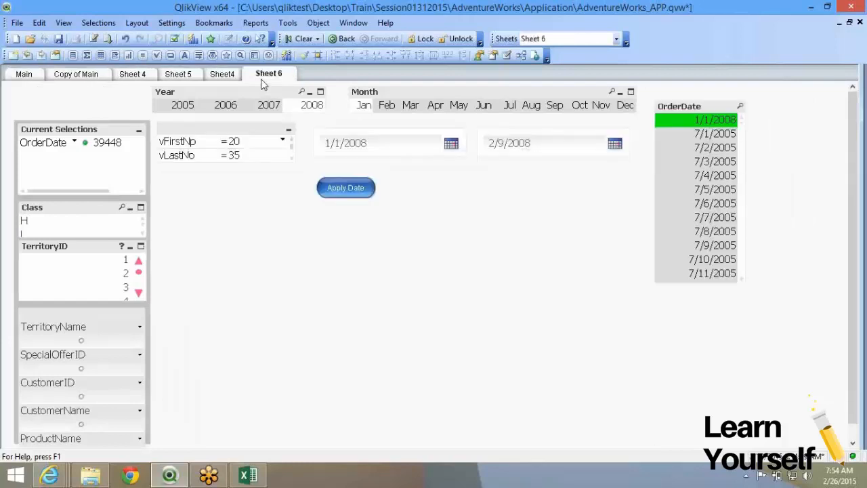
{"action": "left_click", "coordinate": [343, 192]}
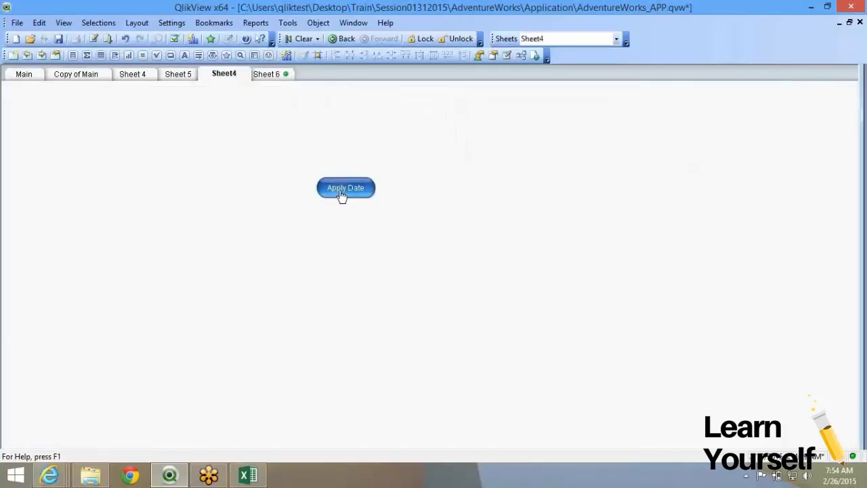
{"action": "left_click", "coordinate": [273, 77]}
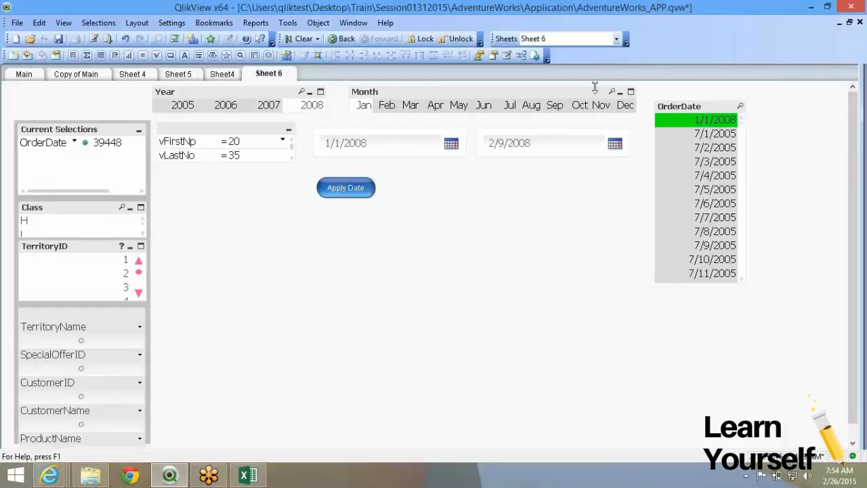
Replace the Sheet 6 Apply Date button's action with the Layout action Activate Sheet for sheet ID SH01, and test it.
{"action": "right_click", "coordinate": [359, 186]}
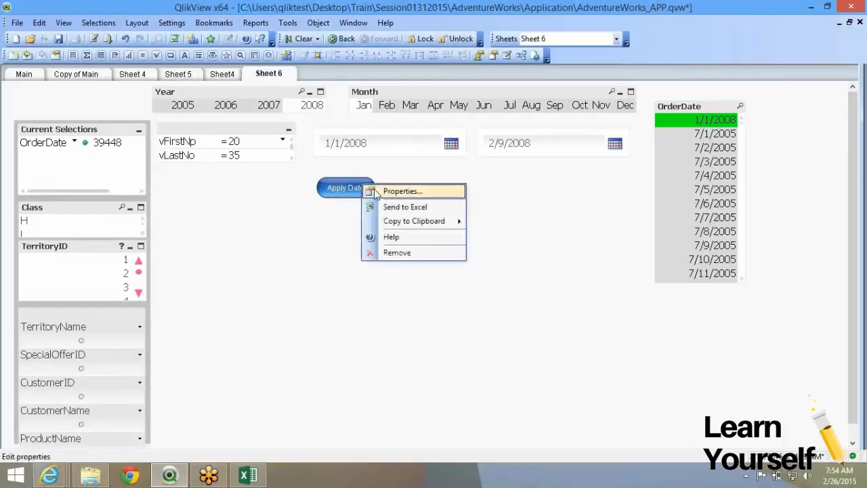
{"action": "left_click", "coordinate": [369, 190]}
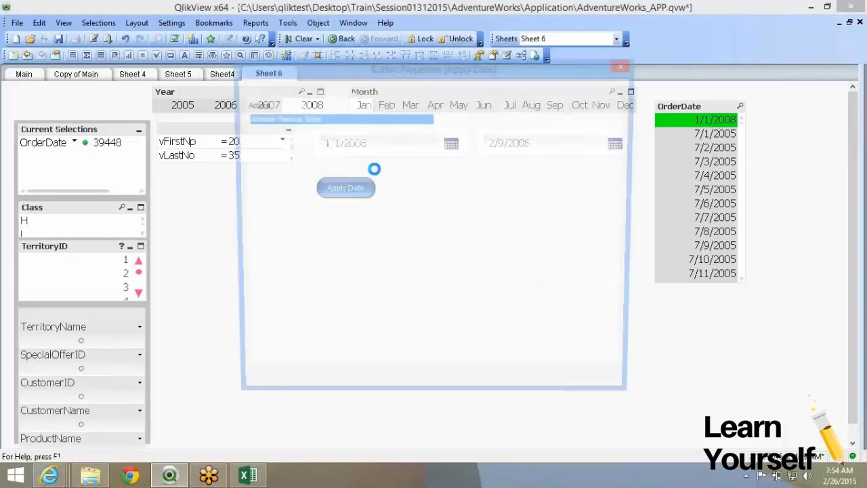
{"action": "left_click", "coordinate": [282, 191]}
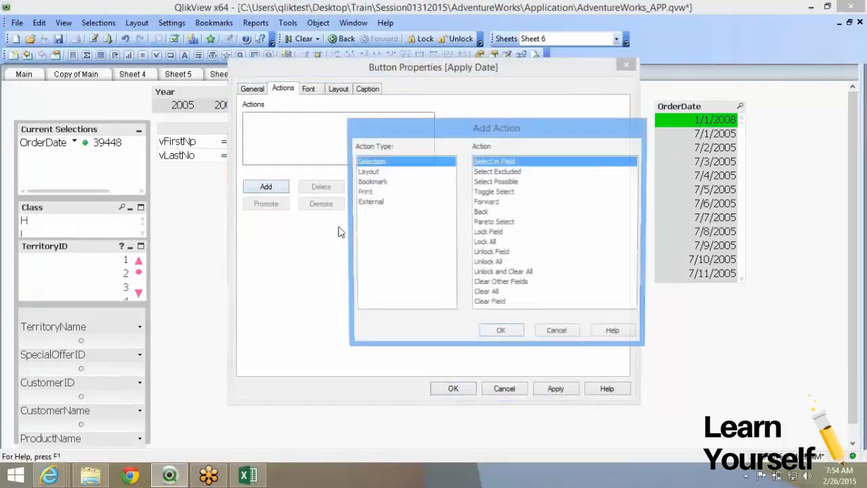
{"action": "left_click", "coordinate": [383, 172]}
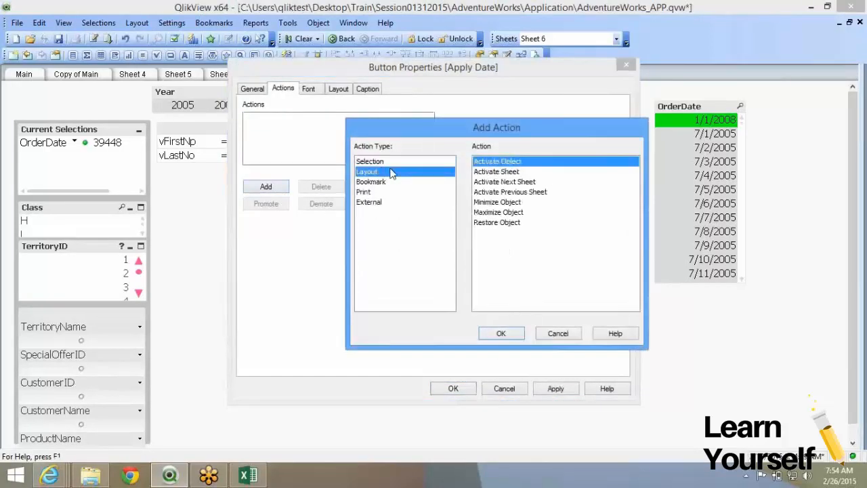
{"action": "left_click", "coordinate": [520, 172]}
{"action": "key", "text": "super+c"}
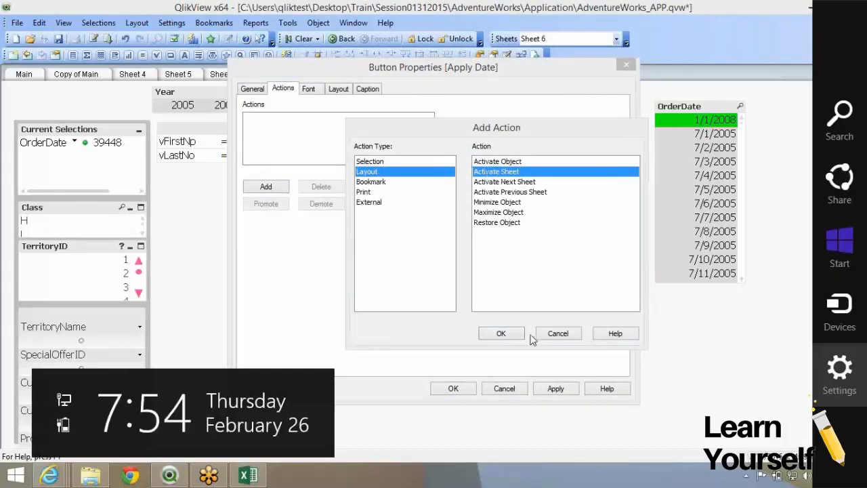
{"action": "left_click", "coordinate": [508, 337]}
{"action": "left_click", "coordinate": [505, 334]}
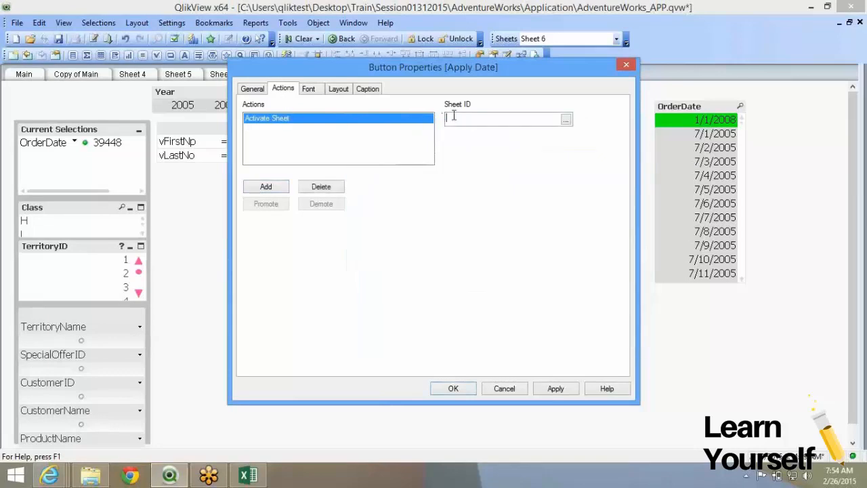
{"action": "type", "text": "SH01"}
{"action": "left_click", "coordinate": [458, 388]}
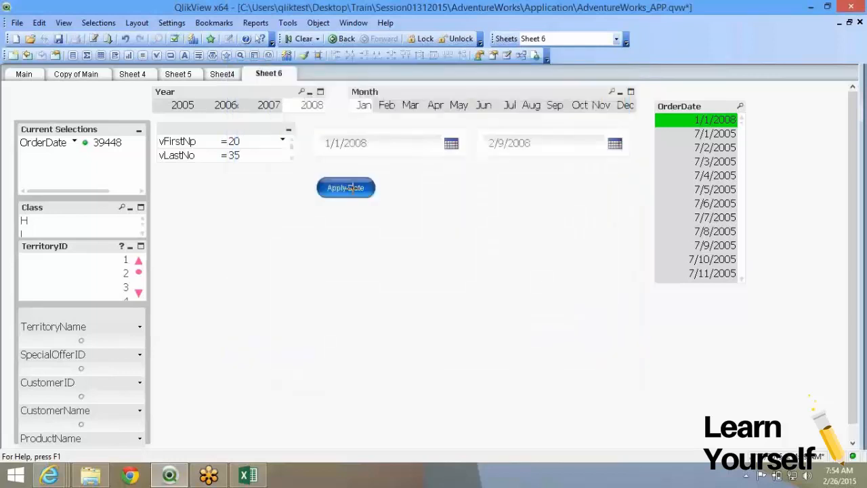
{"action": "left_click", "coordinate": [345, 187]}
Check the sheet ID in the Main sheet's general properties, close them unchanged, and return to Sheet 6.
{"action": "right_click", "coordinate": [718, 117]}
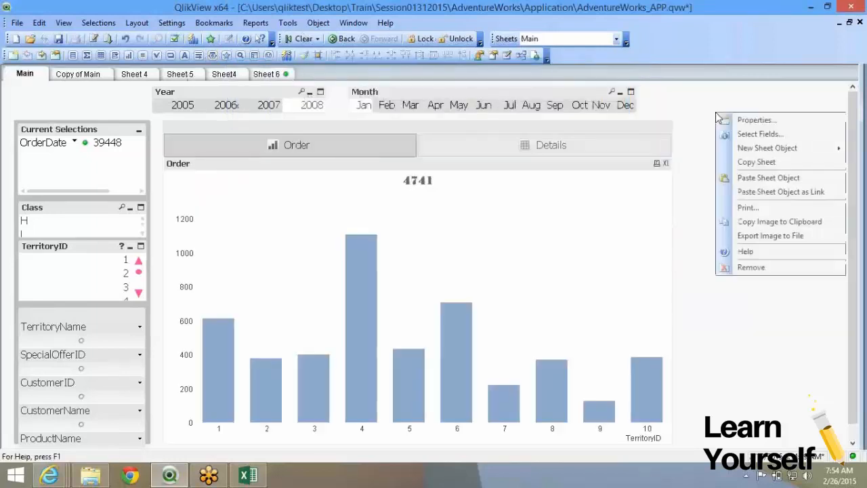
{"action": "left_click", "coordinate": [723, 120]}
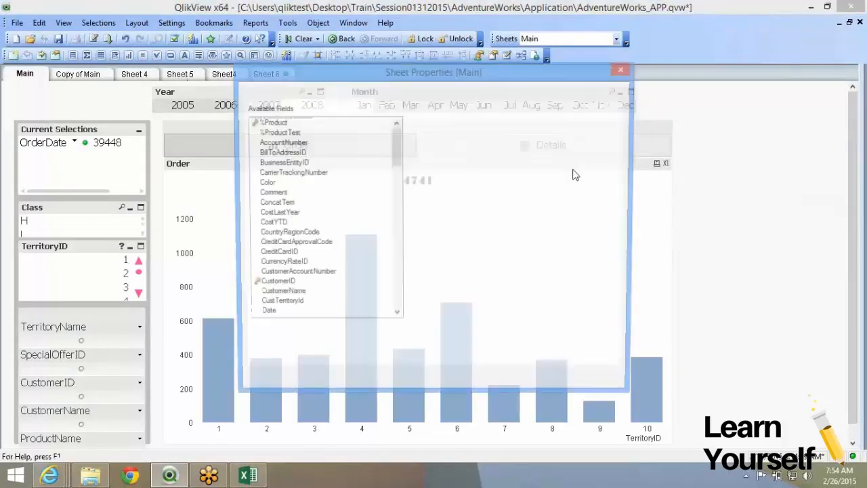
{"action": "left_click", "coordinate": [245, 95]}
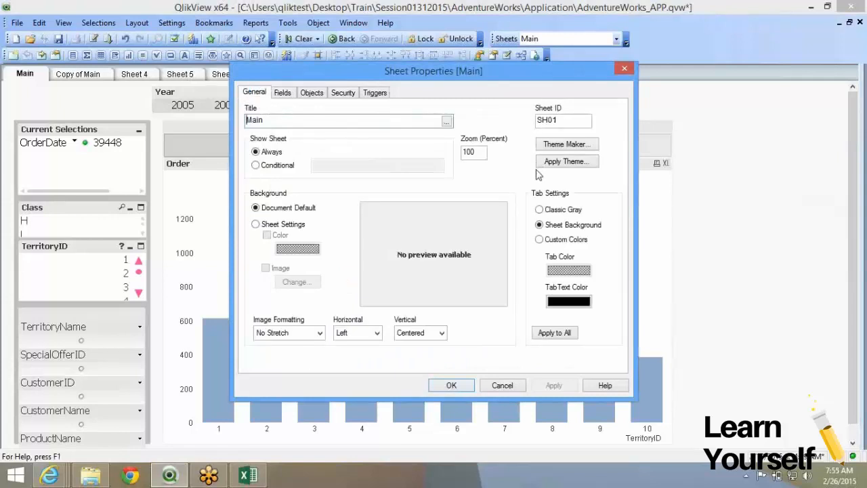
{"action": "left_click", "coordinate": [507, 385]}
{"action": "left_click", "coordinate": [265, 76]}
Delete the Apply Date button's Activate Sheet action and review the Bookmark and Print actions that can be added.
{"action": "left_click", "coordinate": [359, 189]}
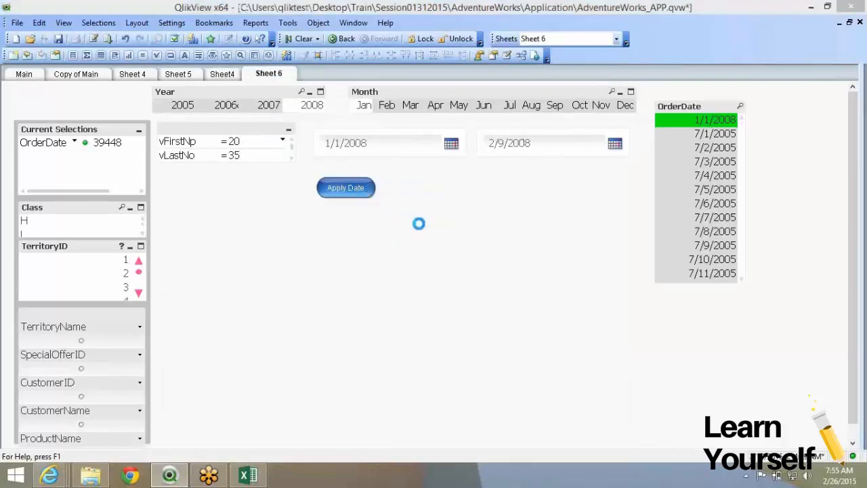
{"action": "left_click", "coordinate": [317, 190]}
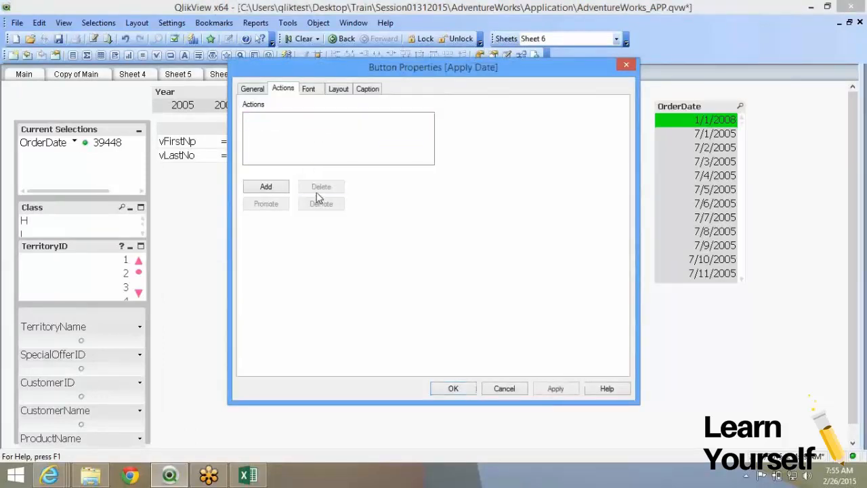
{"action": "left_click", "coordinate": [267, 186]}
{"action": "left_click", "coordinate": [373, 182]}
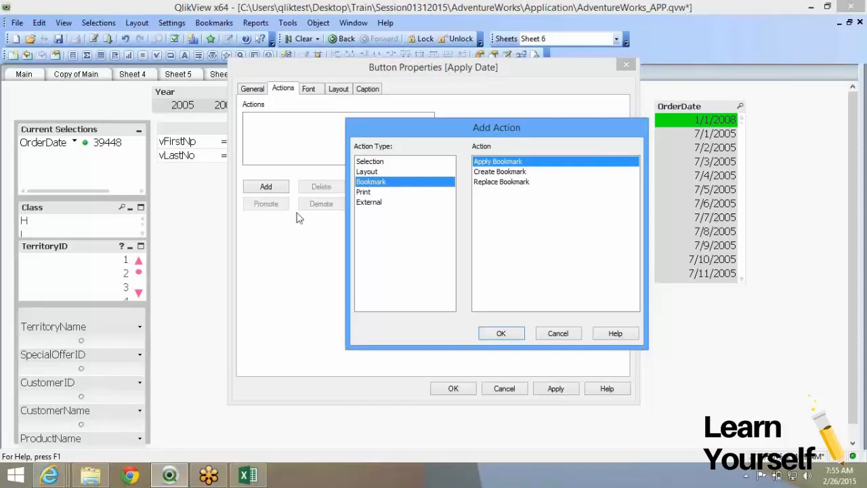
{"action": "left_click", "coordinate": [386, 193]}
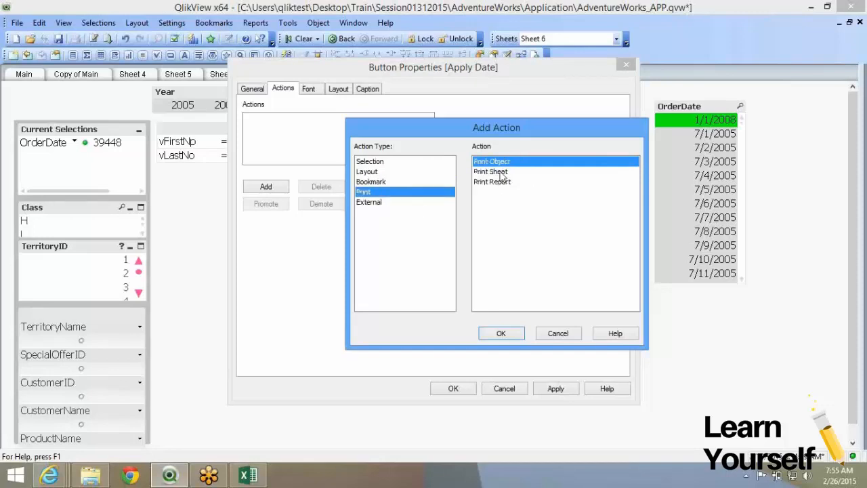
{"action": "left_click", "coordinate": [424, 202]}
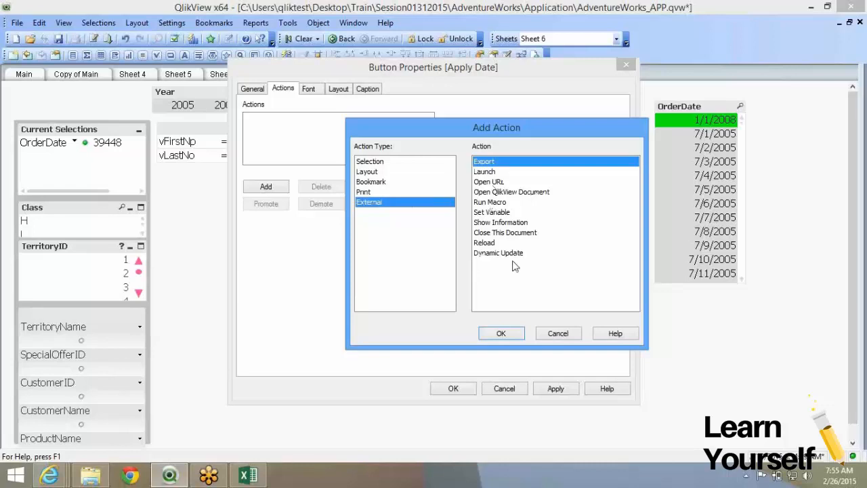
{"action": "left_click", "coordinate": [507, 183]}
{"action": "left_click", "coordinate": [514, 334]}
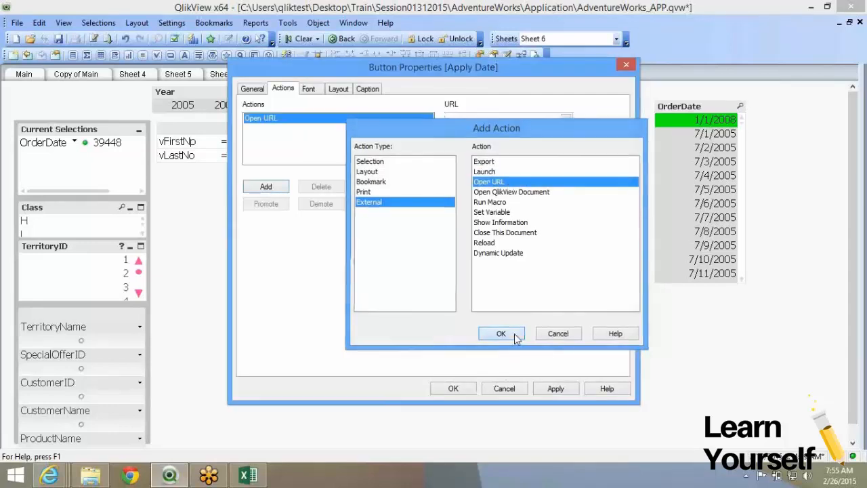
{"action": "type", "text": "ww"}
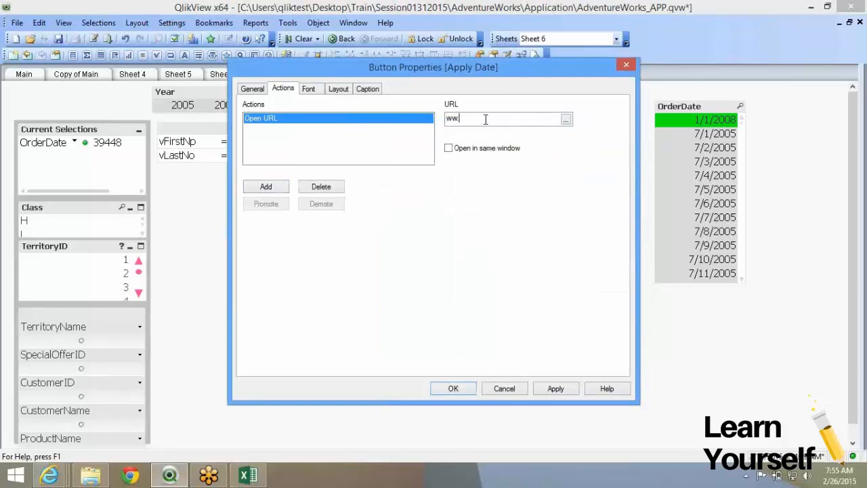
{"action": "type", "text": "w.google.com"}
{"action": "left_click", "coordinate": [557, 388]}
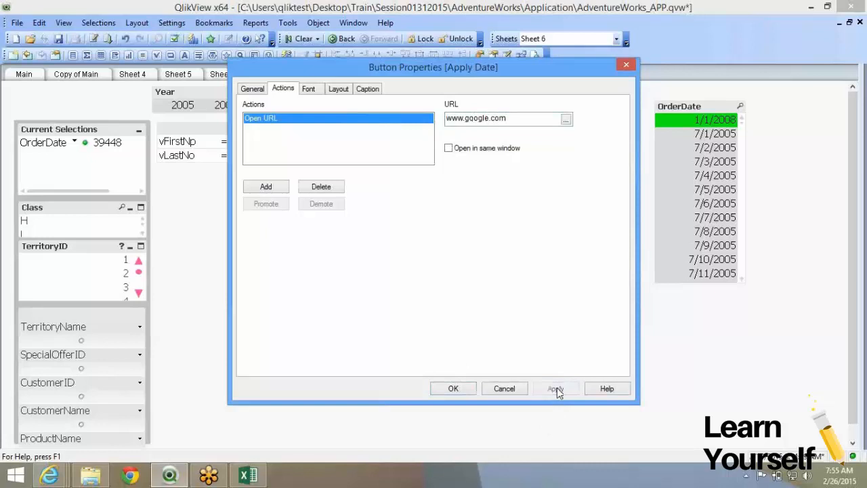
{"action": "left_click", "coordinate": [451, 388]}
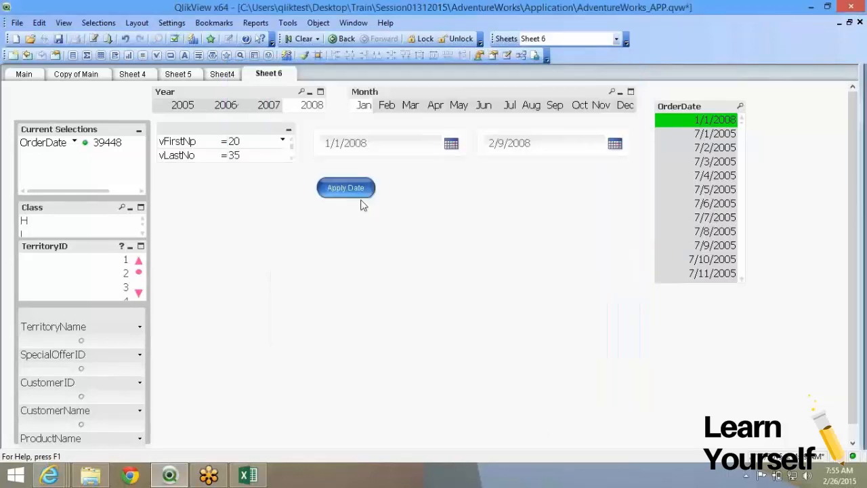
{"action": "left_click", "coordinate": [359, 181]}
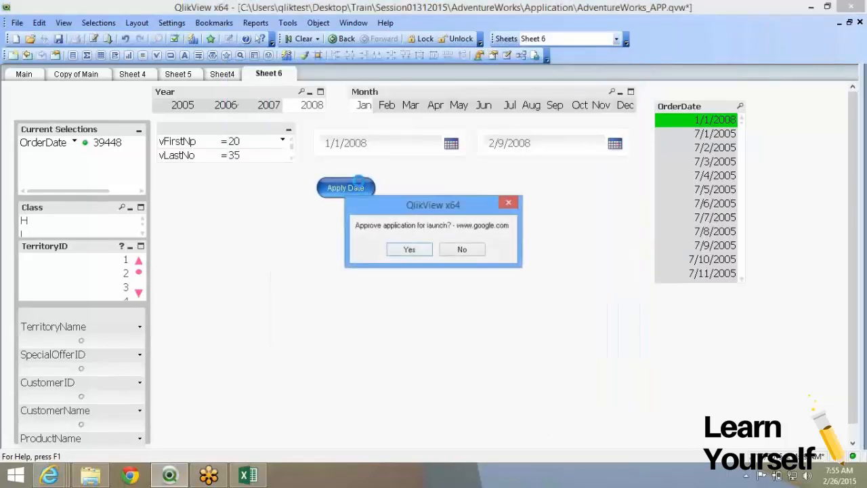
{"action": "left_click", "coordinate": [407, 250]}
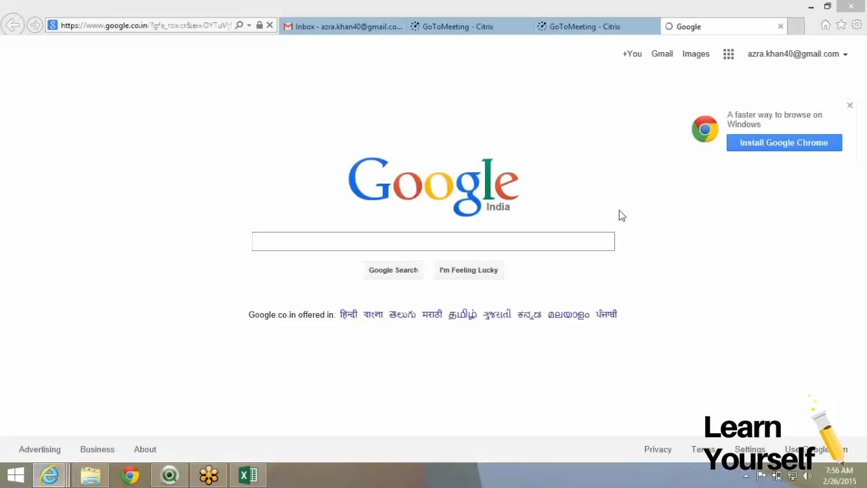
{"action": "left_click", "coordinate": [169, 475]}
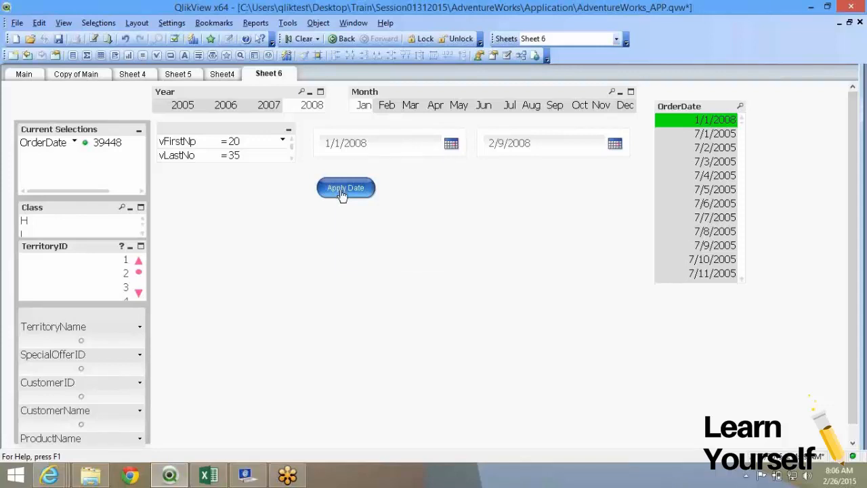
Start adding another action to the Apply Date button, choosing the External action Open QlikView Document.
{"action": "right_click", "coordinate": [342, 194]}
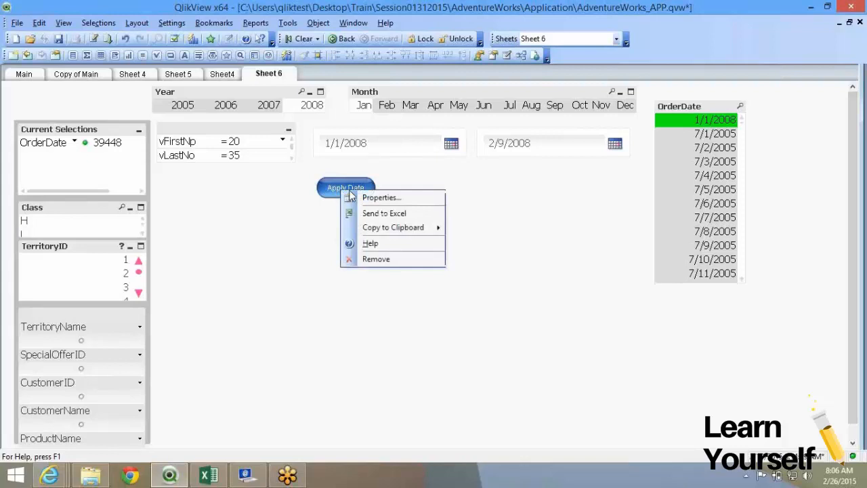
{"action": "left_click", "coordinate": [350, 201]}
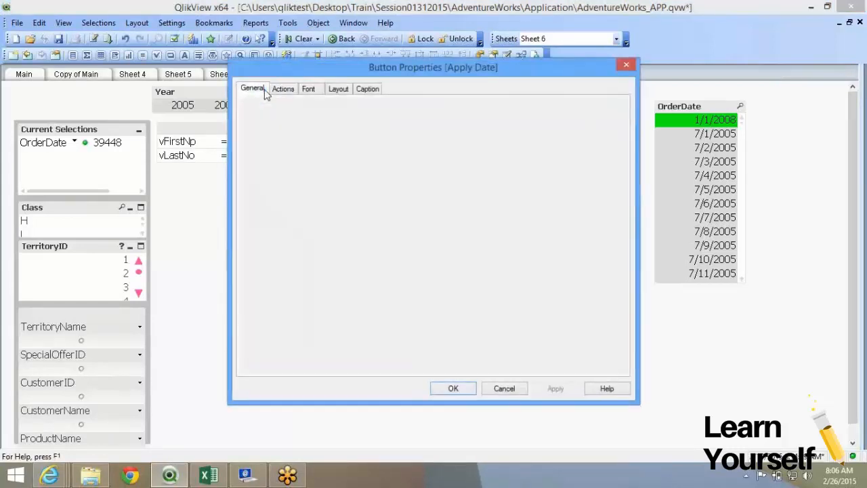
{"action": "left_click", "coordinate": [265, 186]}
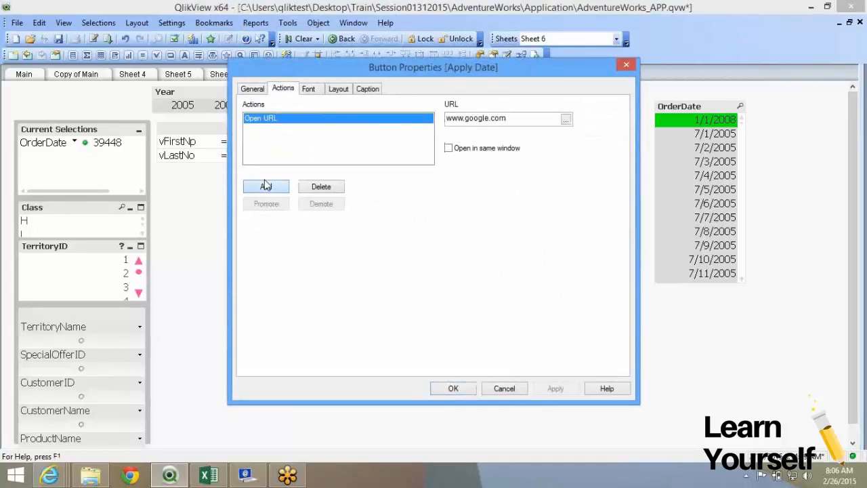
{"action": "left_click", "coordinate": [369, 172]}
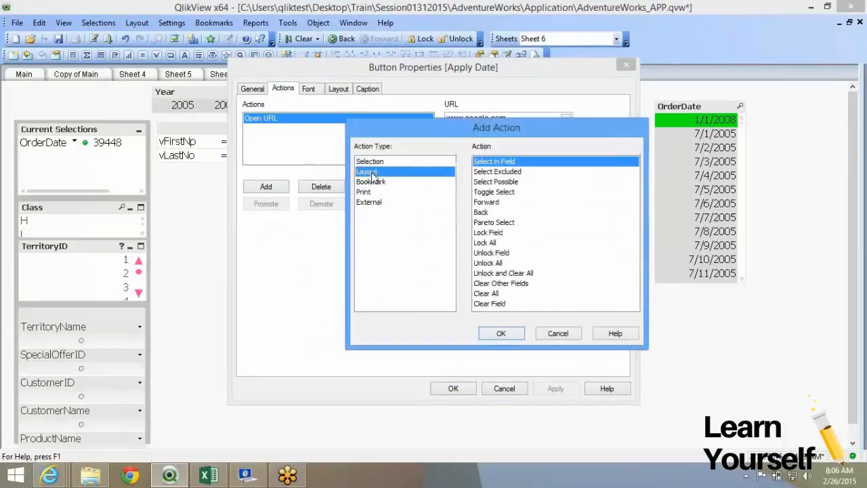
{"action": "left_click", "coordinate": [373, 181]}
{"action": "left_click", "coordinate": [377, 192]}
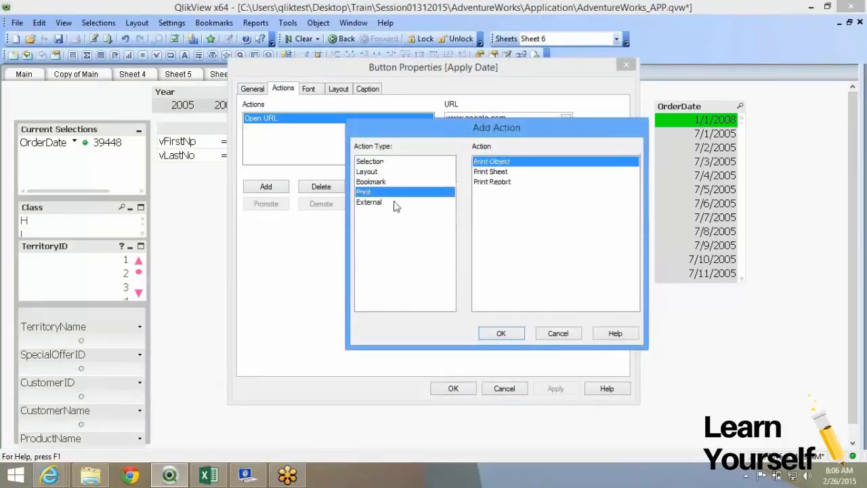
{"action": "left_click", "coordinate": [395, 203]}
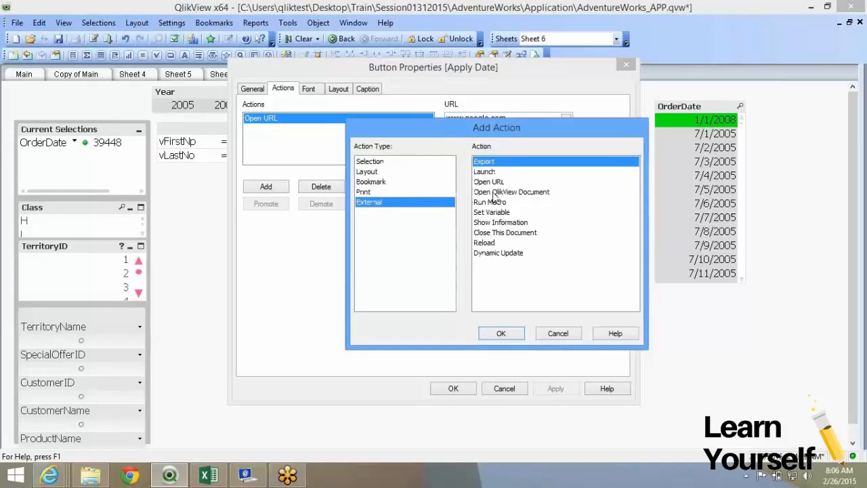
{"action": "left_click", "coordinate": [495, 183]}
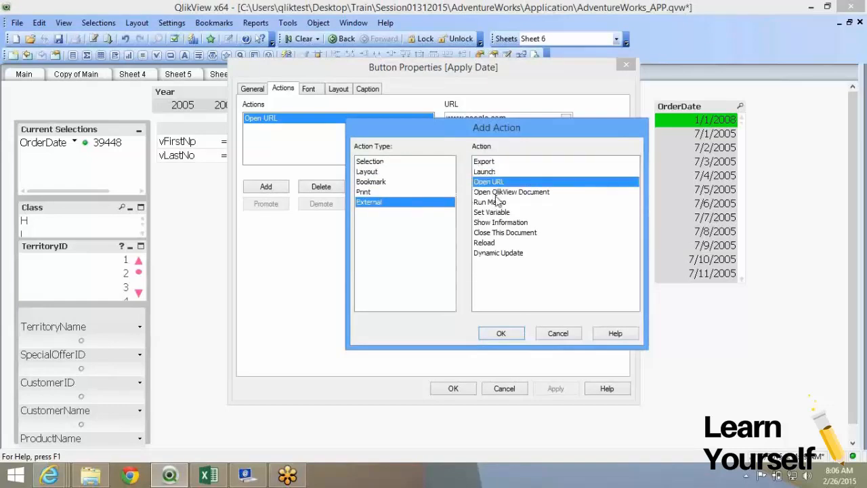
{"action": "left_click", "coordinate": [497, 193]}
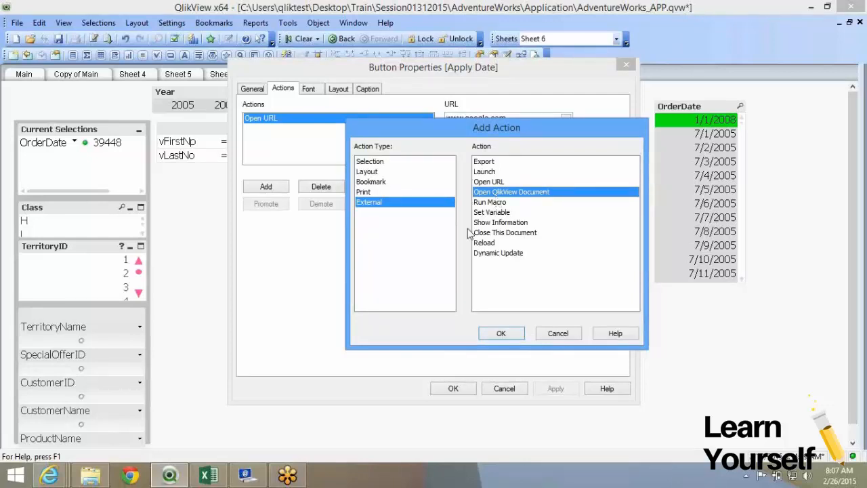
Switch to File Explorer, get the full path of Datamodel.qvw in the AdventureWorks DataModel folder, and return to QlikView.
{"action": "left_click", "coordinate": [101, 476]}
{"action": "left_click", "coordinate": [313, 43]}
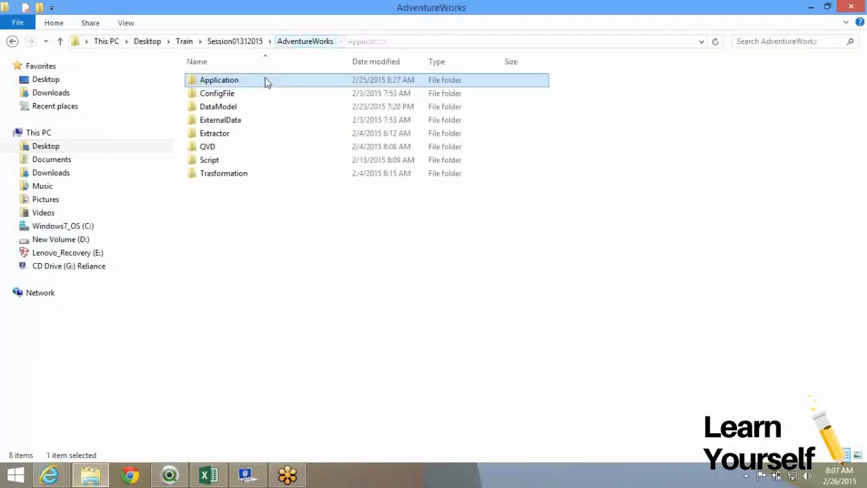
{"action": "double_click", "coordinate": [236, 109]}
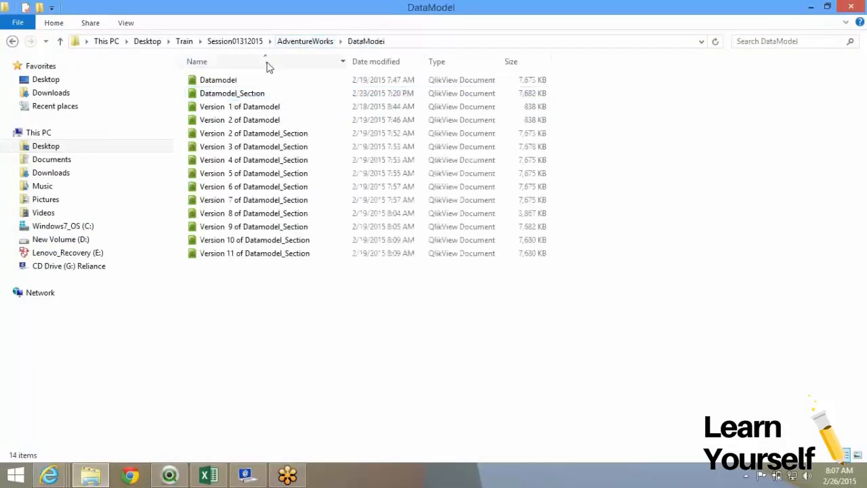
{"action": "left_click", "coordinate": [257, 82]}
{"action": "left_click", "coordinate": [419, 41]}
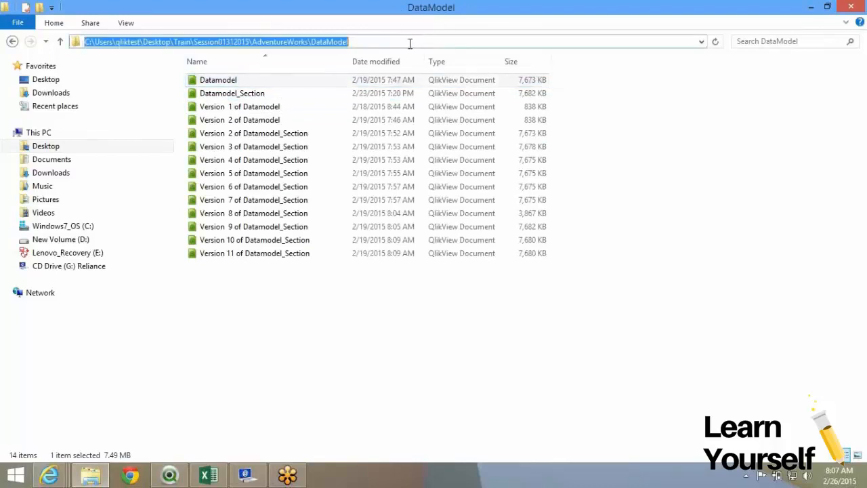
{"action": "left_click", "coordinate": [410, 42]}
{"action": "type", "text": "\\"}
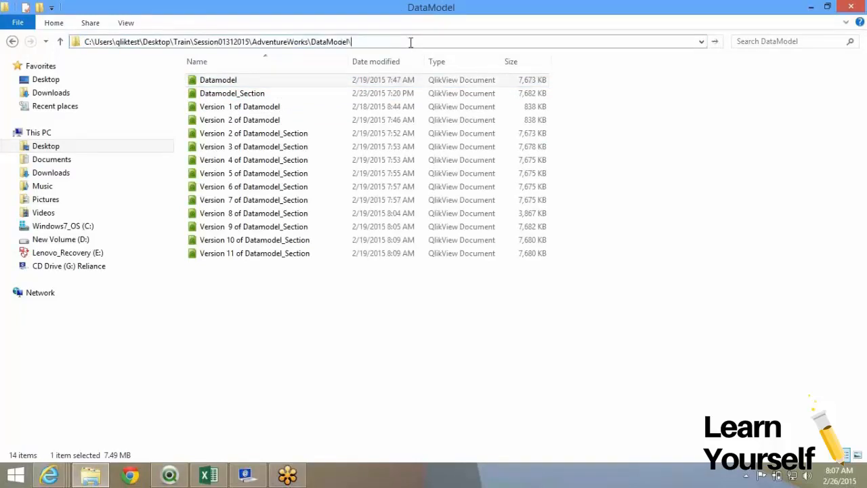
{"action": "type", "text": "dat"}
{"action": "key", "text": "Down"}
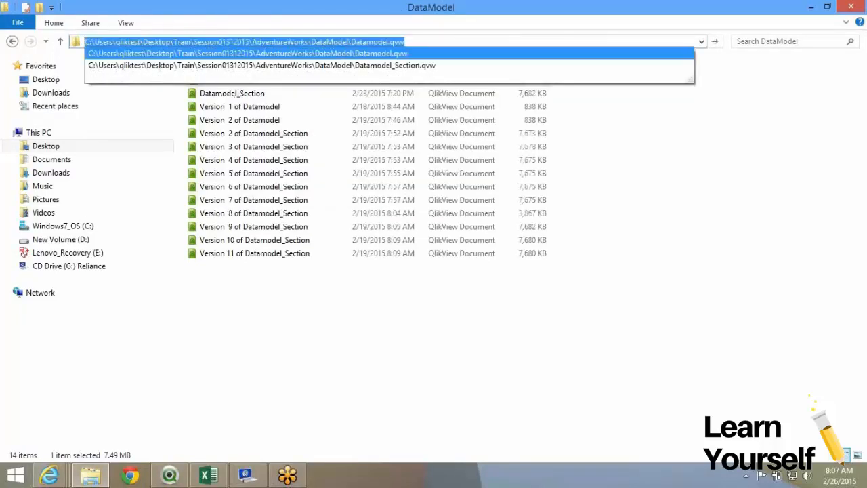
{"action": "key", "text": "Escape"}
{"action": "key", "text": "Escape"}
{"action": "key", "text": "Escape"}
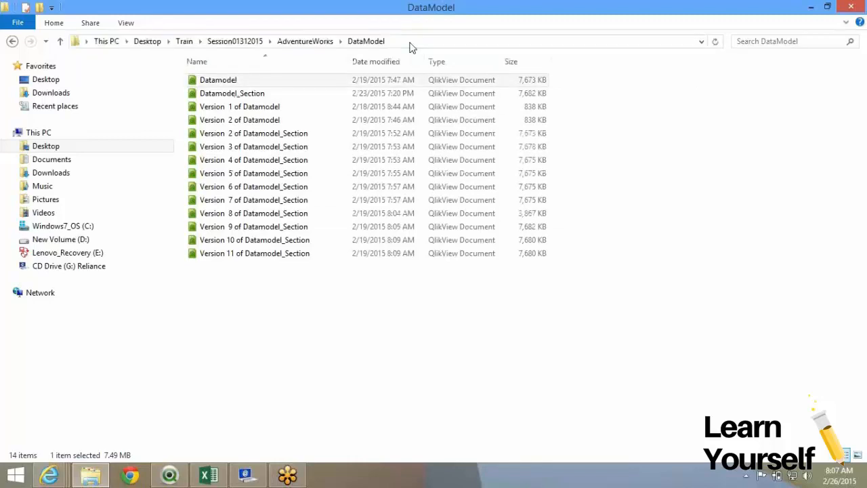
{"action": "key", "text": "alt+Tab"}
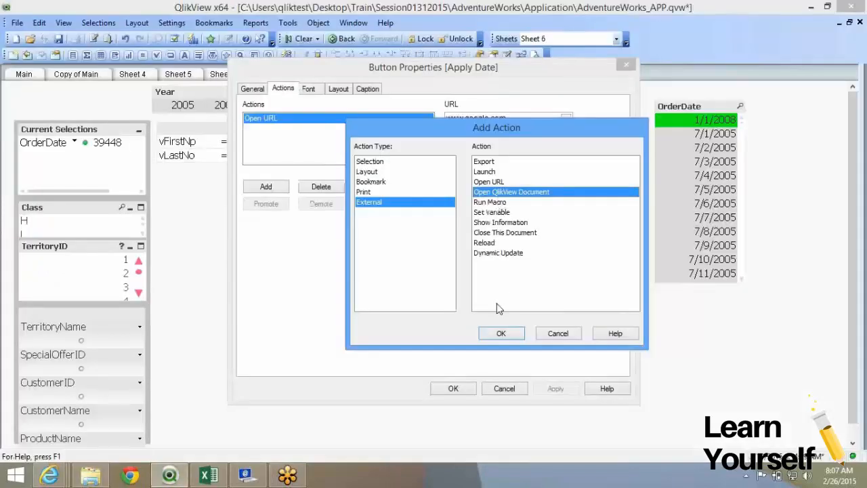
Add the Open QlikView Document action for the DataModel\Datamodel.qvw path, enable Transfer State and Apply state on top of current, and apply it.
{"action": "left_click", "coordinate": [513, 336]}
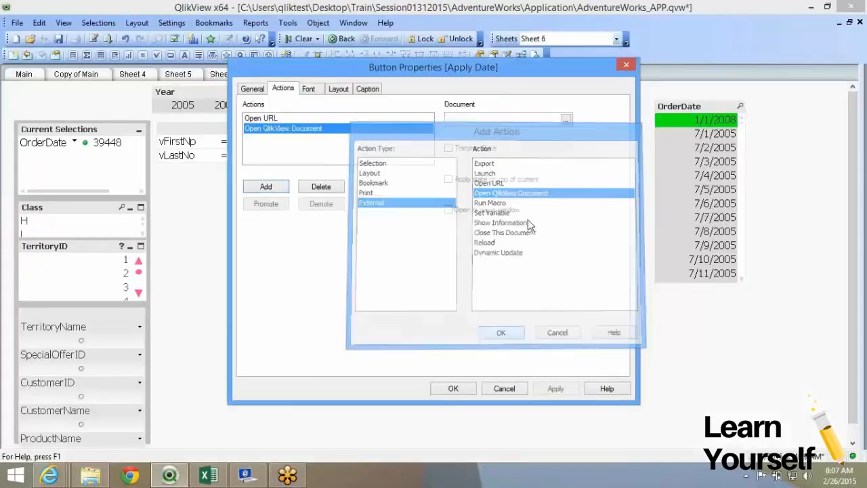
{"action": "left_click", "coordinate": [463, 119]}
{"action": "type", "text": "\\DataModel\\Datamodel.qvw"}
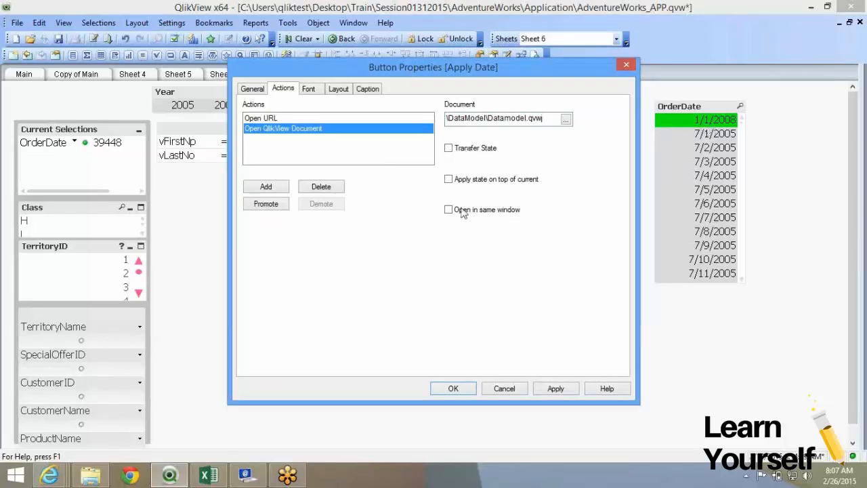
{"action": "left_click", "coordinate": [463, 150]}
{"action": "left_click", "coordinate": [477, 180]}
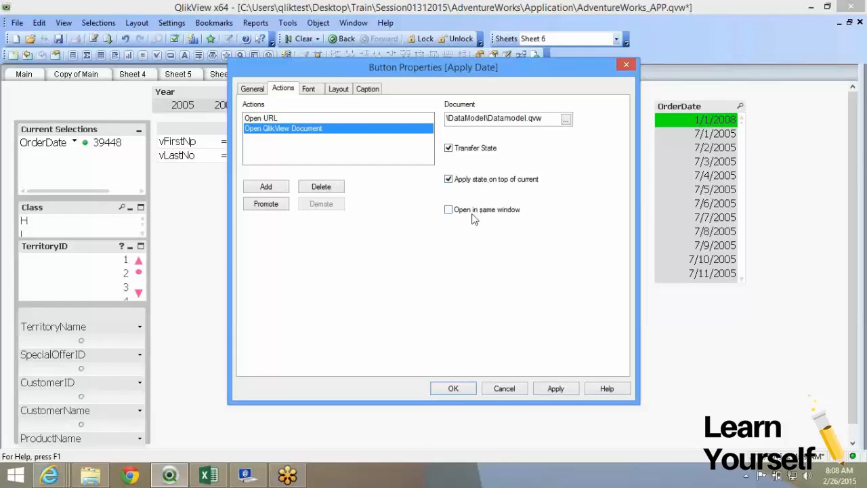
{"action": "left_click", "coordinate": [546, 390]}
{"action": "left_click", "coordinate": [453, 388]}
Test the Apply Date button, close the Google browser tabs, and switch to the opened datamodel.qvw document in QlikView.
{"action": "left_click", "coordinate": [357, 187]}
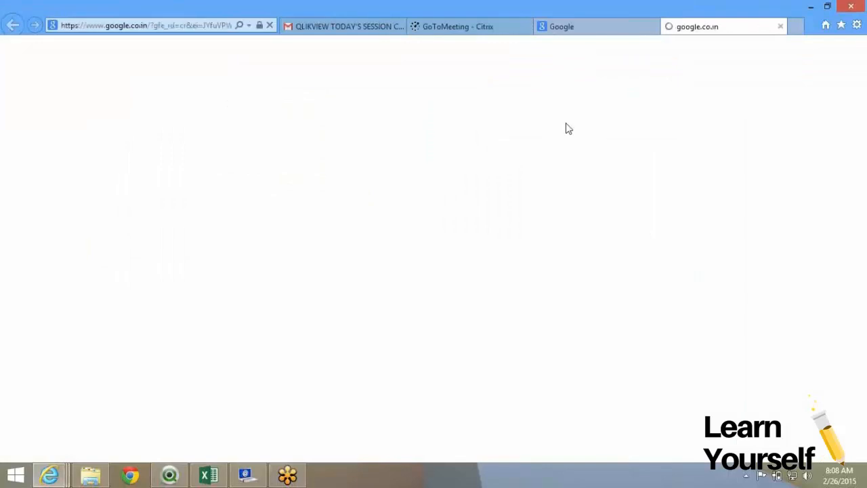
{"action": "left_click", "coordinate": [780, 28]}
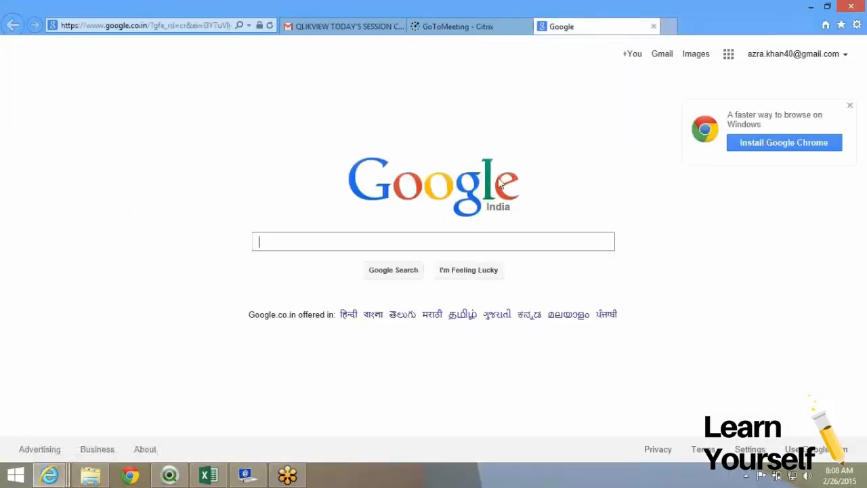
{"action": "left_click", "coordinate": [653, 26]}
{"action": "key", "text": "alt+Tab"}
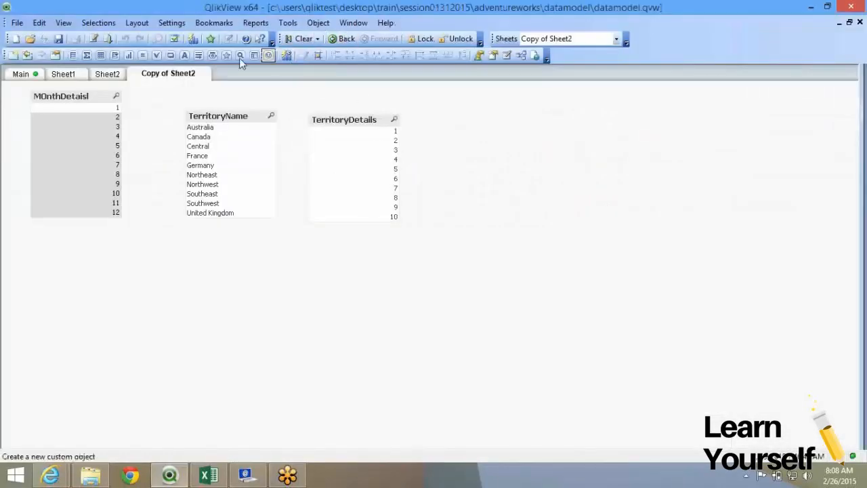
Open the sheet properties of Copy of Sheet2 in datamodel.qvw.
{"action": "right_click", "coordinate": [473, 112]}
{"action": "left_click", "coordinate": [484, 113]}
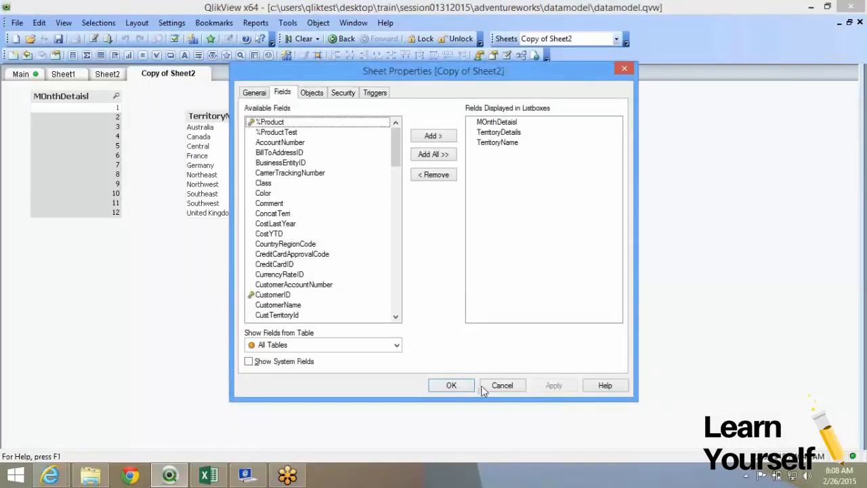
Add a Current Selections box to the empty area of the datamodel document's Copy of Sheet2 sheet.
{"action": "right_click", "coordinate": [530, 206]}
{"action": "mouse_move", "coordinate": [566, 244]}
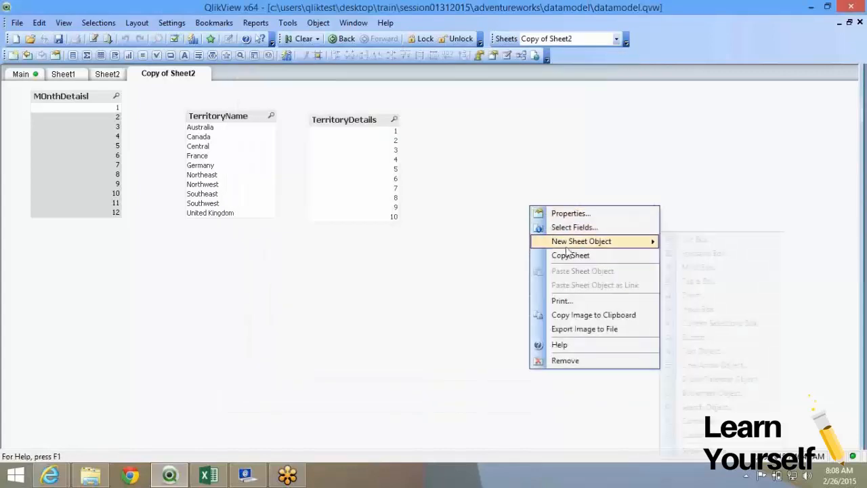
{"action": "left_click", "coordinate": [697, 337]}
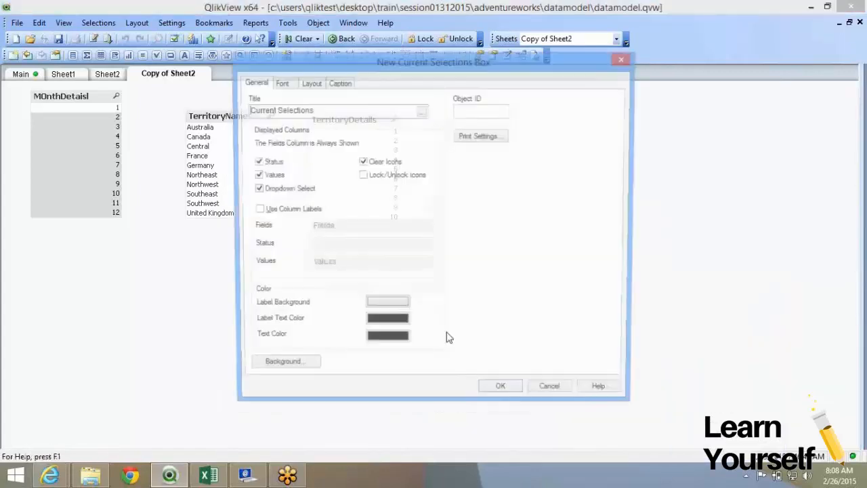
{"action": "left_click", "coordinate": [503, 396]}
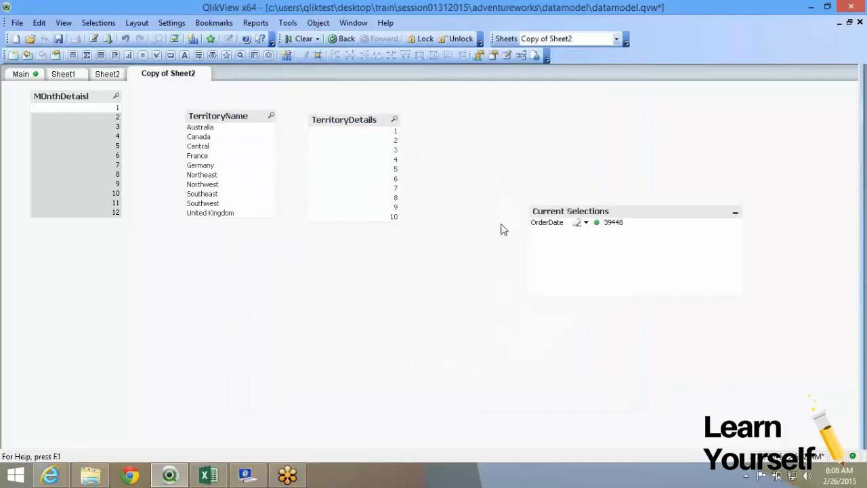
Clear the OrderDate selection from the Current Selections box and close the datamodel document without saving.
{"action": "left_click", "coordinate": [577, 223]}
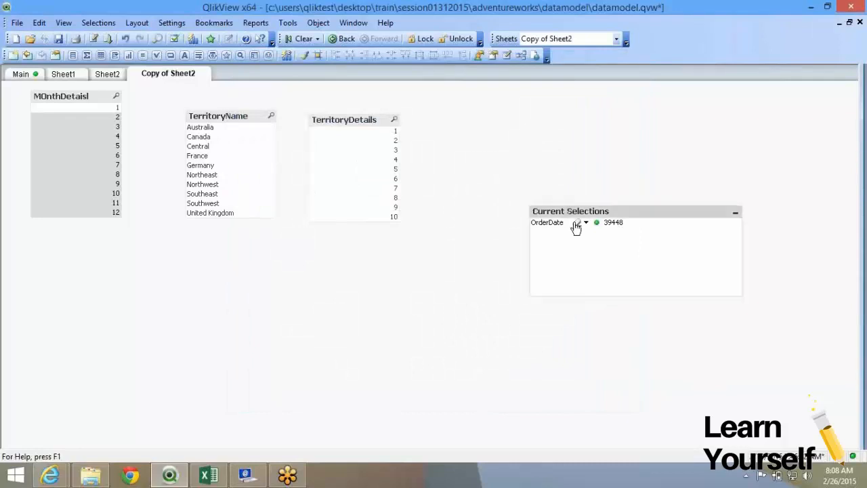
{"action": "left_click", "coordinate": [858, 22]}
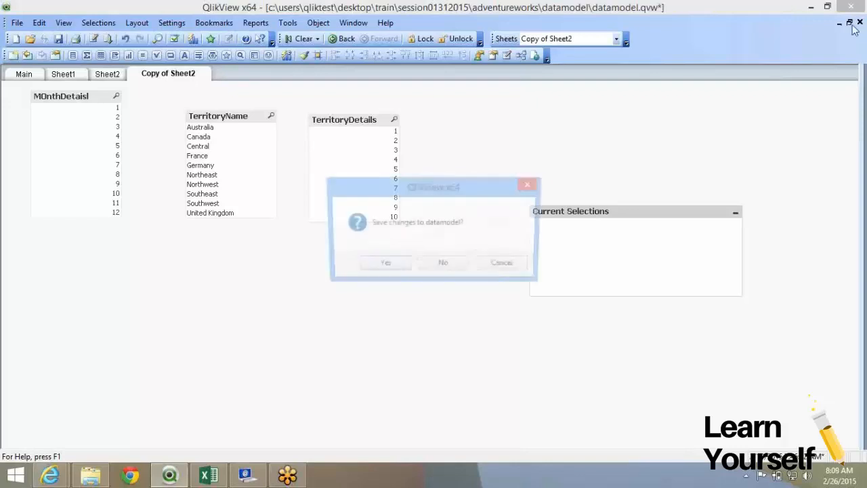
{"action": "left_click", "coordinate": [467, 265]}
Delete the Open URL action from the Apply Date button.
{"action": "right_click", "coordinate": [351, 196]}
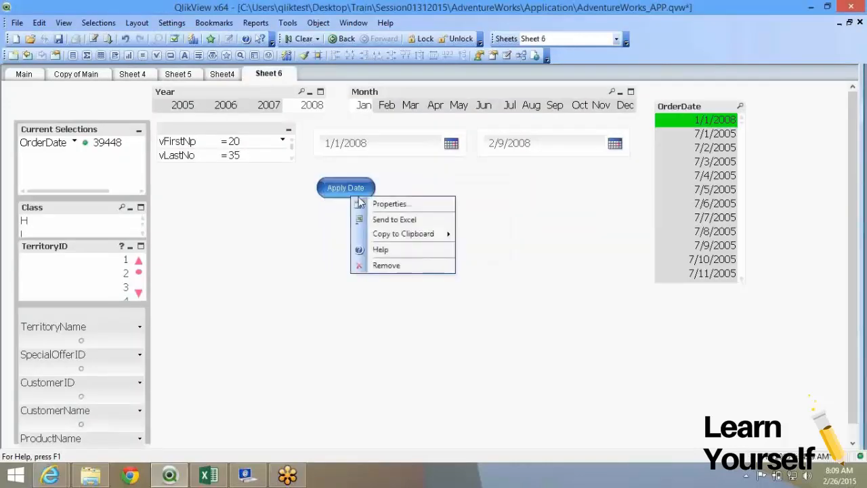
{"action": "left_click", "coordinate": [362, 205]}
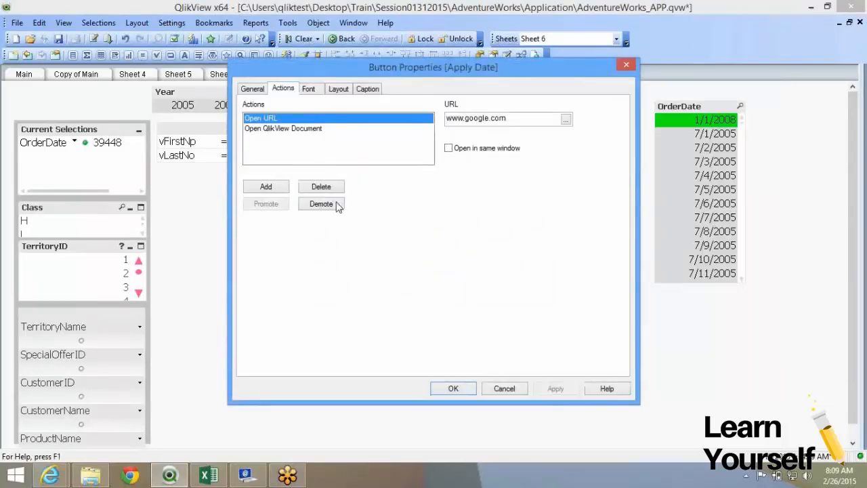
{"action": "left_click", "coordinate": [330, 187]}
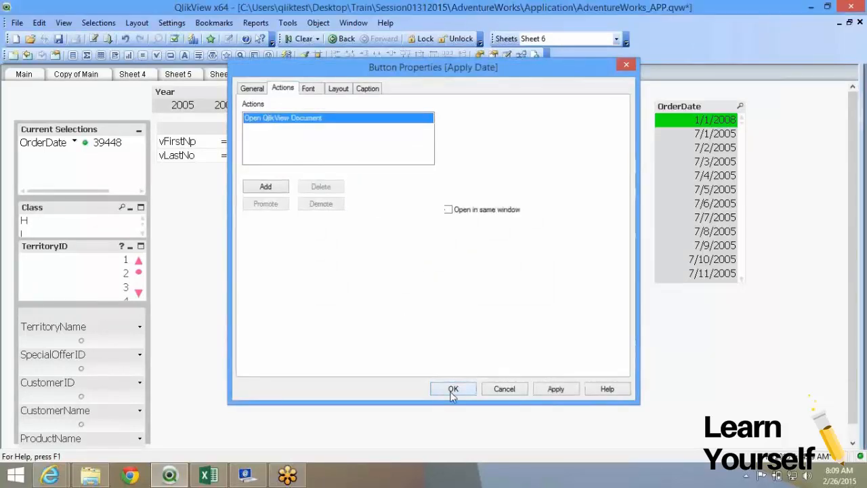
{"action": "left_click", "coordinate": [453, 389]}
Test the Apply Date button by adding a Current Selections box in the datamodel document it opens, closing that document unsaved.
{"action": "left_click", "coordinate": [345, 188]}
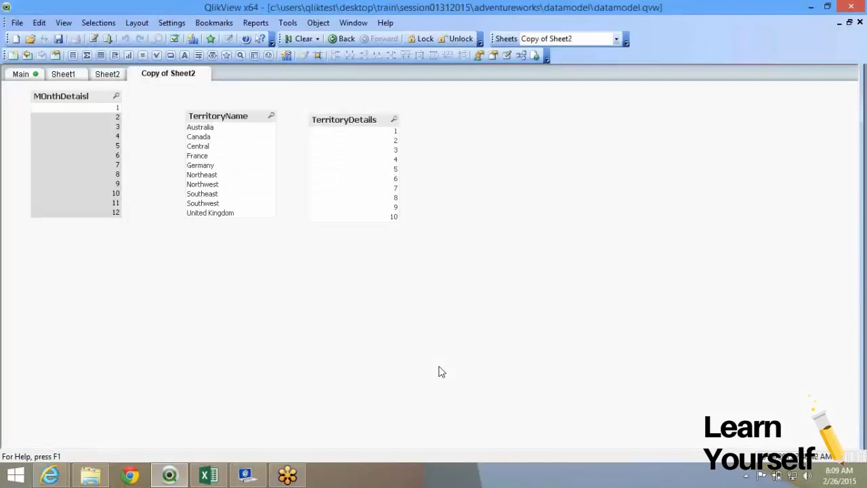
{"action": "right_click", "coordinate": [485, 181]}
{"action": "mouse_move", "coordinate": [535, 213]}
{"action": "left_click", "coordinate": [682, 300]}
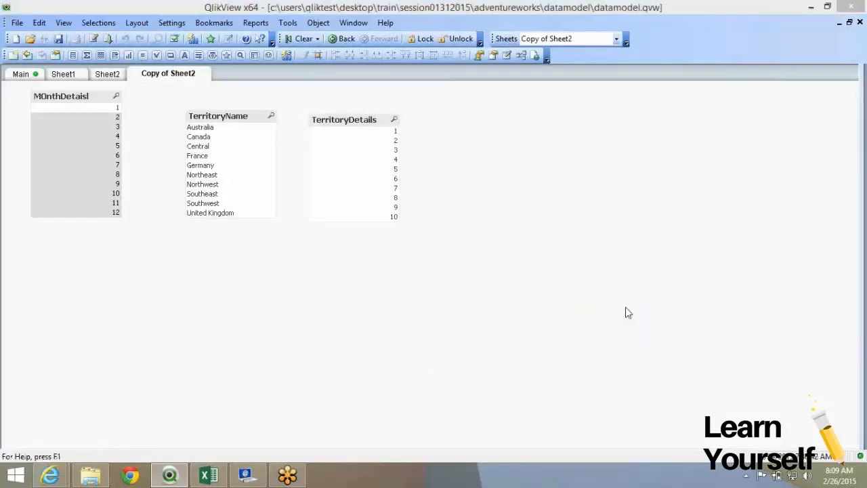
{"action": "left_click", "coordinate": [501, 395]}
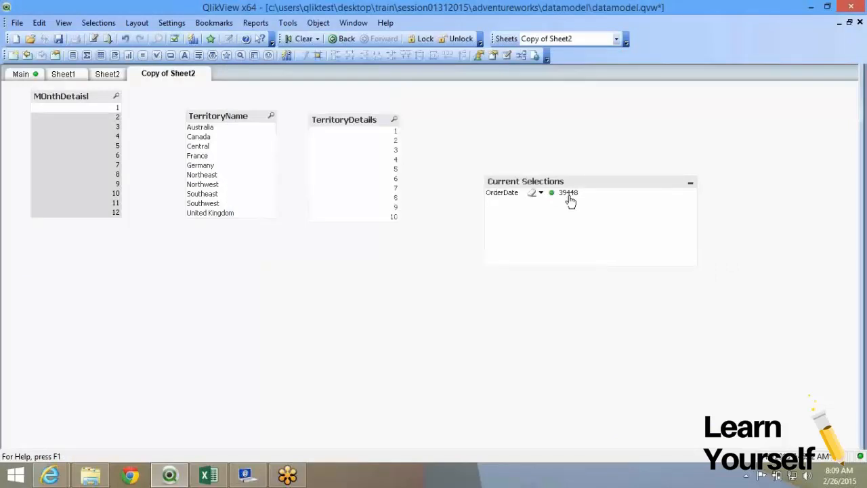
{"action": "left_click", "coordinate": [859, 22]}
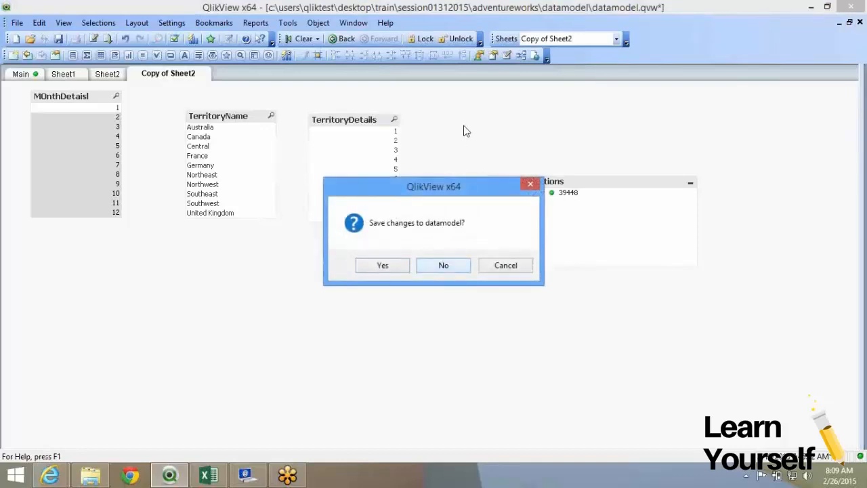
{"action": "left_click", "coordinate": [444, 266]}
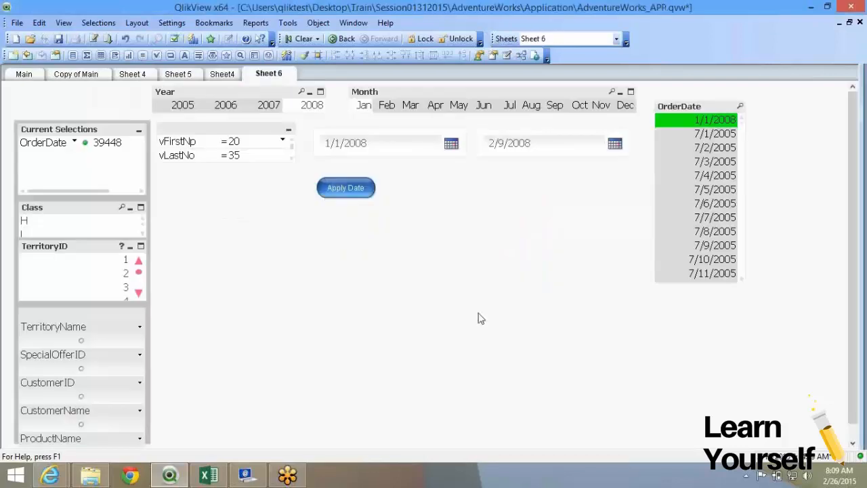
Open the Apply Date button's properties.
{"action": "right_click", "coordinate": [363, 196]}
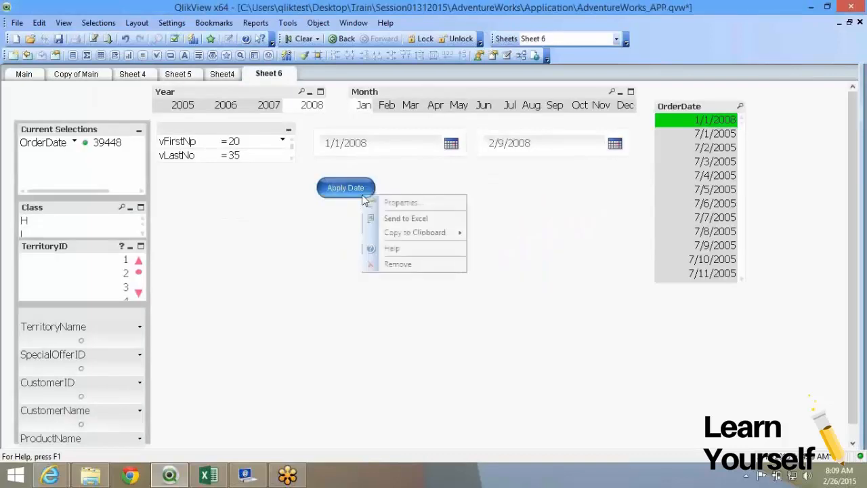
{"action": "left_click", "coordinate": [386, 199]}
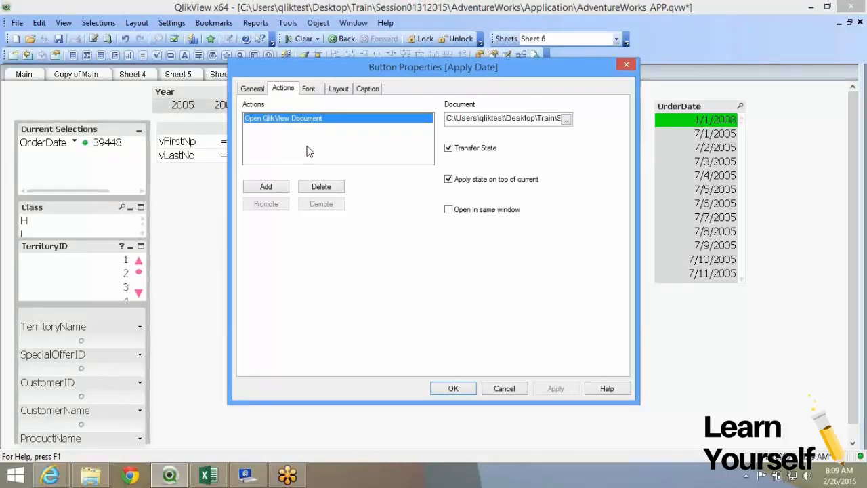
{"action": "left_click", "coordinate": [280, 189]}
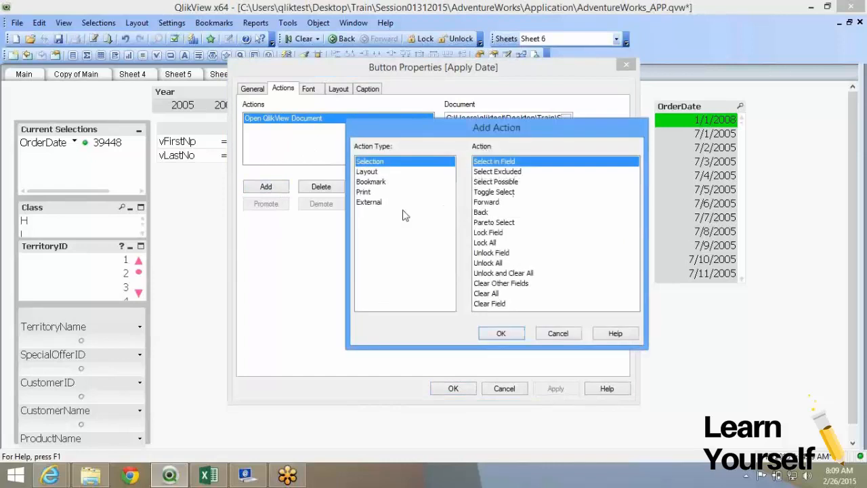
{"action": "left_click", "coordinate": [366, 203]}
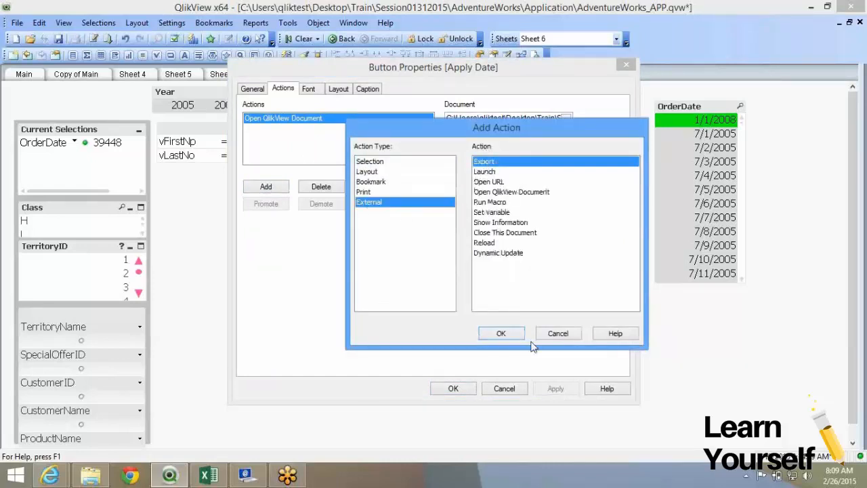
{"action": "left_click", "coordinate": [556, 334]}
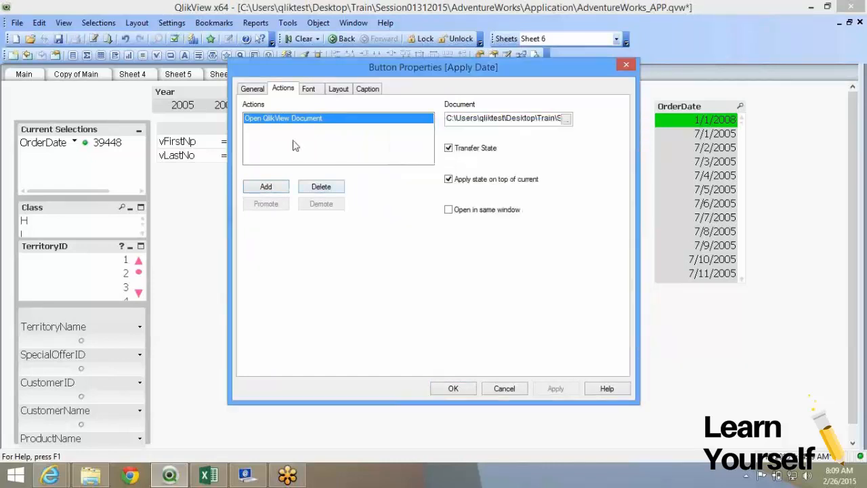
Replace the Apply Date button's Open QlikView Document action with the external Set Variable action, leaving its variable and value empty.
{"action": "left_click", "coordinate": [318, 190]}
{"action": "left_click", "coordinate": [278, 189]}
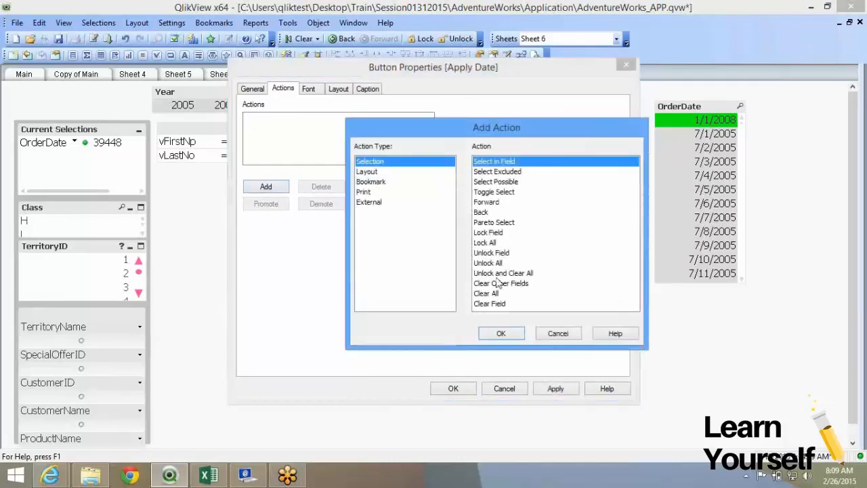
{"action": "left_click", "coordinate": [382, 203]}
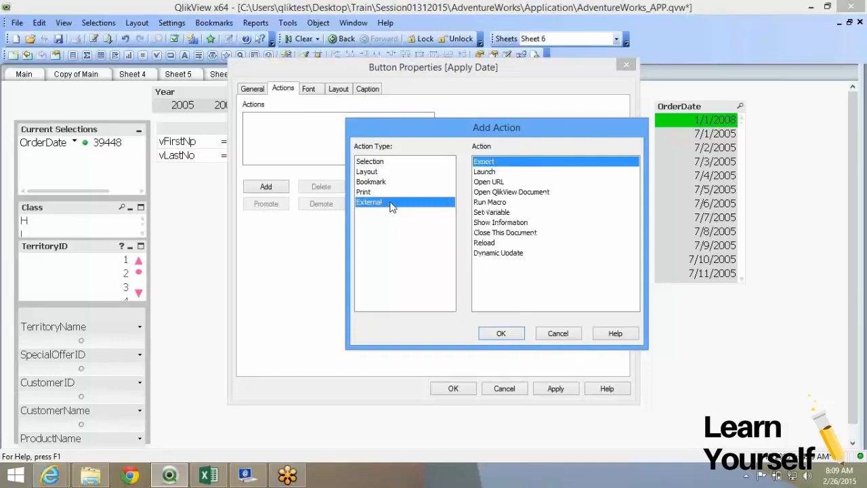
{"action": "left_click", "coordinate": [504, 204]}
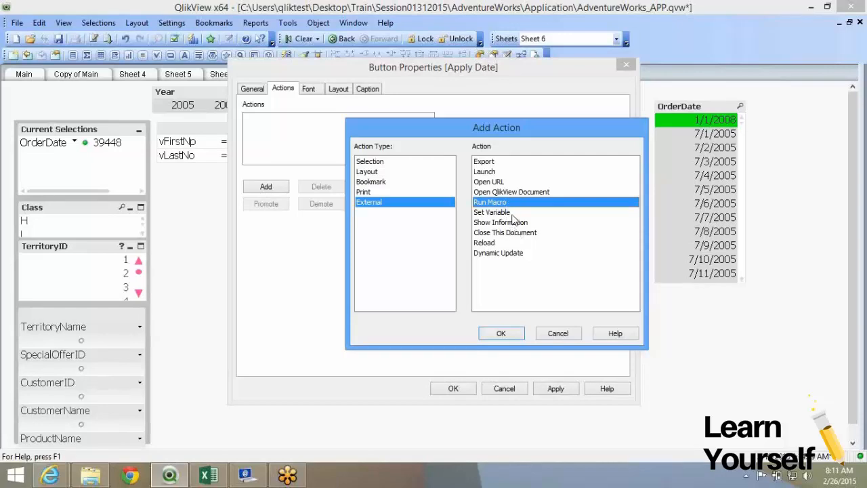
{"action": "left_click", "coordinate": [513, 226]}
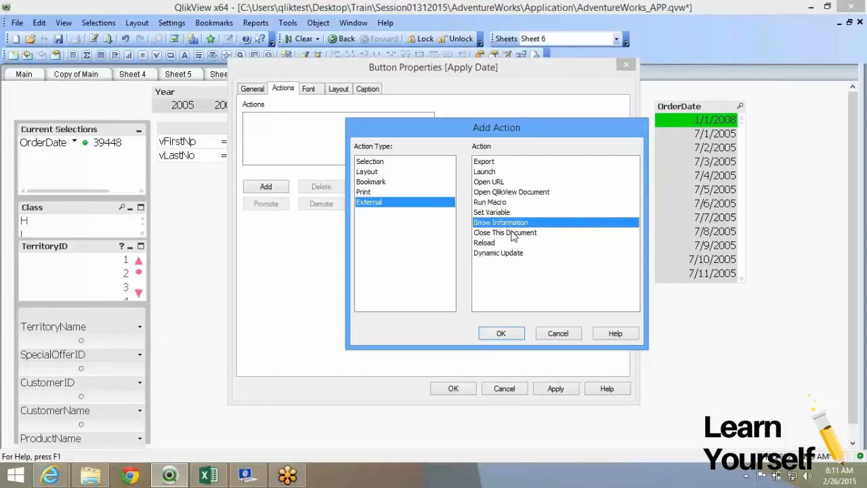
{"action": "left_click", "coordinate": [511, 234]}
{"action": "left_click", "coordinate": [505, 245]}
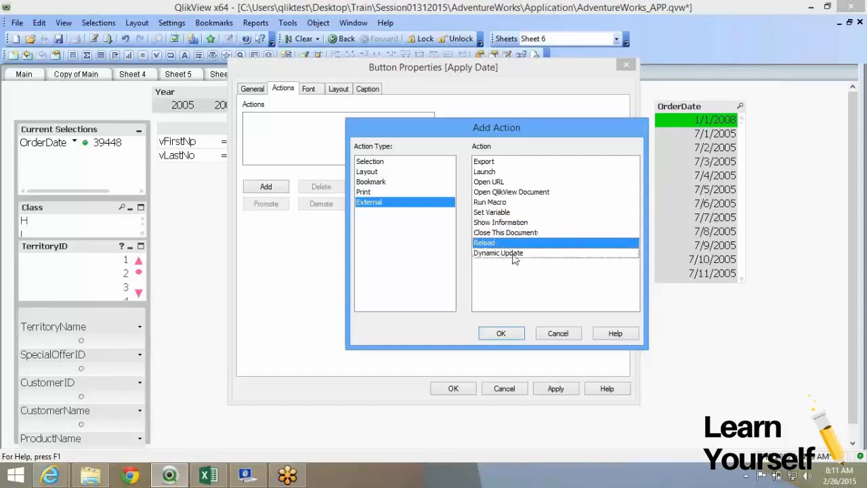
{"action": "left_click", "coordinate": [514, 254]}
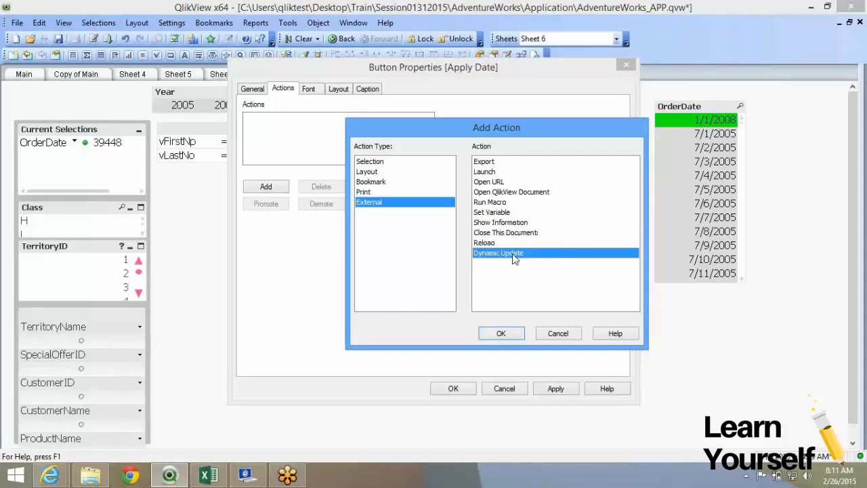
{"action": "left_click", "coordinate": [503, 214]}
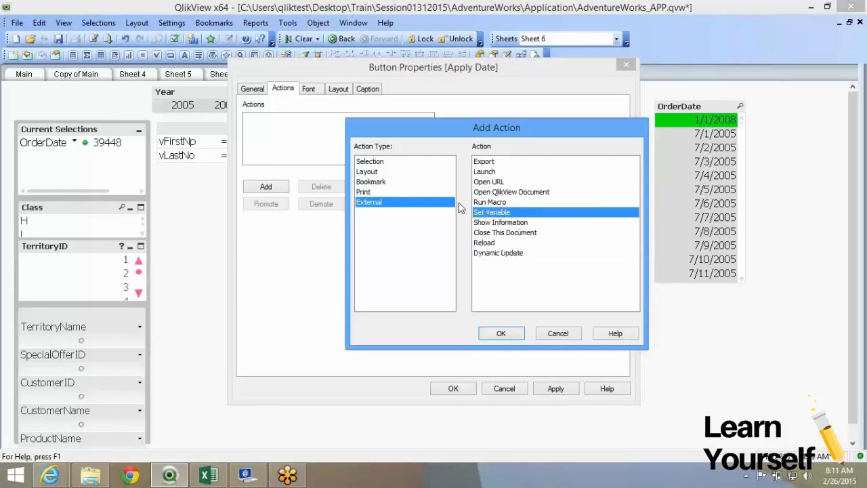
{"action": "left_click", "coordinate": [487, 335]}
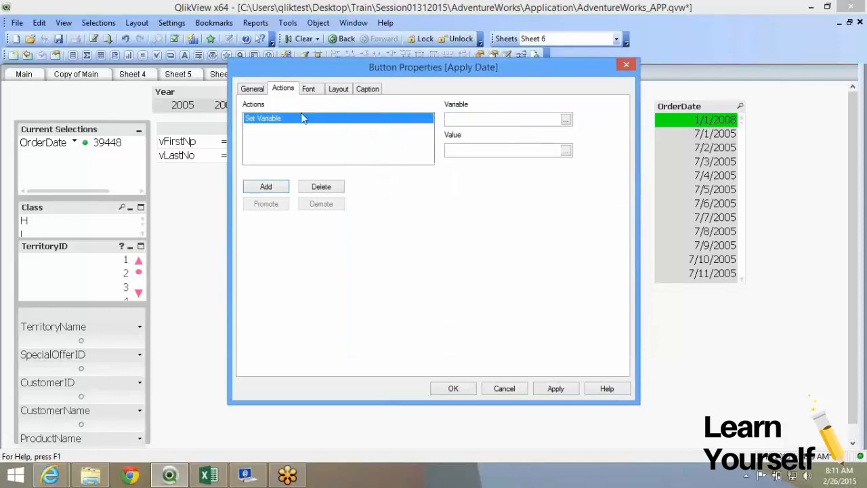
{"action": "left_click", "coordinate": [493, 119]}
{"action": "left_click", "coordinate": [456, 388]}
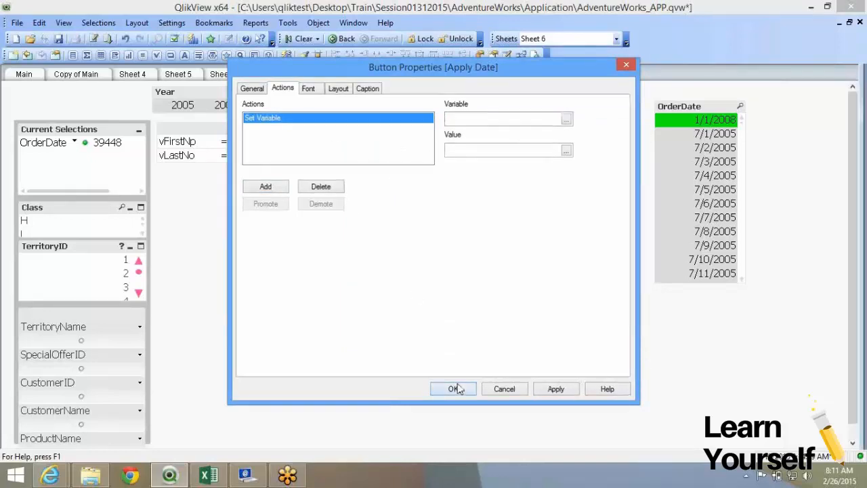
Create a new document variable named vShow in the variable overview.
{"action": "left_click", "coordinate": [172, 22]}
{"action": "left_click", "coordinate": [204, 77]}
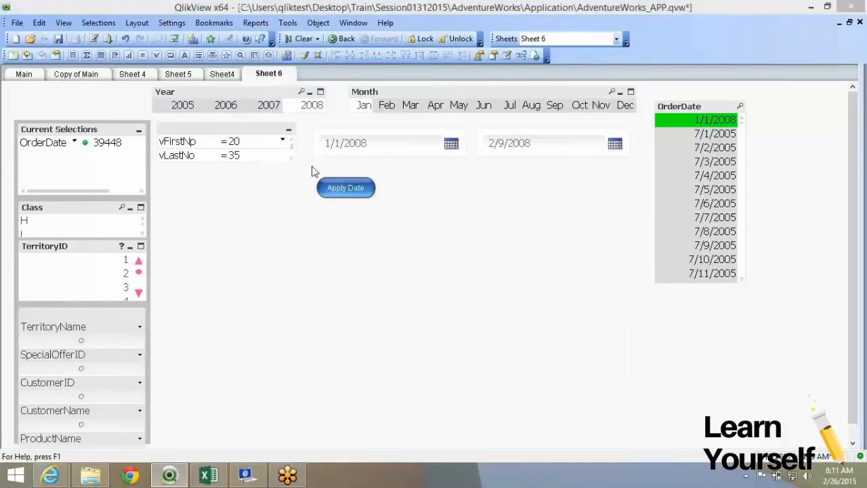
{"action": "left_click", "coordinate": [460, 157]}
{"action": "left_click", "coordinate": [467, 169]}
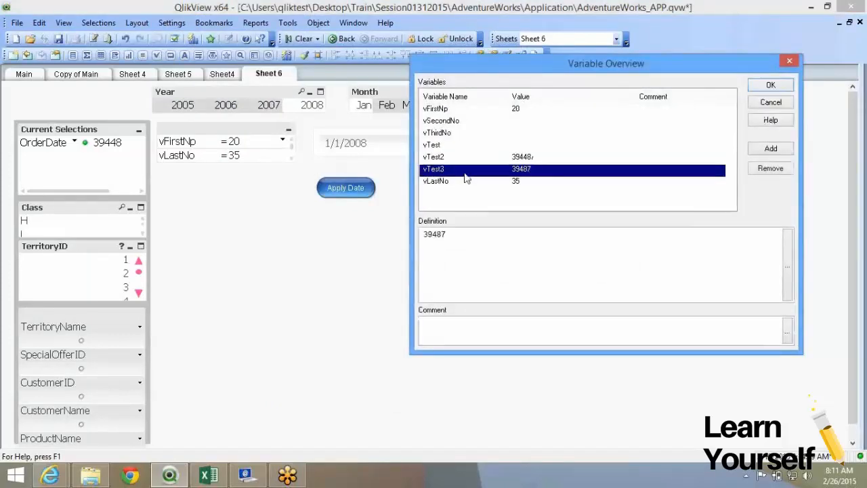
{"action": "left_click", "coordinate": [467, 136]}
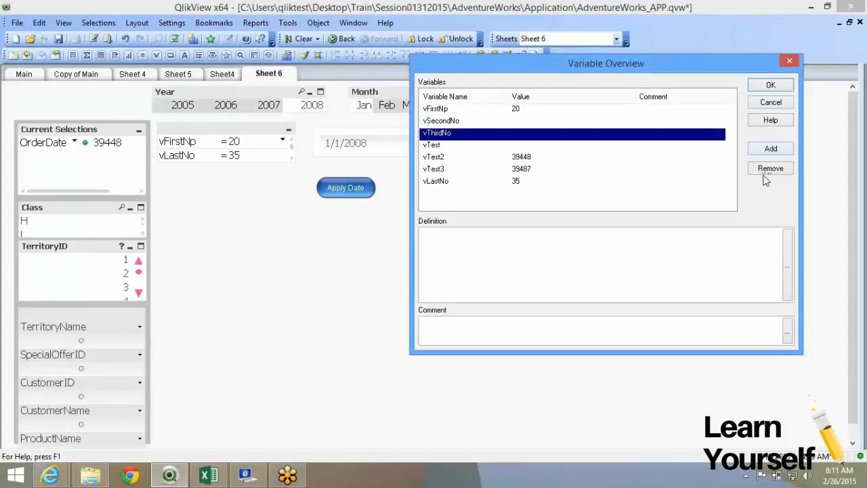
{"action": "left_click", "coordinate": [763, 152]}
{"action": "type", "text": "vS"}
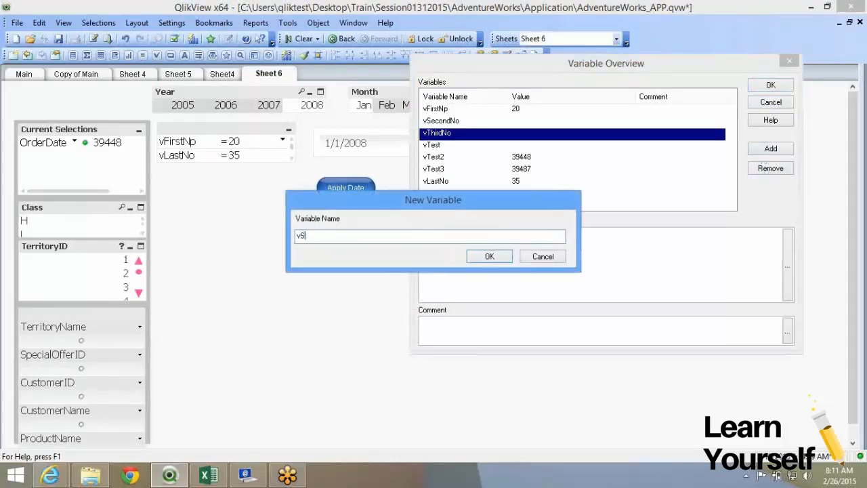
{"action": "type", "text": "how"}
{"action": "left_click", "coordinate": [489, 256]}
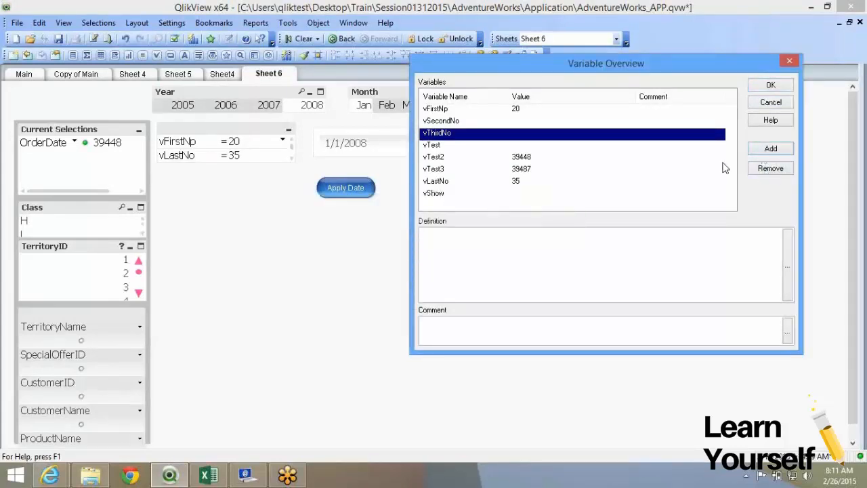
{"action": "left_click", "coordinate": [772, 86]}
{"action": "left_click", "coordinate": [171, 22]}
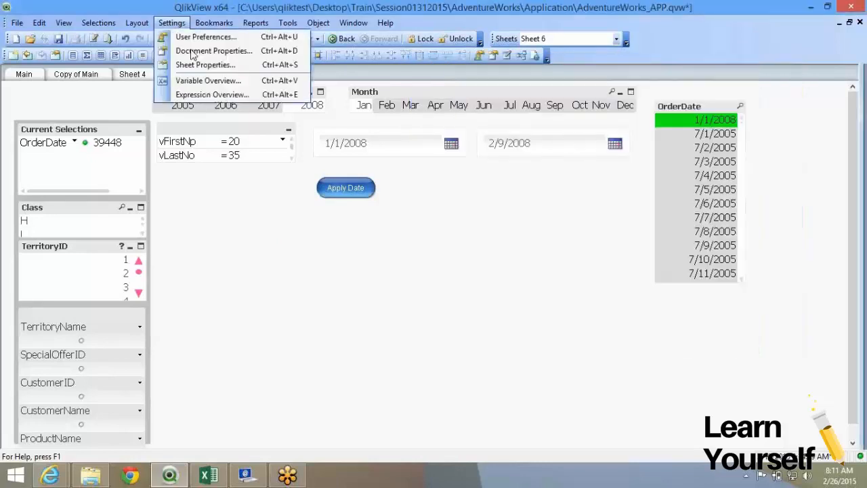
Configure the Apply Date button's Set Variable action with variable vThirdNo and value 67.
{"action": "right_click", "coordinate": [346, 187]}
{"action": "left_click", "coordinate": [391, 190]}
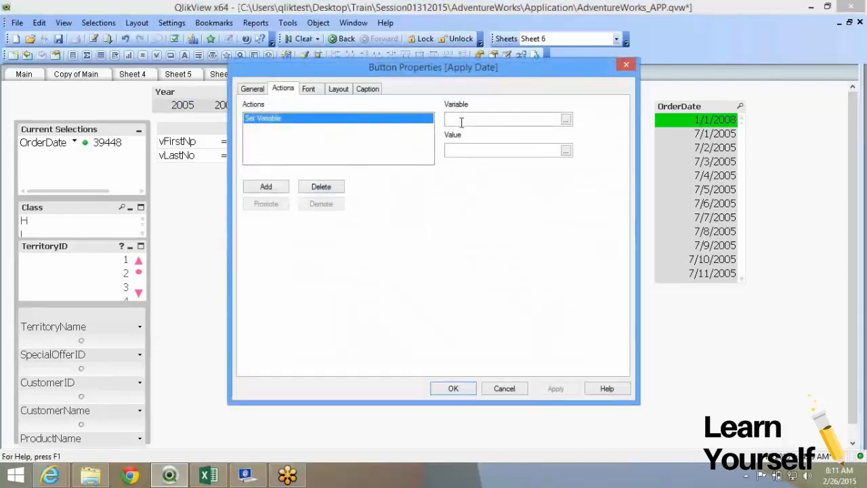
{"action": "type", "text": "=vth"}
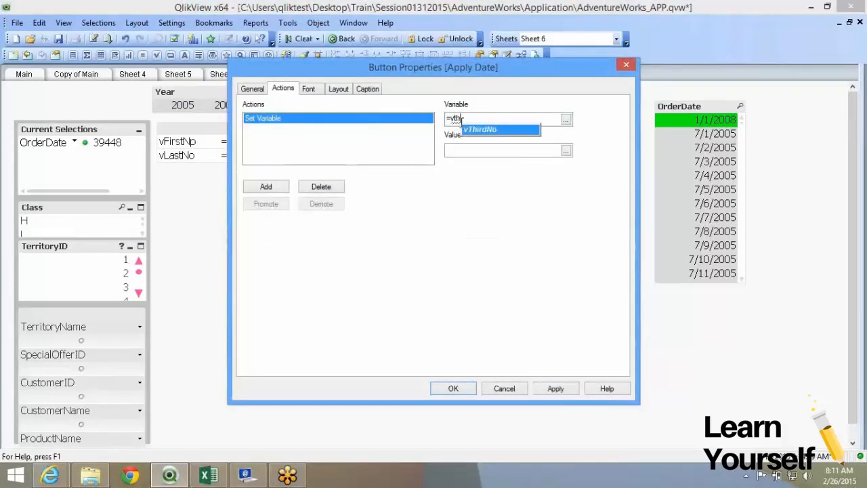
{"action": "key", "text": "Return"}
{"action": "key", "text": "Delete"}
{"action": "key", "text": "Tab"}
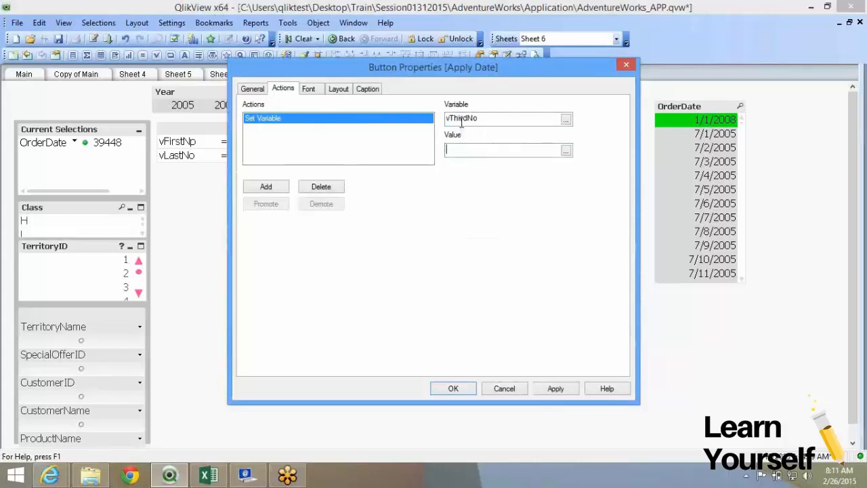
{"action": "type", "text": "67"}
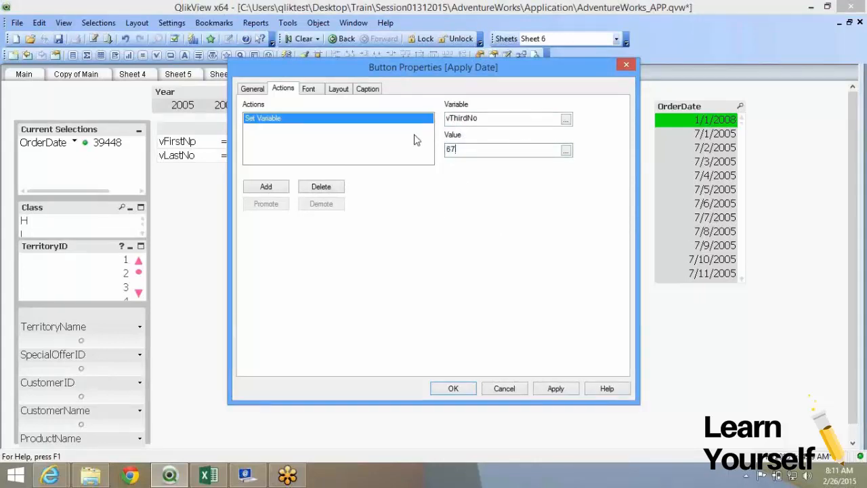
{"action": "left_click", "coordinate": [558, 393]}
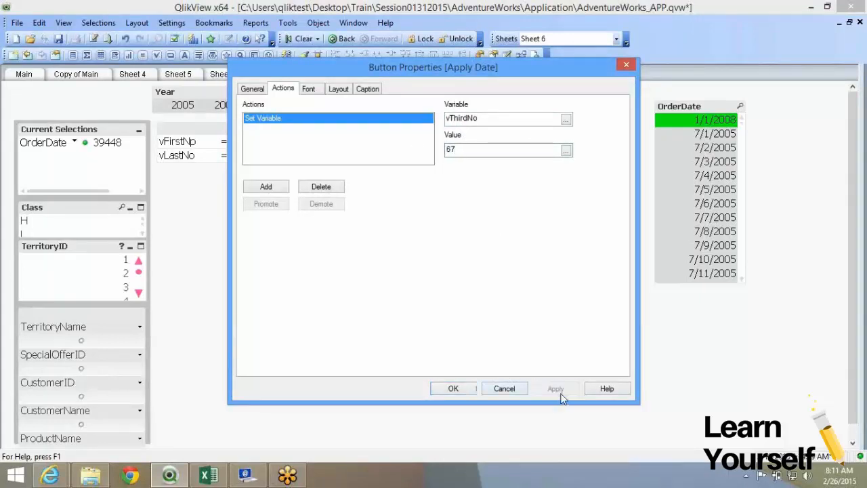
{"action": "left_click", "coordinate": [447, 388]}
Check vThirdNo in the variable overview without changing anything.
{"action": "left_click", "coordinate": [180, 23]}
{"action": "left_click", "coordinate": [196, 80]}
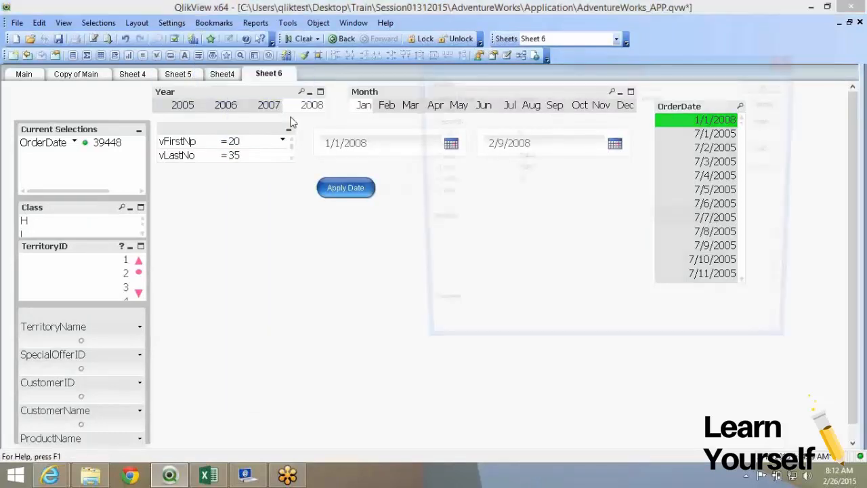
{"action": "left_click", "coordinate": [437, 132]}
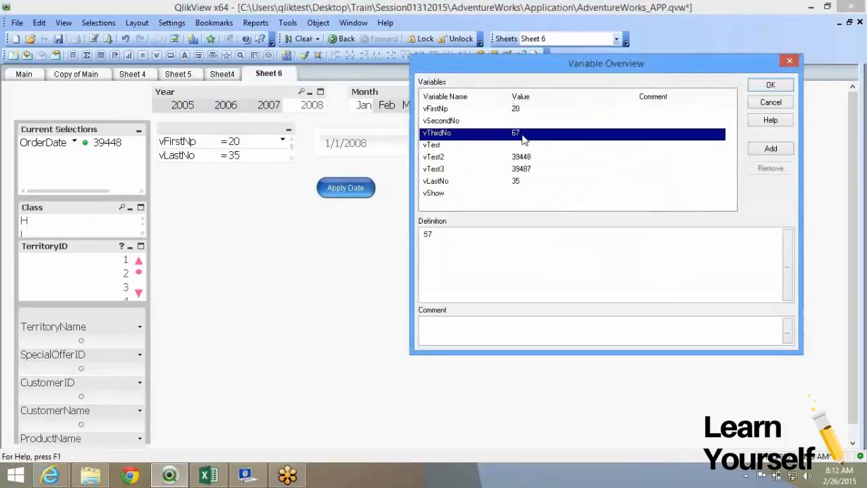
{"action": "left_click", "coordinate": [769, 105]}
Review the variable assigned in the Apply Date button's Set Variable action.
{"action": "right_click", "coordinate": [341, 187]}
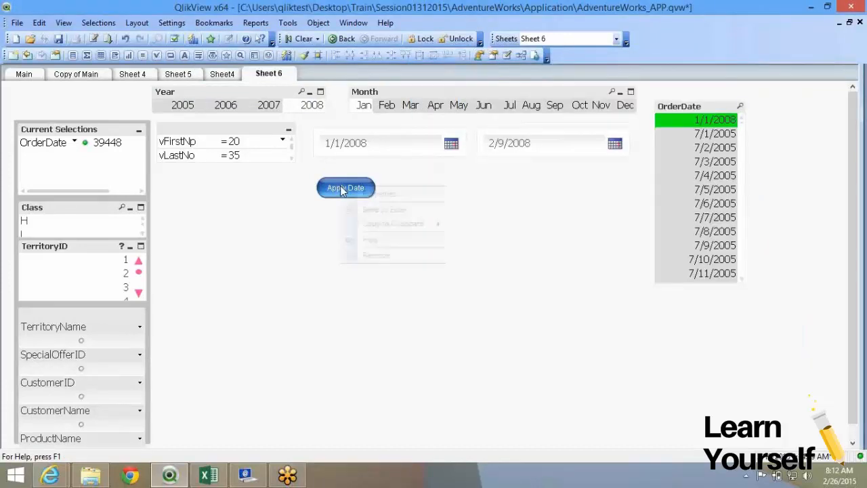
{"action": "left_click", "coordinate": [409, 191]}
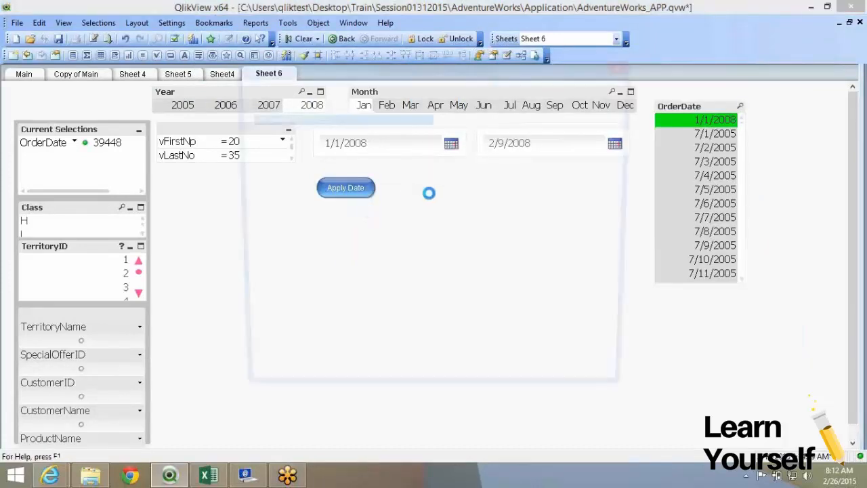
{"action": "double_click", "coordinate": [482, 118]}
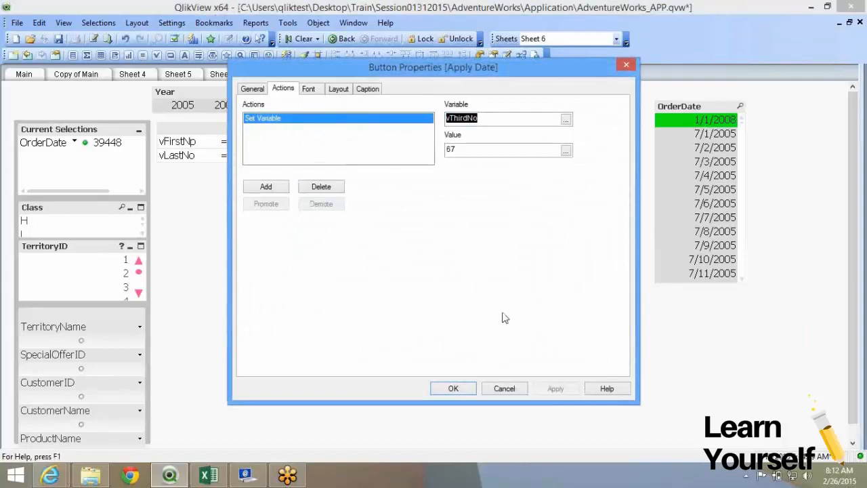
{"action": "left_click", "coordinate": [456, 388]}
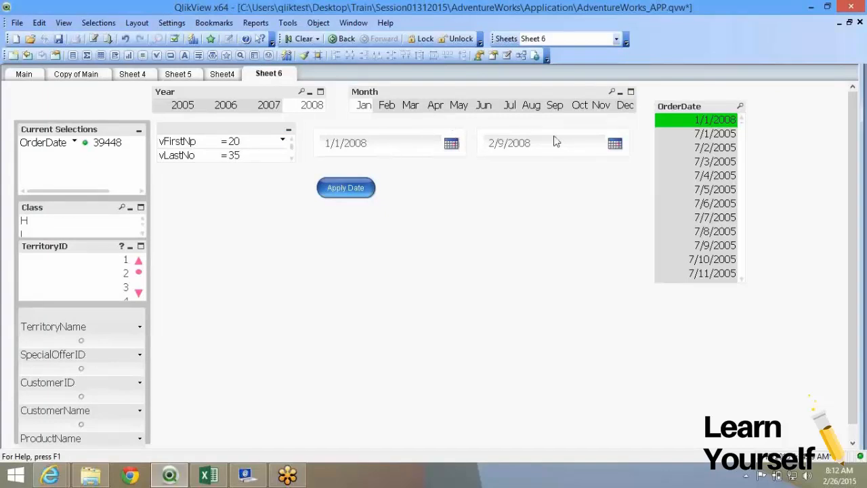
Clear the OrderDate selection and replace the Apply Date button's Set Variable action with Select in Field on the OrderDate field.
{"action": "left_click", "coordinate": [708, 123]}
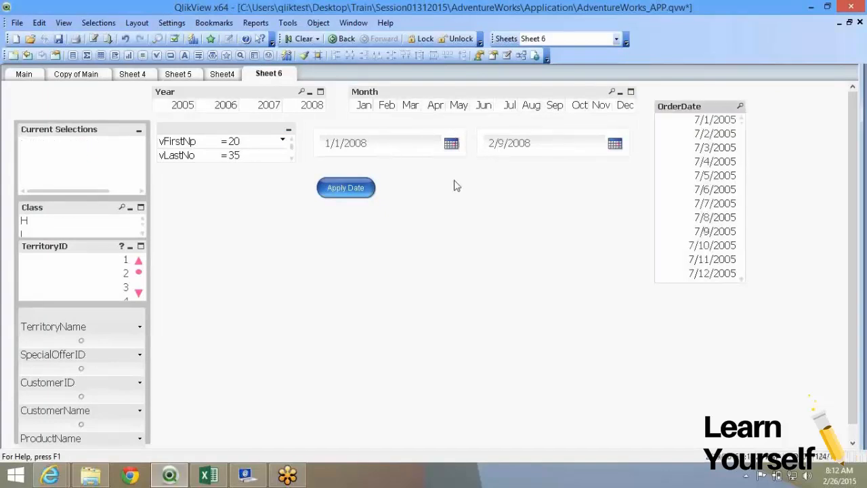
{"action": "right_click", "coordinate": [344, 190]}
{"action": "left_click", "coordinate": [366, 195]}
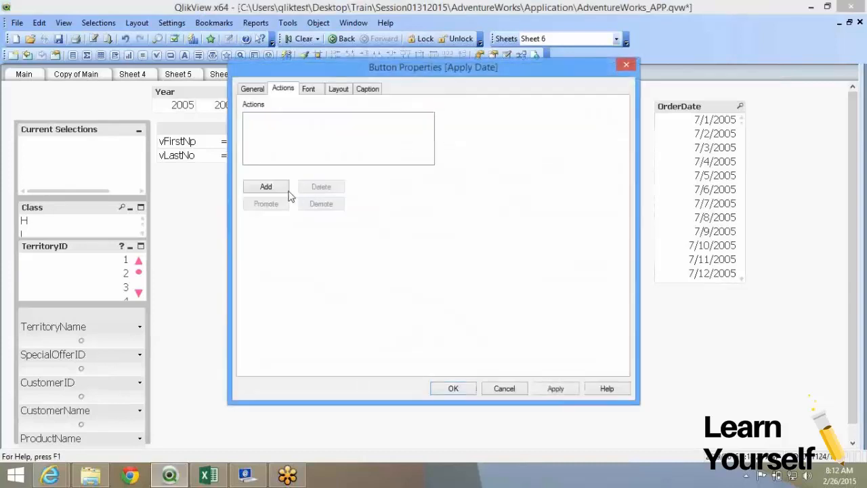
{"action": "left_click", "coordinate": [267, 188]}
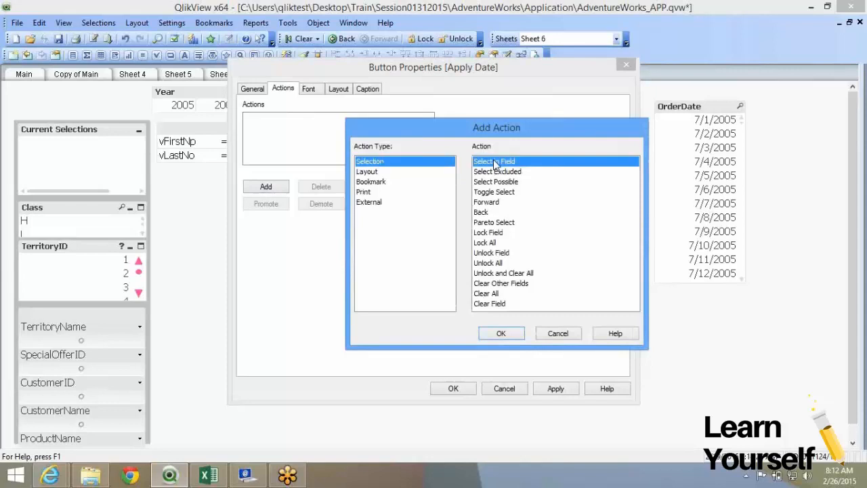
{"action": "left_click", "coordinate": [500, 333]}
{"action": "left_click", "coordinate": [454, 121]}
{"action": "type", "text": "=OrderDate"}
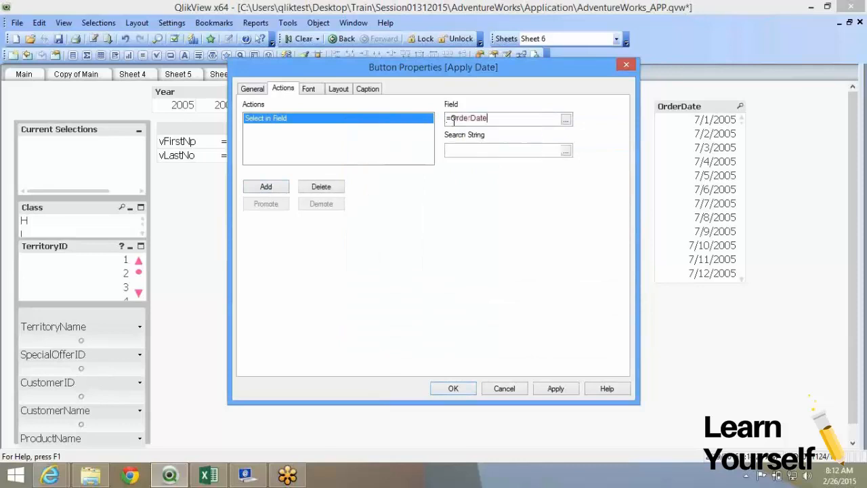
{"action": "key", "text": "BackSpace"}
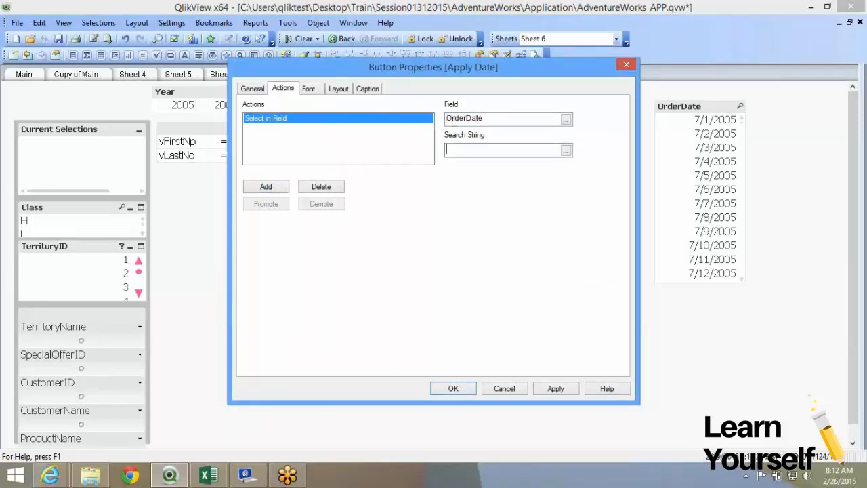
Set the Select in Field action's search string to =$(vTest2) and test the Apply Date button.
{"action": "type", "text": "=v"}
{"action": "key", "text": "BackSpace"}
{"action": "type", "text": "v"}
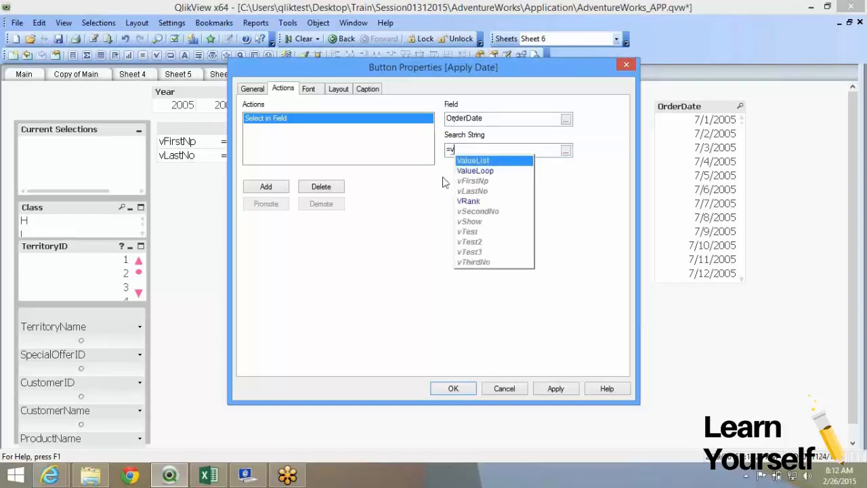
{"action": "type", "text": "Test"}
{"action": "key", "text": "Down"}
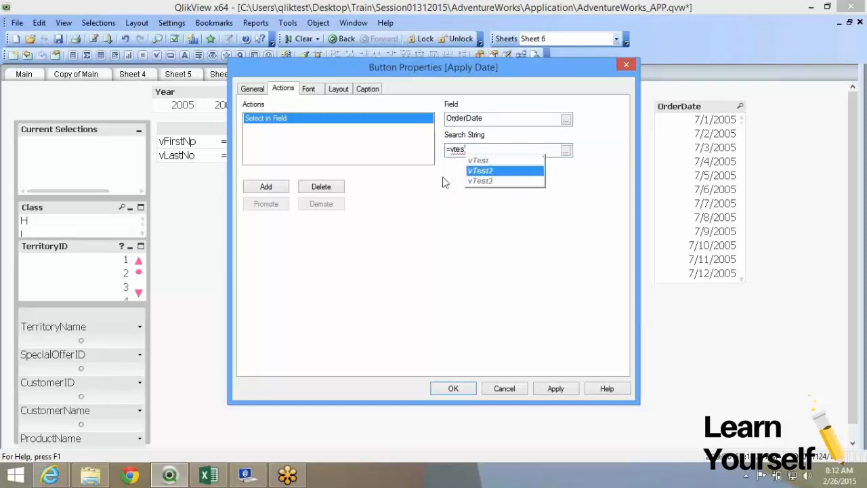
{"action": "key", "text": "Return"}
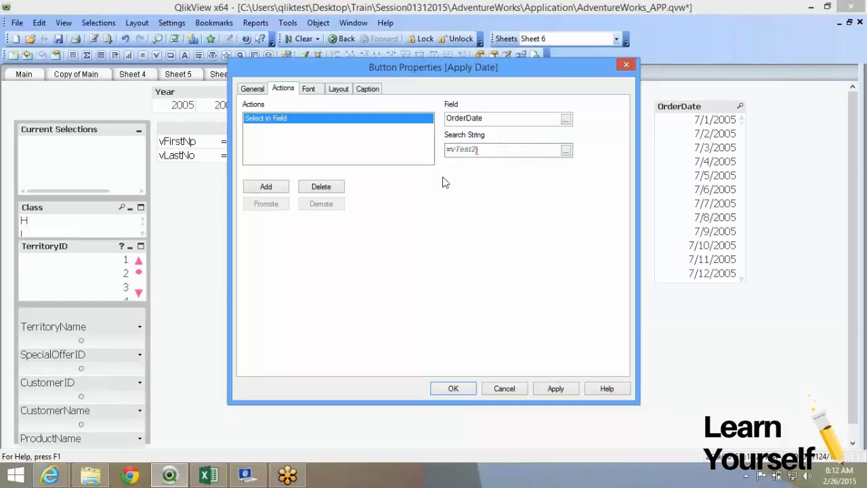
{"action": "type", "text": "("}
{"action": "type", "text": "$"}
{"action": "left_click", "coordinate": [562, 391]}
{"action": "left_click", "coordinate": [447, 391]}
{"action": "left_click", "coordinate": [346, 193]}
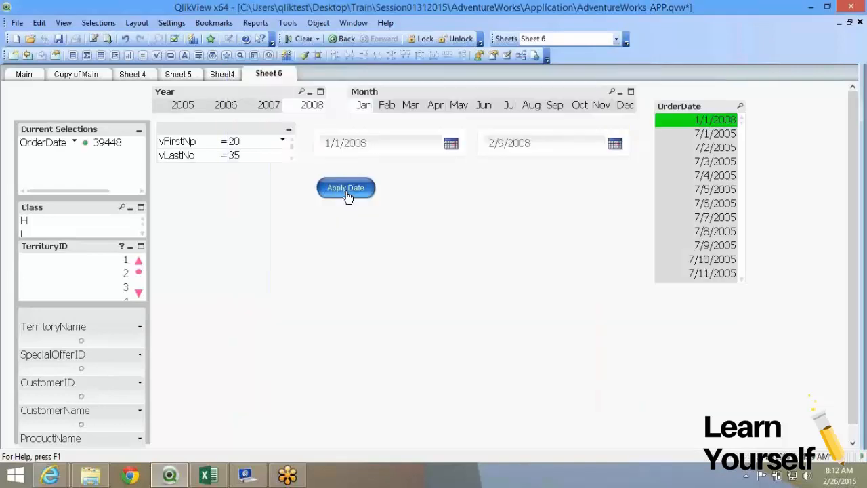
Extend the Apply Date button's search string to the range '>=$(vTest2)<=$(vTest3)' and test the button.
{"action": "right_click", "coordinate": [346, 193]}
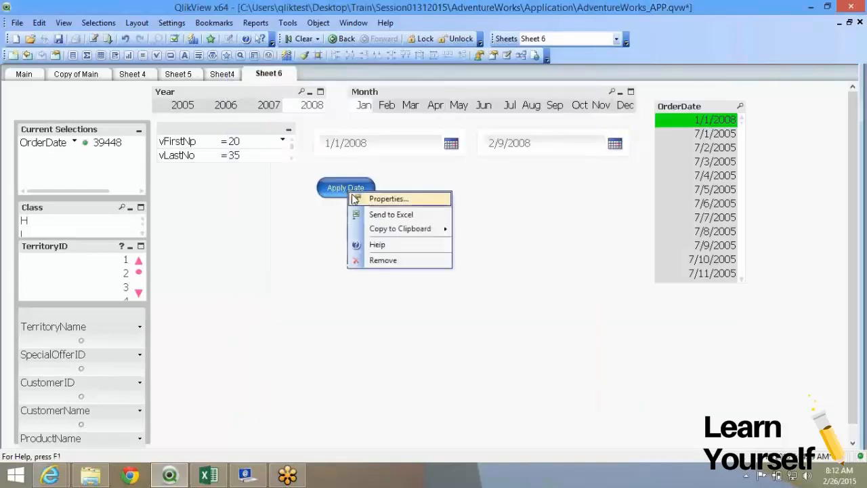
{"action": "left_click", "coordinate": [386, 196]}
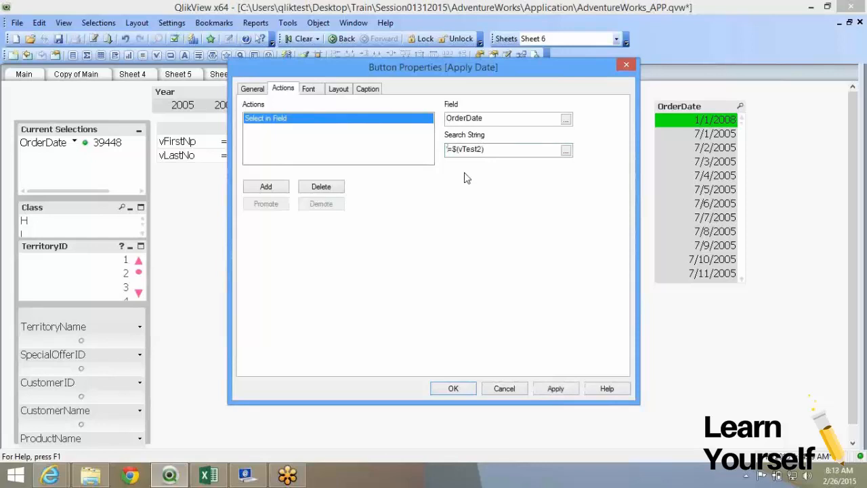
{"action": "type", "text": ">"}
{"action": "left_click_drag", "start_coordinate": [502, 149], "coordinate": [447, 147]}
{"action": "key", "text": "ctrl+c"}
{"action": "left_click", "coordinate": [495, 150]}
{"action": "key", "text": "ctrl+v"}
{"action": "left_click_drag", "start_coordinate": [498, 149], "coordinate": [493, 149]}
{"action": "key", "text": "BackSpace"}
{"action": "type", "text": "<"}
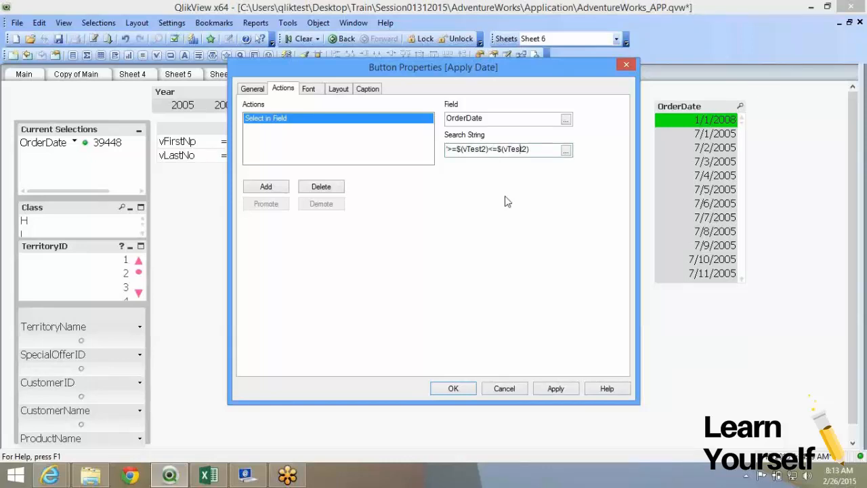
{"action": "type", "text": "3"}
{"action": "left_click", "coordinate": [552, 388]}
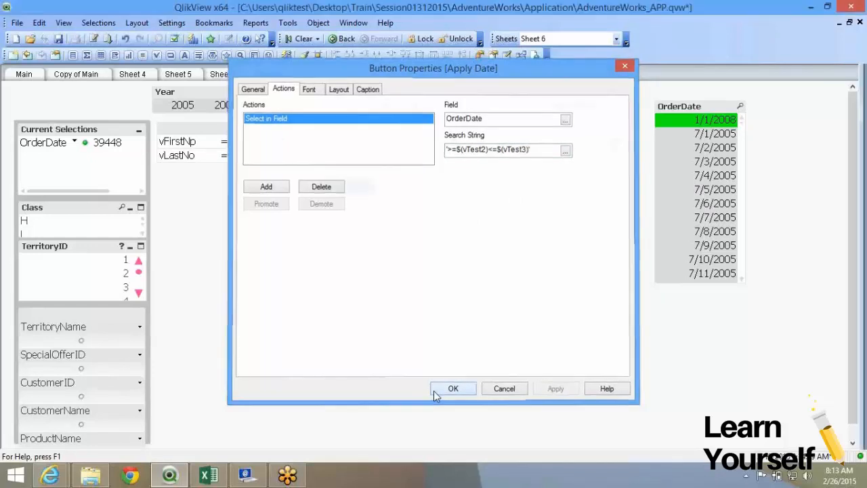
{"action": "left_click", "coordinate": [452, 388]}
{"action": "left_click", "coordinate": [347, 192]}
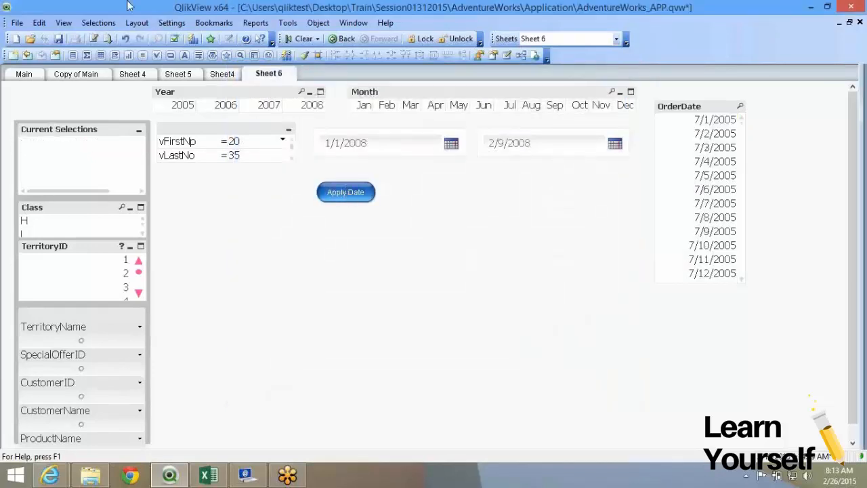
Check the vTest2 and vTest3 variables in the variable overview.
{"action": "left_click", "coordinate": [172, 22]}
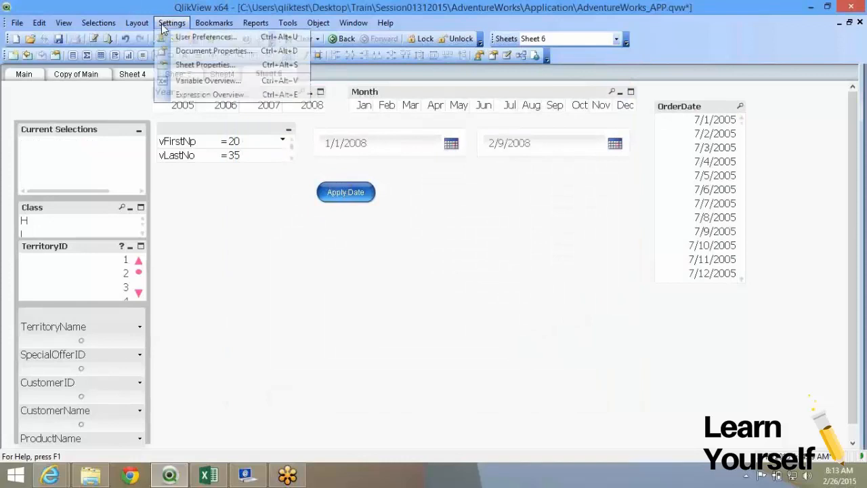
{"action": "left_click", "coordinate": [203, 79]}
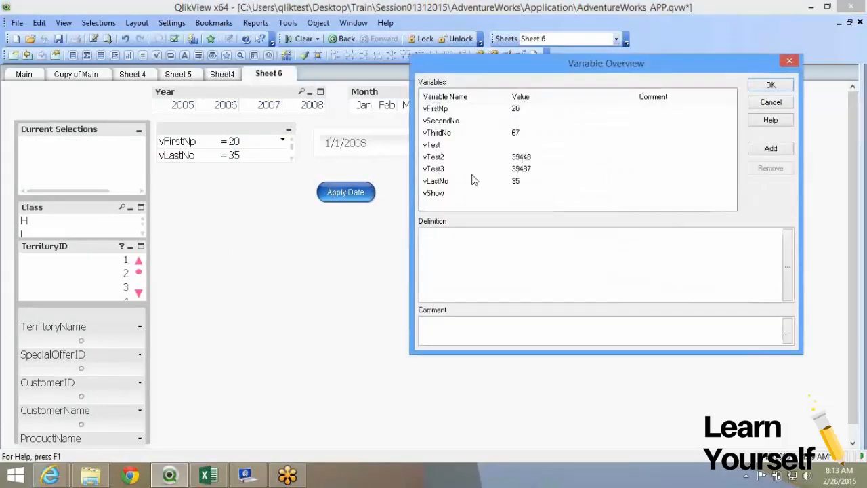
{"action": "left_click", "coordinate": [468, 169]}
{"action": "left_click", "coordinate": [769, 103]}
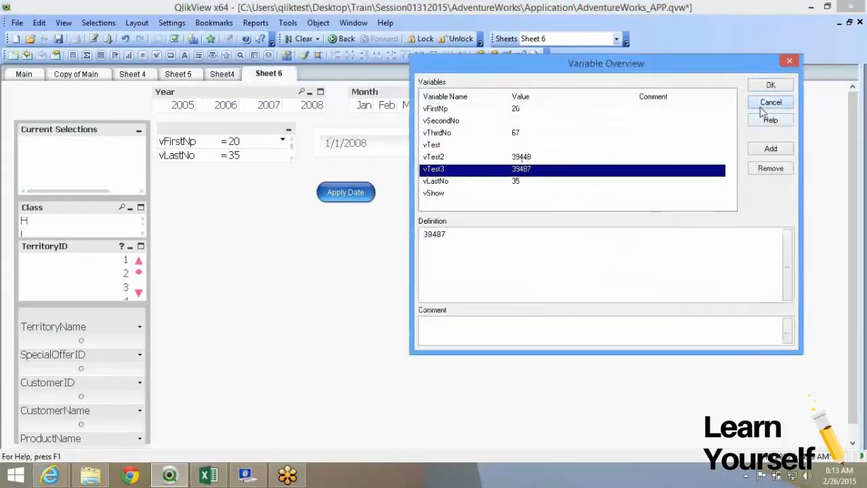
Turn the Apply Date button's search string into the expression ='>=$(vTest2)<=$(vTest3)' and run the button.
{"action": "right_click", "coordinate": [347, 195]}
{"action": "left_click", "coordinate": [379, 201]}
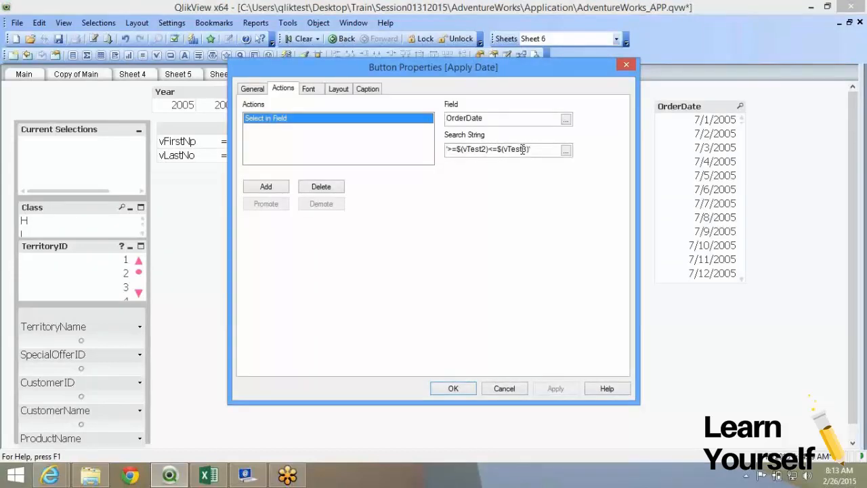
{"action": "left_click", "coordinate": [446, 147]}
{"action": "type", "text": "="}
{"action": "left_click", "coordinate": [556, 394]}
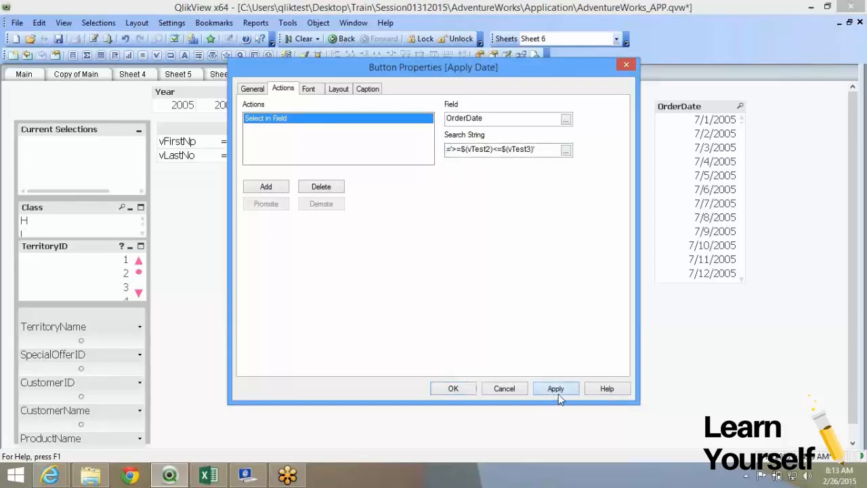
{"action": "left_click", "coordinate": [470, 394]}
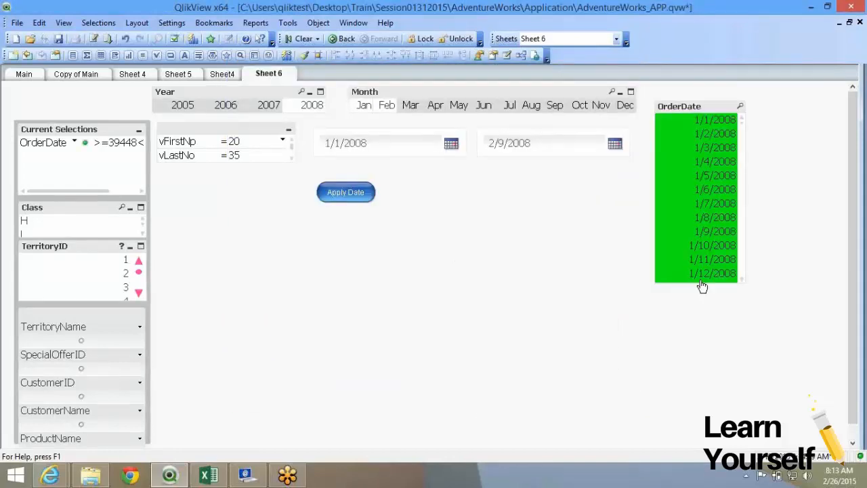
Lengthen the OrderDate list box and widen the Current Selections box to show the full date range.
{"action": "left_click_drag", "start_coordinate": [702, 282], "coordinate": [702, 429]}
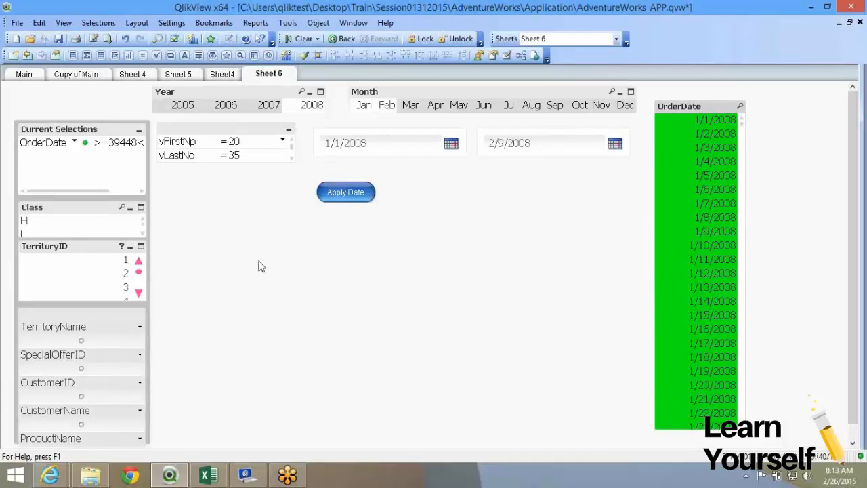
{"action": "left_click_drag", "start_coordinate": [144, 157], "coordinate": [198, 157]}
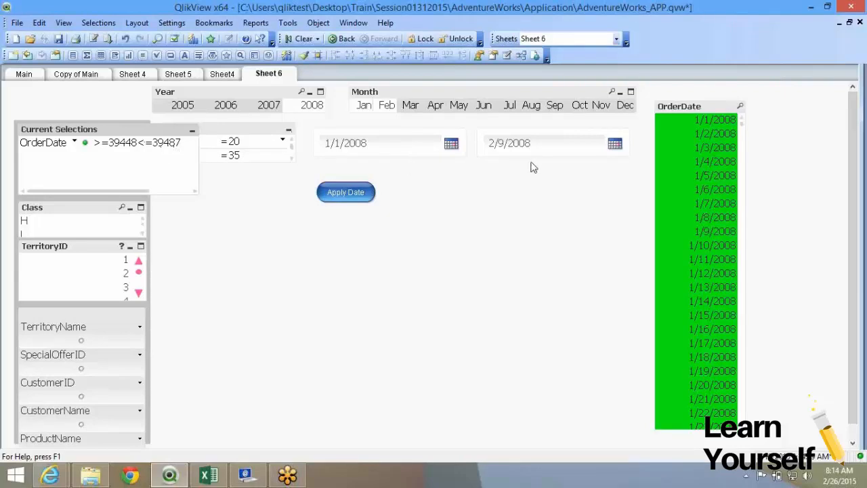
Set the calendar end date to 1/17/2008, apply it to OrderDate, and narrow the Current Selections box.
{"action": "left_click", "coordinate": [614, 143]}
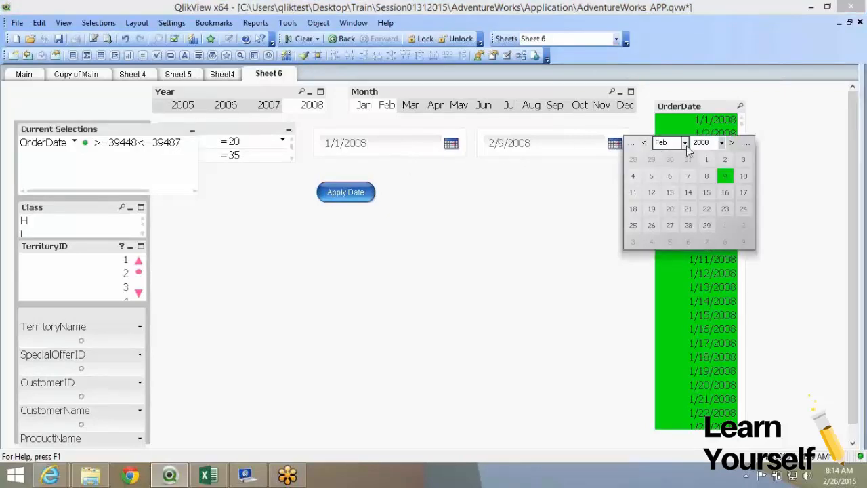
{"action": "left_click", "coordinate": [685, 143]}
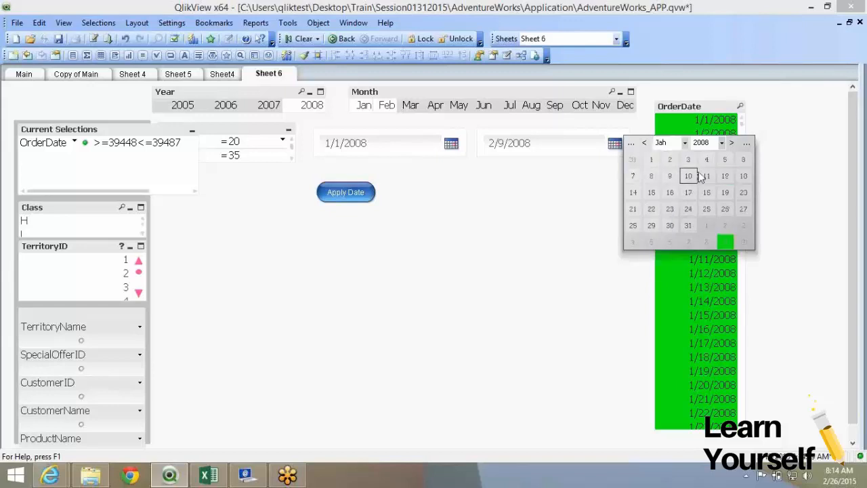
{"action": "left_click", "coordinate": [688, 193]}
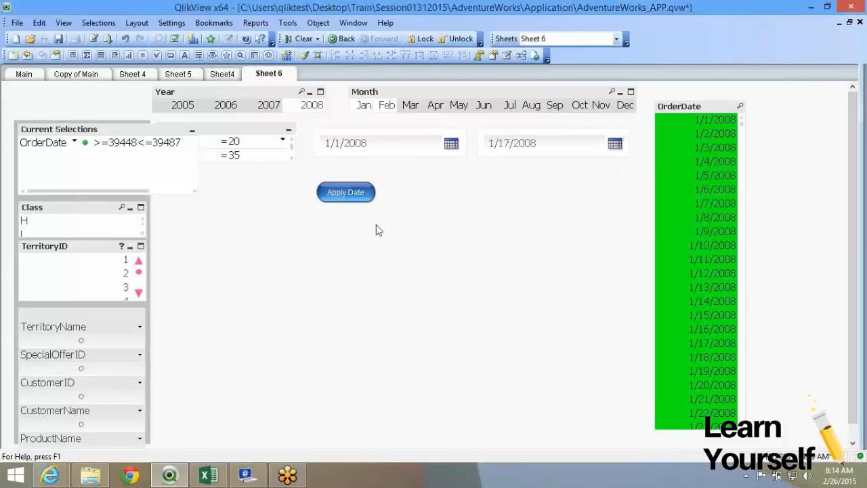
{"action": "left_click", "coordinate": [342, 196]}
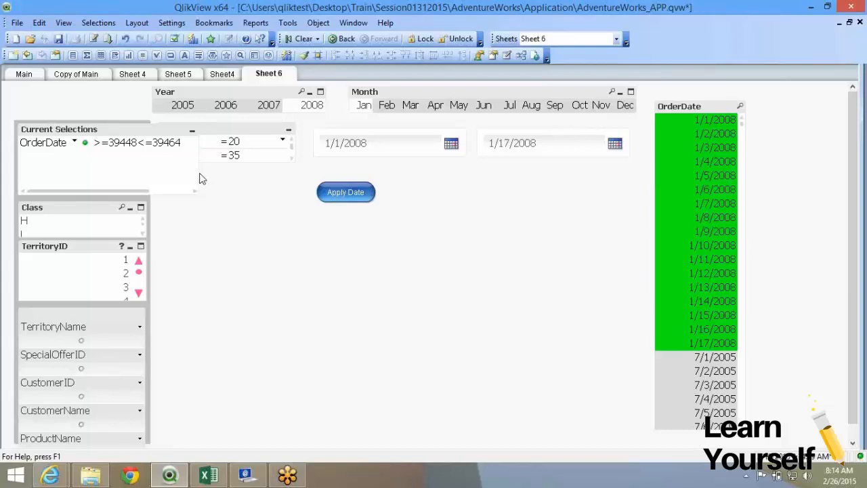
{"action": "left_click_drag", "start_coordinate": [196, 181], "coordinate": [146, 180]}
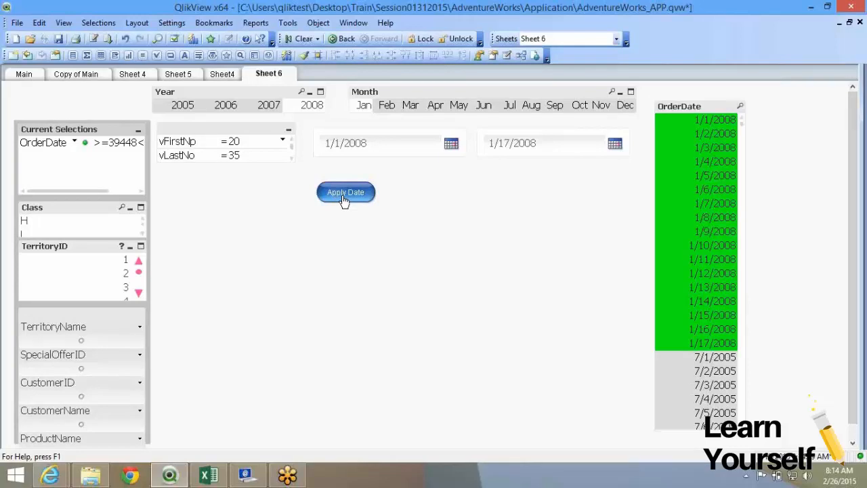
Move the Apply Date button up beneath the start date and use it to apply an end date of 1/19/2008.
{"action": "left_click", "coordinate": [615, 144]}
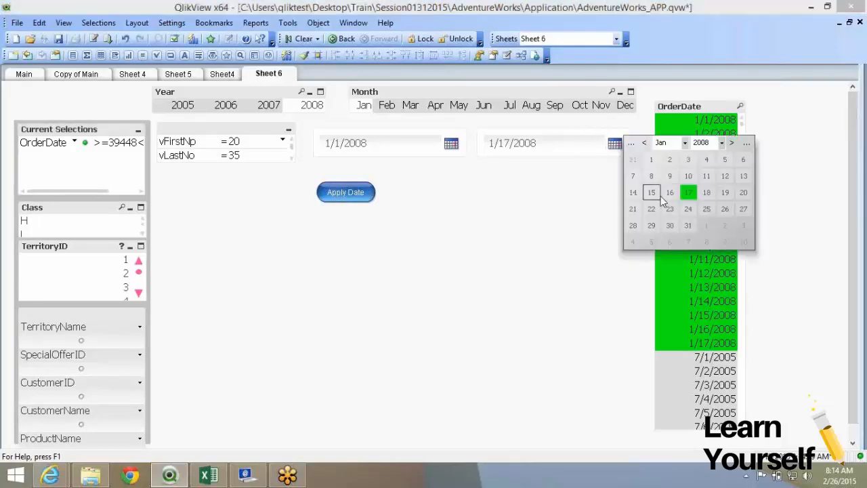
{"action": "left_click", "coordinate": [724, 194]}
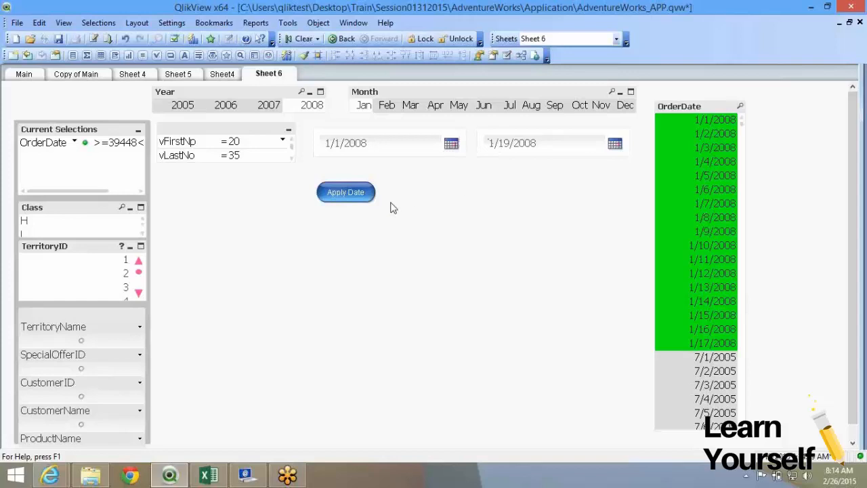
{"action": "left_click_drag", "start_coordinate": [373, 200], "coordinate": [379, 164]}
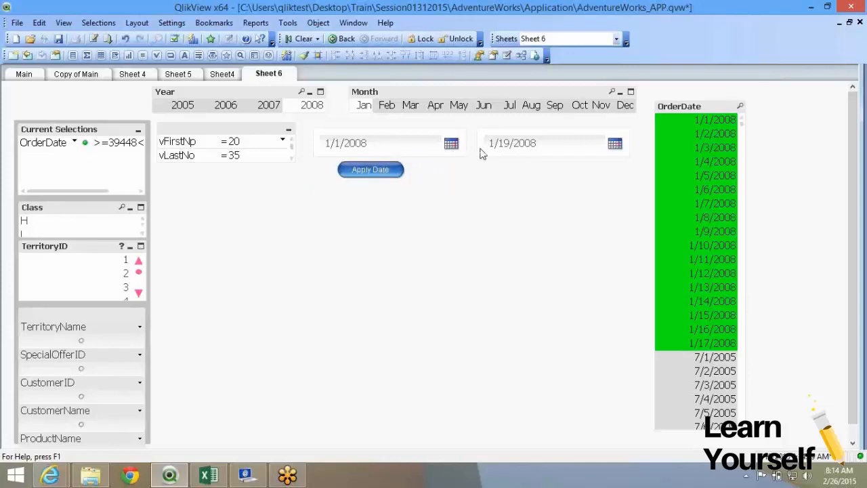
{"action": "left_click", "coordinate": [383, 173]}
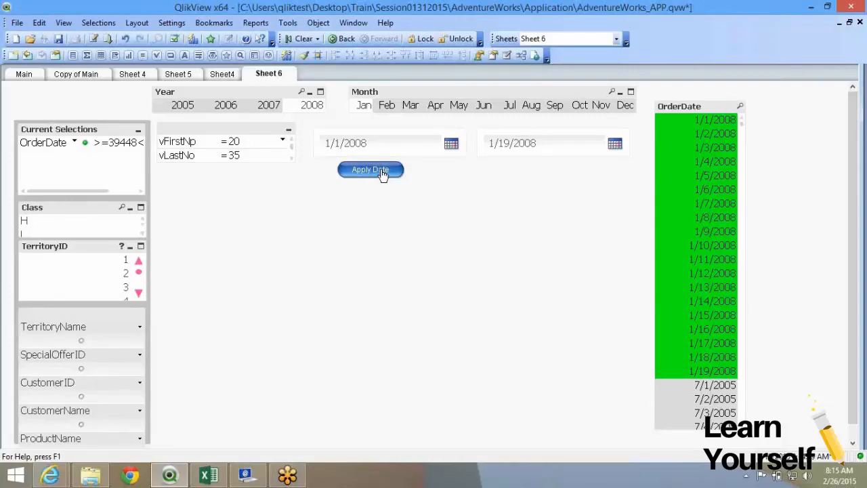
Review the variable range expression in the search string of the Apply Date button's Select in Field action.
{"action": "right_click", "coordinate": [383, 174]}
{"action": "left_click", "coordinate": [424, 176]}
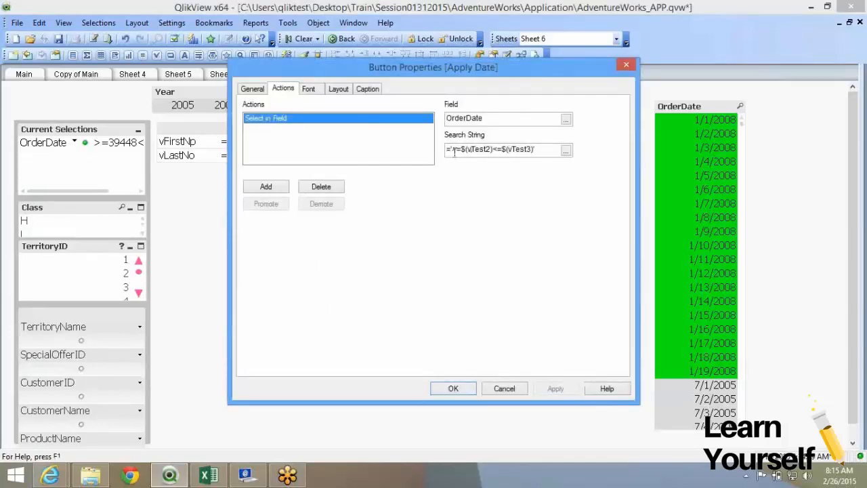
{"action": "left_click_drag", "start_coordinate": [454, 152], "coordinate": [486, 149]}
{"action": "left_click", "coordinate": [463, 152]}
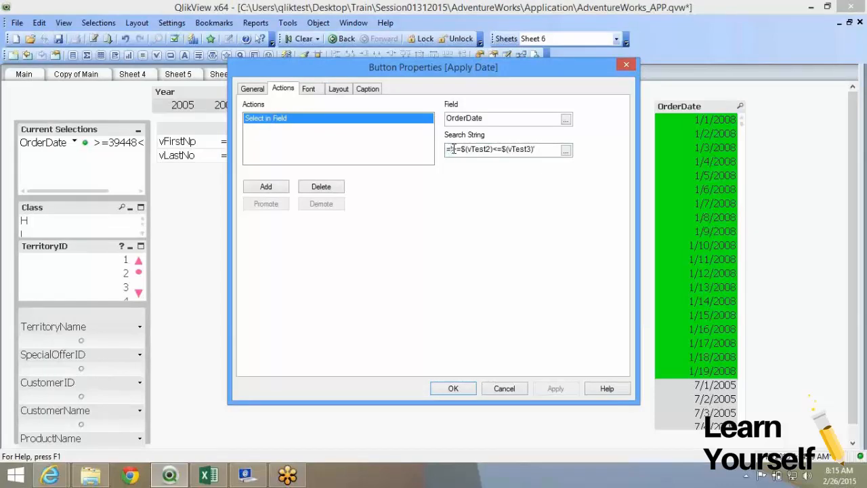
{"action": "left_click_drag", "start_coordinate": [452, 149], "coordinate": [516, 150]}
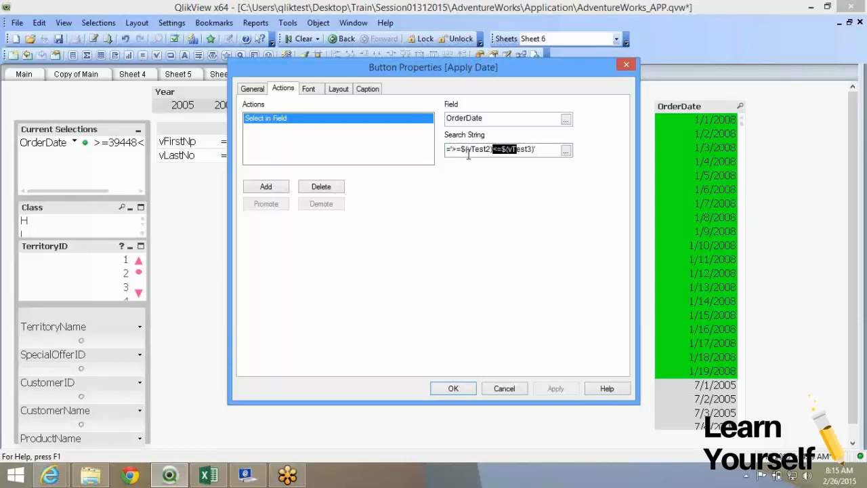
{"action": "left_click_drag", "start_coordinate": [462, 149], "coordinate": [494, 153]}
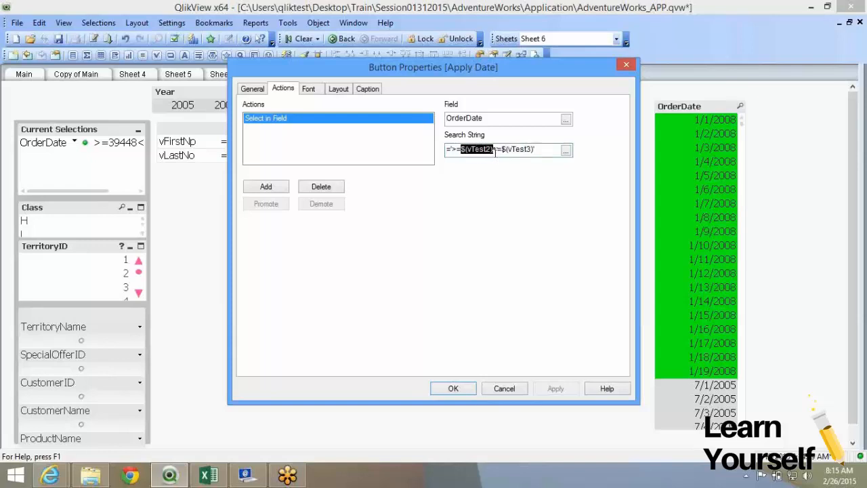
{"action": "left_click", "coordinate": [494, 150]}
{"action": "left_click", "coordinate": [431, 392]}
Select 1/5/2008 through 1/8/2008 in OrderDate, and reapply the calendar range with the Apply Date button.
{"action": "left_click", "coordinate": [677, 178]}
{"action": "left_click_drag", "start_coordinate": [678, 185], "coordinate": [677, 220]}
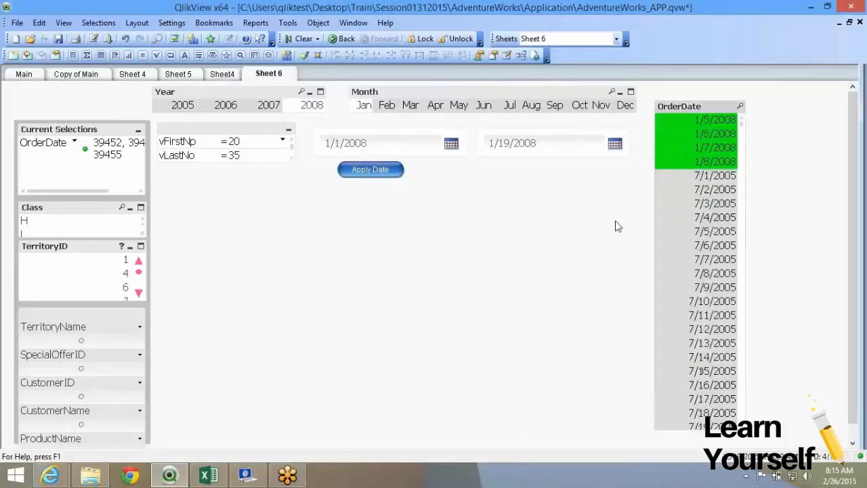
{"action": "left_click", "coordinate": [393, 175]}
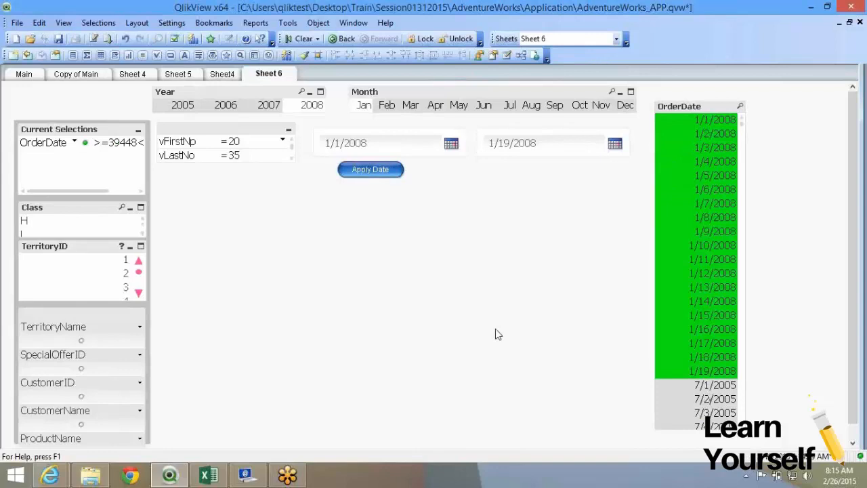
Check the action settings in the Apply Date button's properties.
{"action": "right_click", "coordinate": [371, 173]}
{"action": "left_click", "coordinate": [400, 180]}
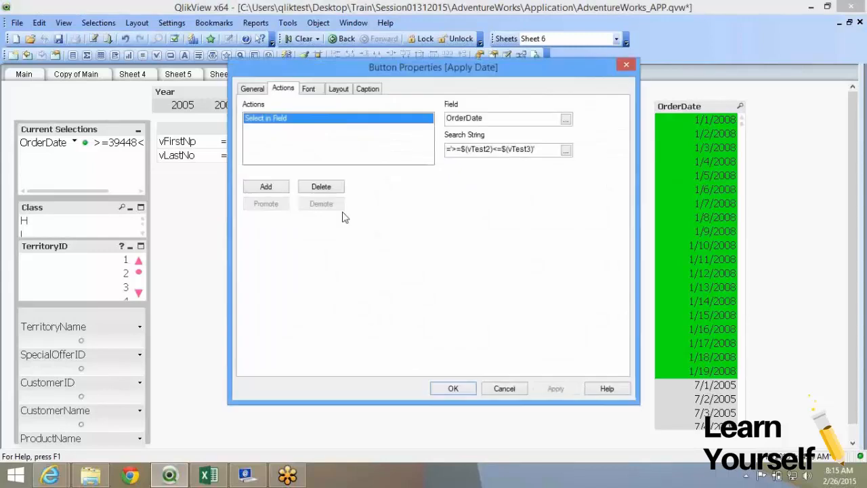
{"action": "left_click", "coordinate": [452, 393]}
Open the event trigger settings in the properties of Sheet 6.
{"action": "right_click", "coordinate": [275, 272]}
{"action": "left_click", "coordinate": [282, 278]}
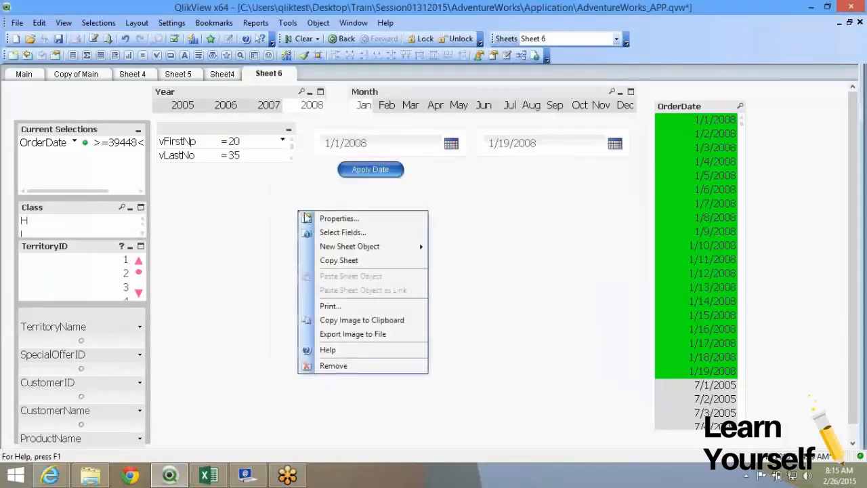
{"action": "left_click", "coordinate": [318, 218]}
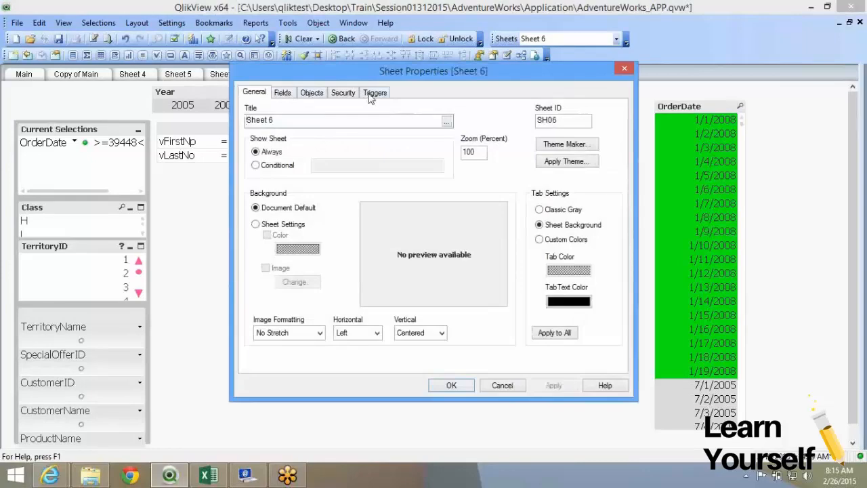
{"action": "left_click", "coordinate": [374, 93]}
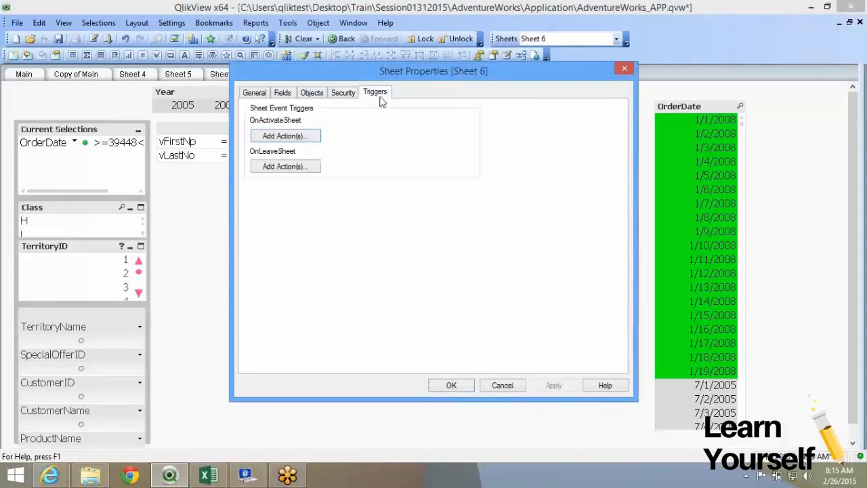
Examine the Selection, Layout, Bookmark and External action types available for the OnActivateSheet trigger without adding an action.
{"action": "left_click", "coordinate": [286, 136]}
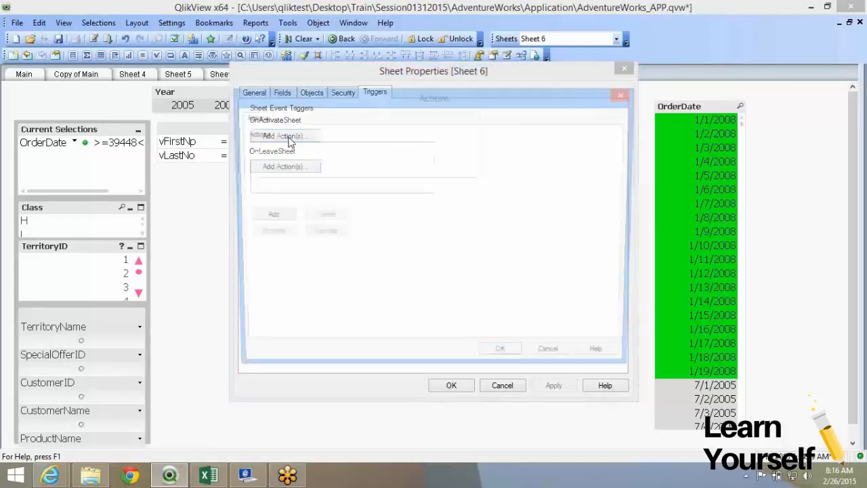
{"action": "left_click", "coordinate": [273, 217]}
{"action": "left_click", "coordinate": [367, 171]}
{"action": "left_click", "coordinate": [371, 181]}
{"action": "left_click", "coordinate": [369, 202]}
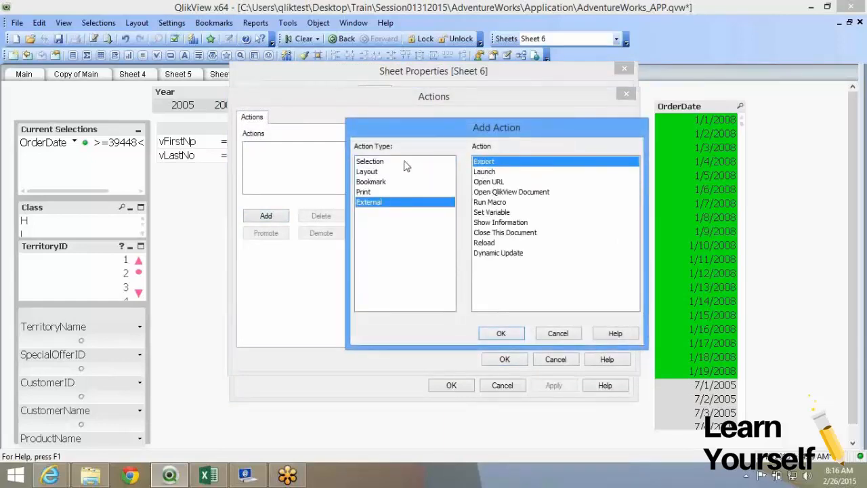
{"action": "left_click", "coordinate": [370, 161]}
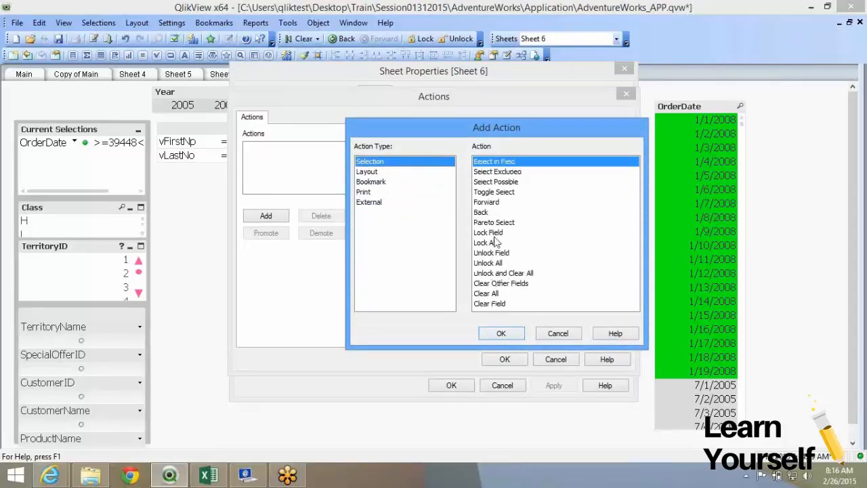
{"action": "left_click", "coordinate": [501, 335]}
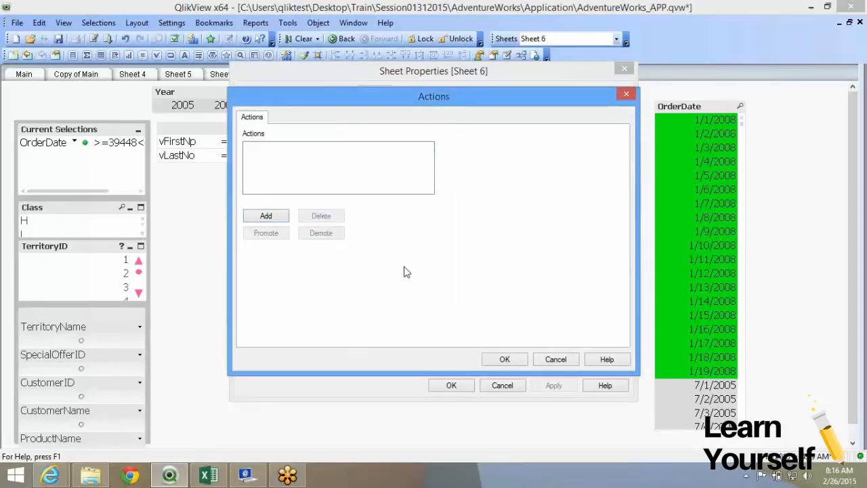
{"action": "left_click", "coordinate": [516, 359]}
Check the OnLeaveSheet trigger's action list and close the sheet properties.
{"action": "left_click", "coordinate": [298, 166]}
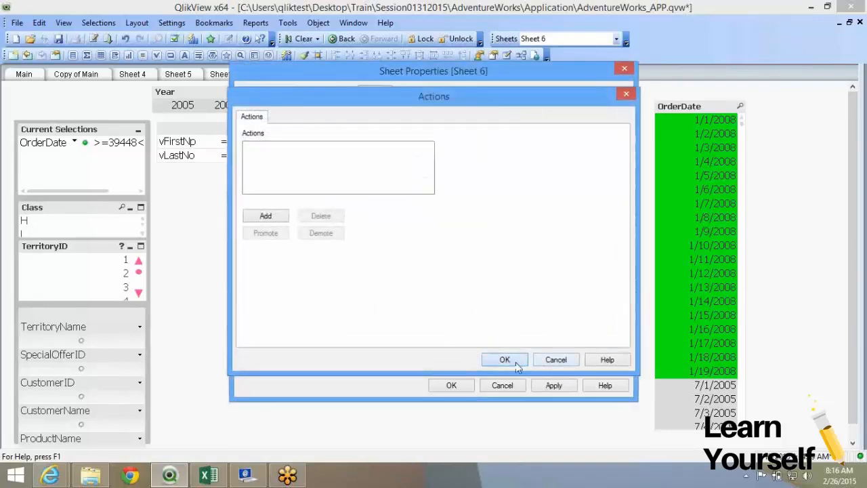
{"action": "left_click", "coordinate": [514, 359]}
{"action": "left_click", "coordinate": [450, 386]}
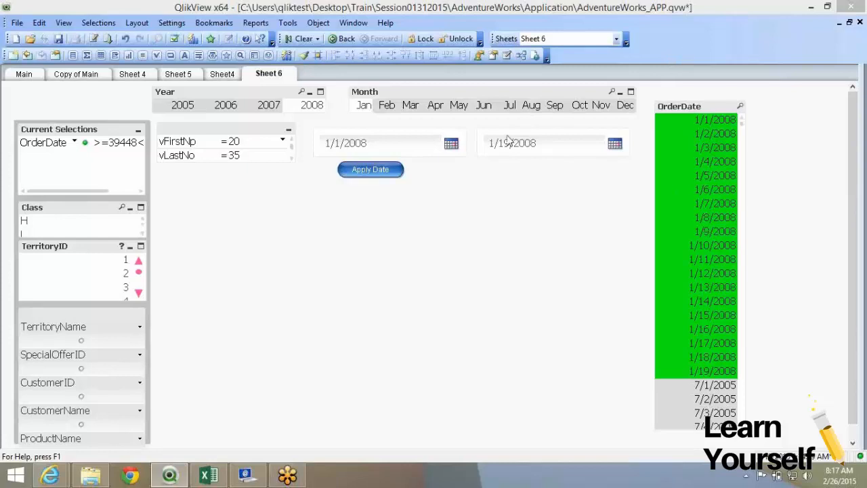
Run the Apply Date button again and review its OrderDate search string.
{"action": "left_click", "coordinate": [389, 171]}
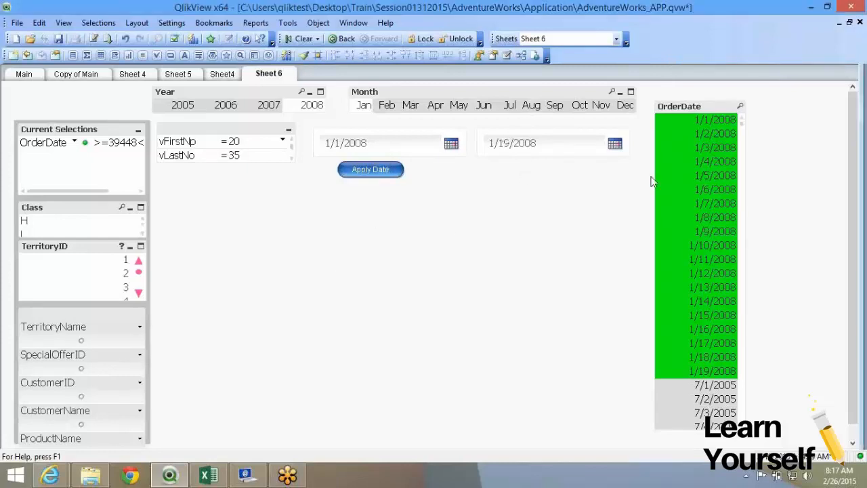
{"action": "right_click", "coordinate": [392, 170]}
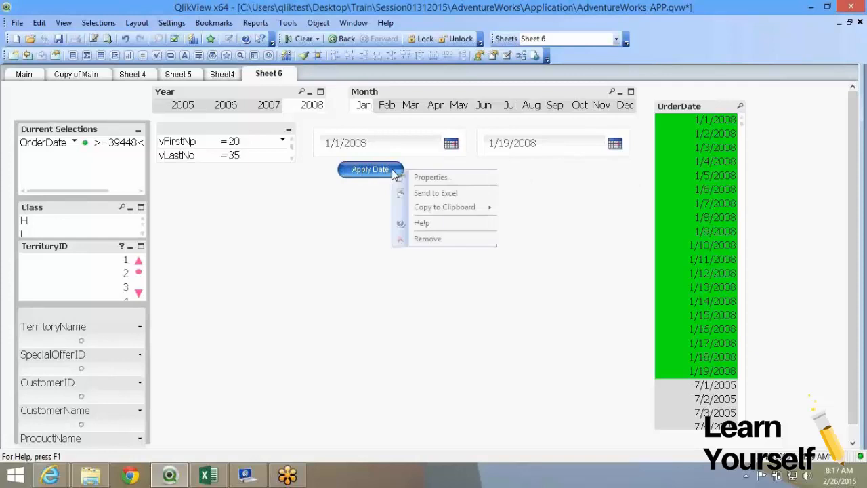
{"action": "left_click", "coordinate": [410, 179]}
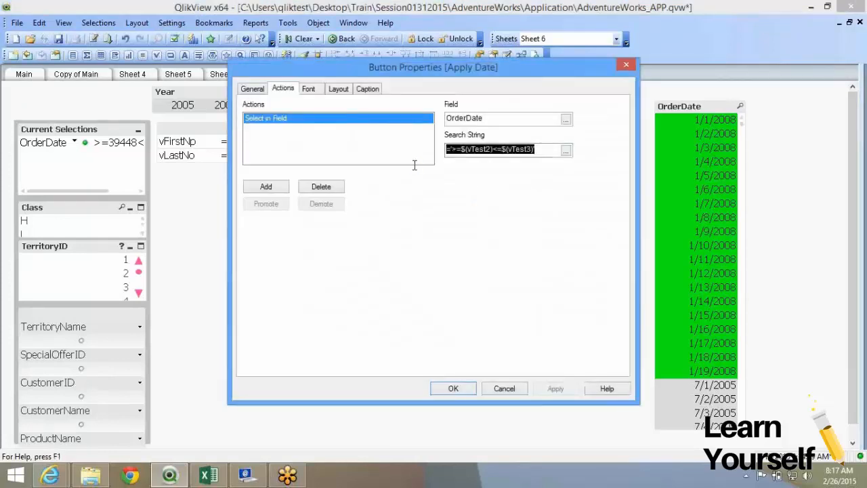
{"action": "left_click", "coordinate": [454, 388]}
Clear the OrderDate selection and set the calendar dates to 1/3/2008 for the start and 1/18/2008 for the end.
{"action": "left_click", "coordinate": [690, 147]}
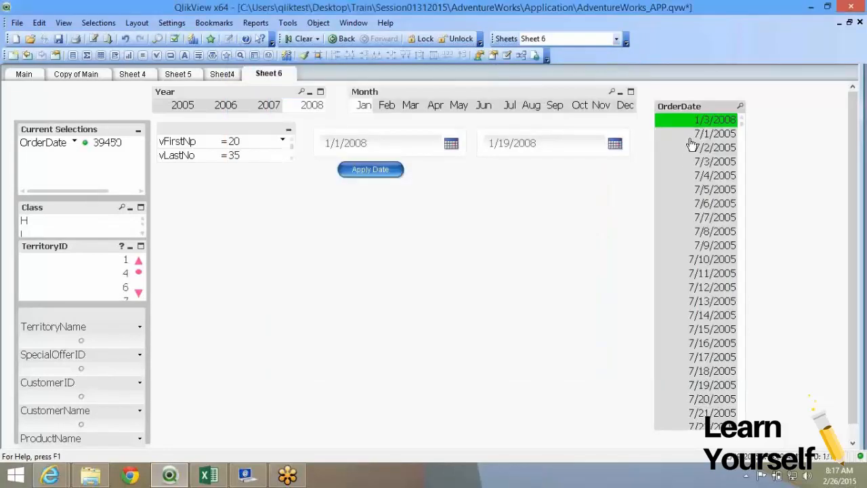
{"action": "left_click", "coordinate": [692, 126]}
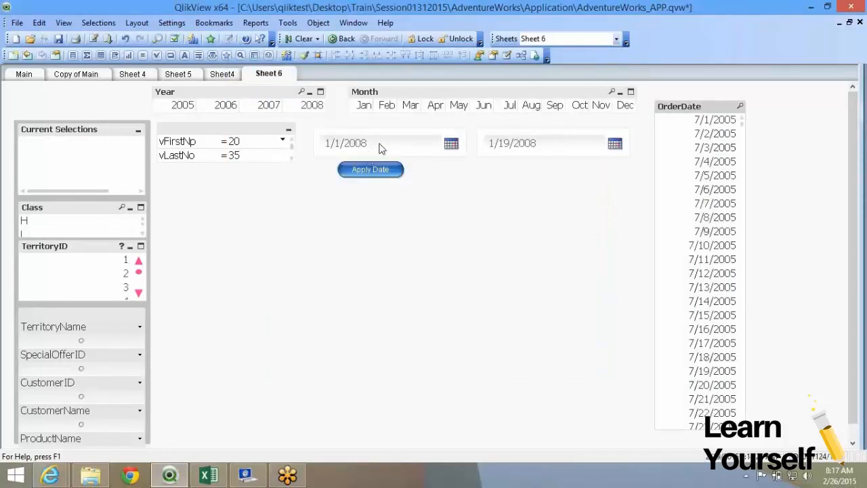
{"action": "left_click", "coordinate": [614, 143]}
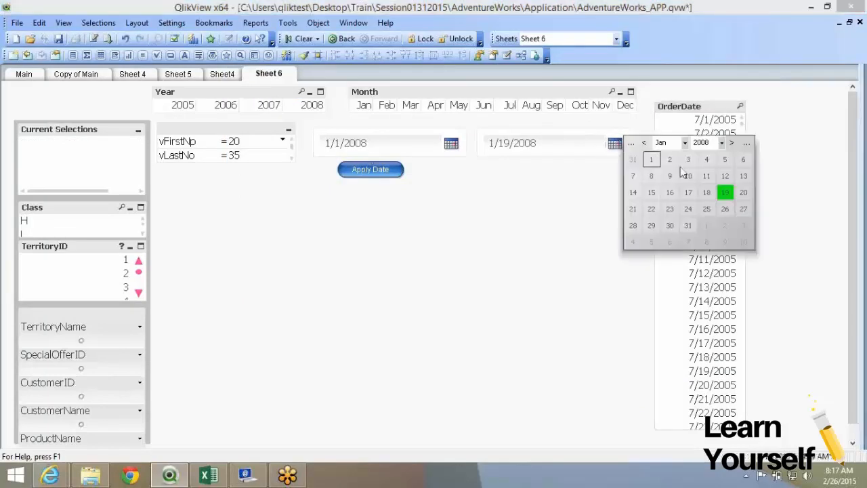
{"action": "left_click", "coordinate": [706, 193]}
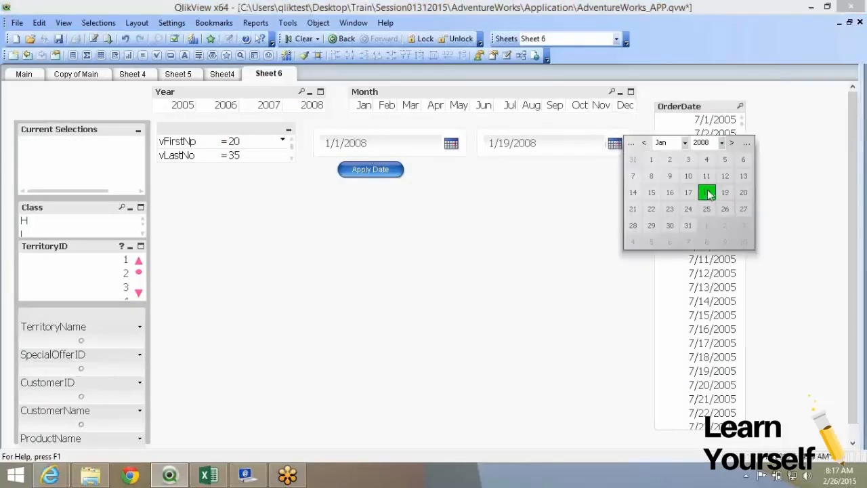
{"action": "left_click", "coordinate": [449, 148]}
{"action": "left_click", "coordinate": [525, 161]}
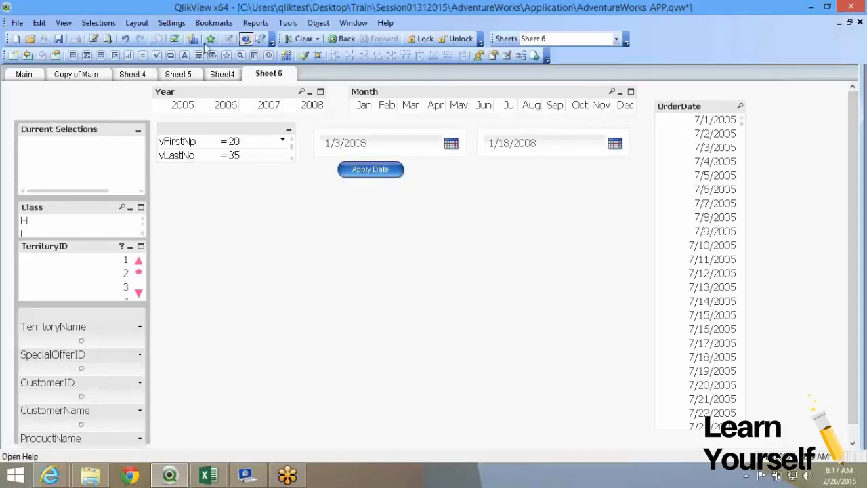
Open the document's trigger settings and view the actions available for the OnAnySelect event without adding one.
{"action": "left_click", "coordinate": [169, 24]}
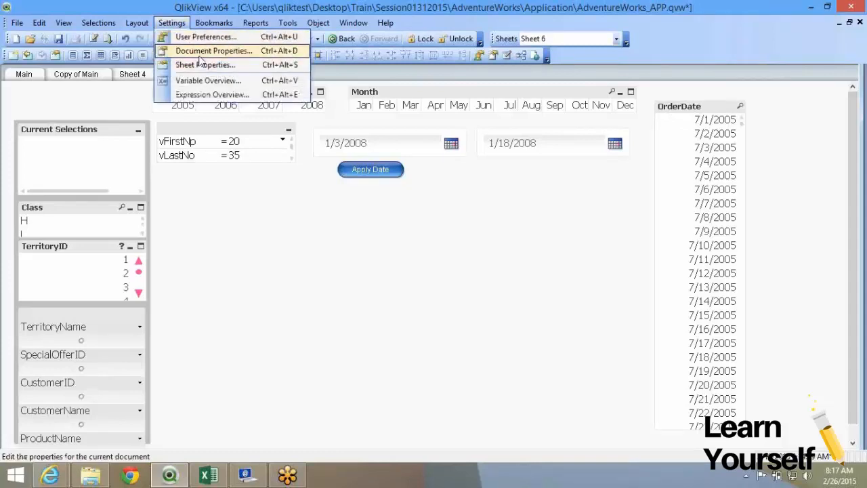
{"action": "left_click", "coordinate": [201, 55]}
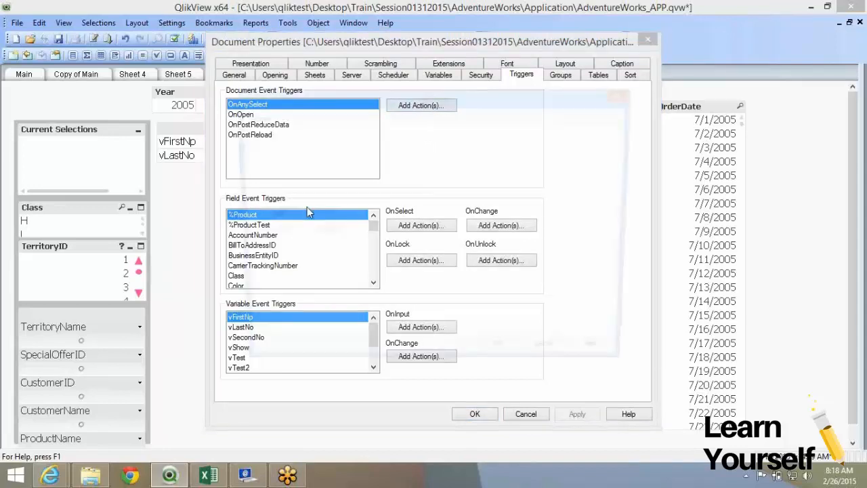
{"action": "left_click", "coordinate": [404, 108]}
{"action": "left_click", "coordinate": [267, 217]}
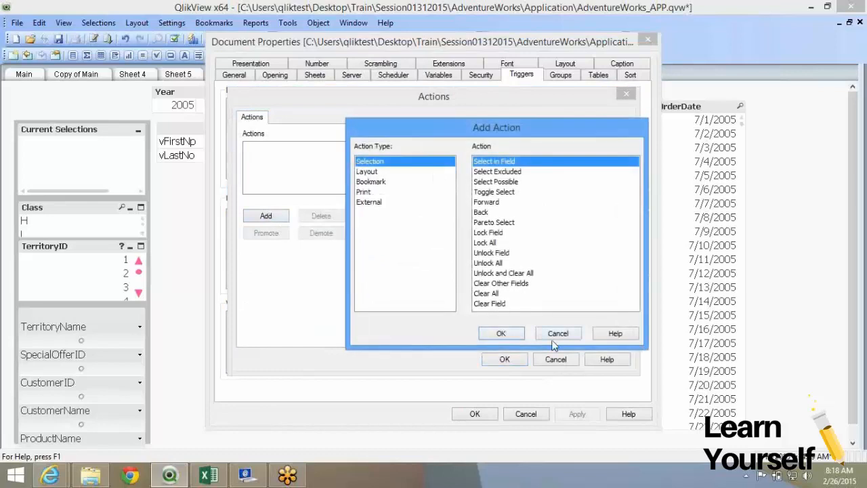
{"action": "left_click", "coordinate": [552, 338]}
{"action": "left_click", "coordinate": [553, 359]}
Check the OnOpen event's action list and look through the OnPostReduceData and OnPostReload document events.
{"action": "left_click", "coordinate": [254, 115]}
{"action": "left_click", "coordinate": [408, 108]}
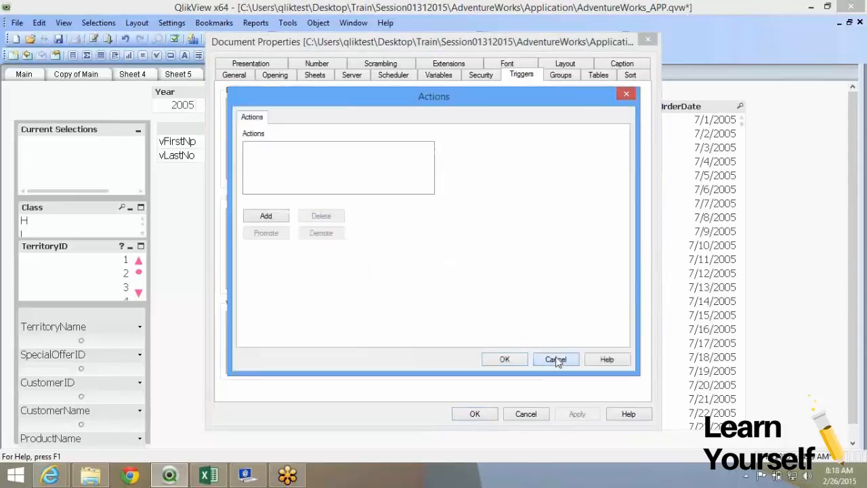
{"action": "left_click", "coordinate": [555, 357]}
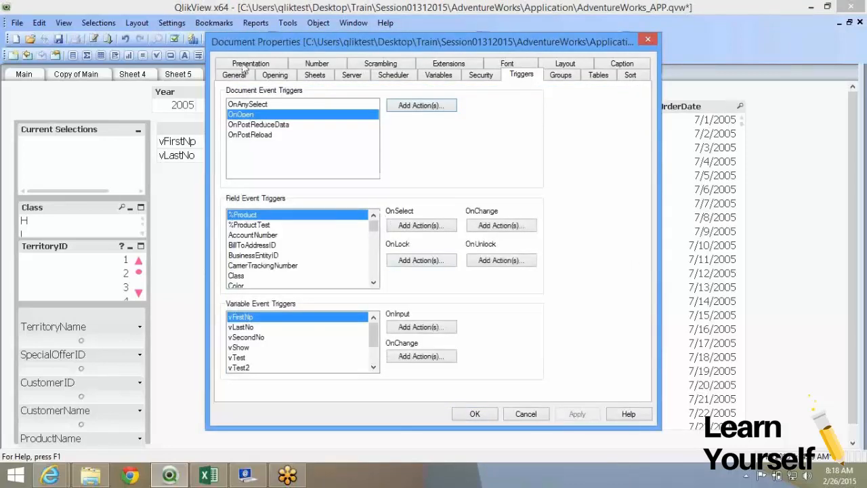
{"action": "left_click", "coordinate": [278, 128]}
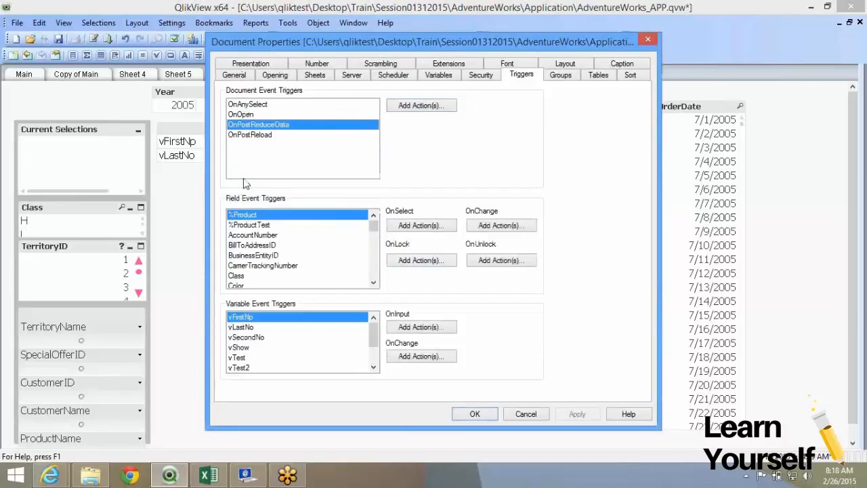
{"action": "left_click", "coordinate": [269, 138]}
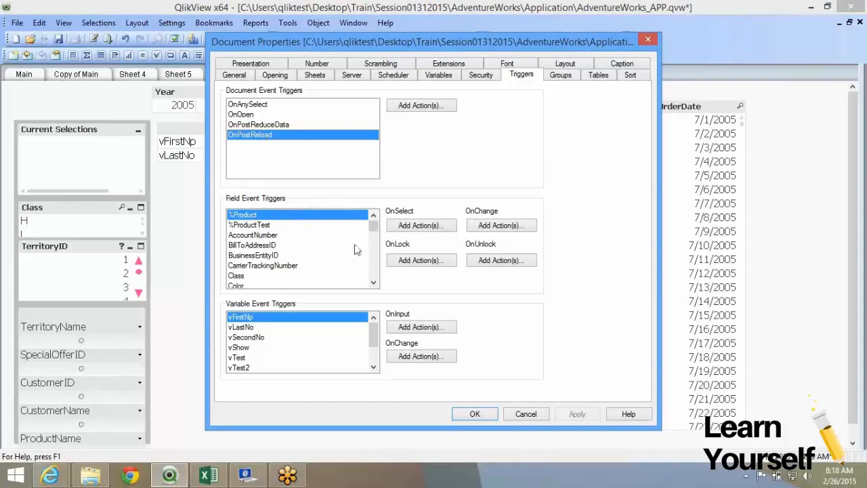
Browse the fields listed under Field Event Triggers and select CustomerID.
{"action": "mouse_move", "coordinate": [376, 234]}
{"action": "left_mouse_down"}
{"action": "mouse_move", "coordinate": [376, 277]}
{"action": "mouse_move", "coordinate": [361, 231]}
{"action": "left_mouse_up"}
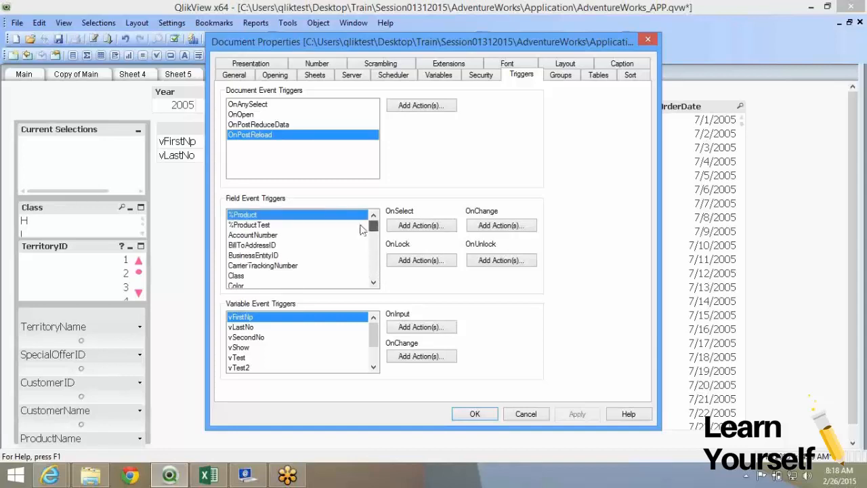
{"action": "left_click", "coordinate": [257, 237]}
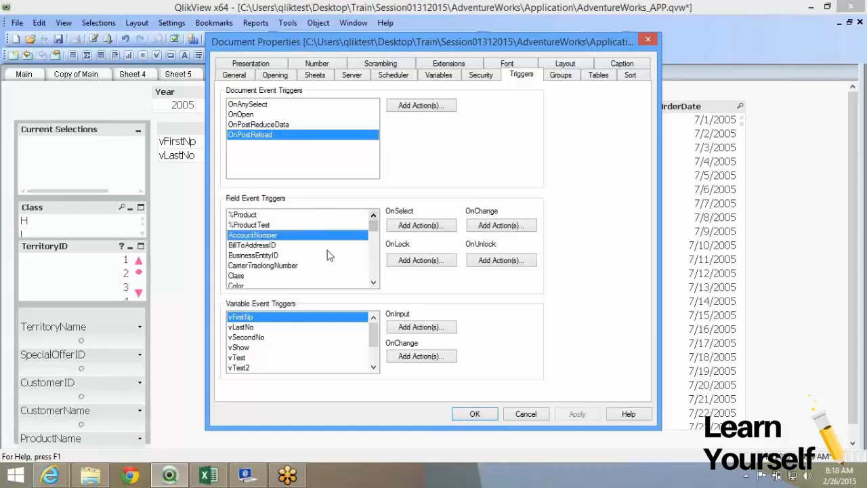
{"action": "left_click", "coordinate": [375, 285]}
{"action": "left_click", "coordinate": [374, 285]}
{"action": "left_click", "coordinate": [375, 285]}
{"action": "left_click", "coordinate": [374, 285]}
{"action": "left_click", "coordinate": [375, 285]}
{"action": "left_click", "coordinate": [375, 285]}
{"action": "left_click", "coordinate": [376, 285]}
{"action": "left_click", "coordinate": [375, 286]}
{"action": "left_click", "coordinate": [374, 285]}
{"action": "left_click", "coordinate": [375, 285]}
{"action": "left_click", "coordinate": [374, 286]}
{"action": "left_click", "coordinate": [374, 285]}
{"action": "left_click", "coordinate": [374, 286]}
{"action": "left_click", "coordinate": [374, 285]}
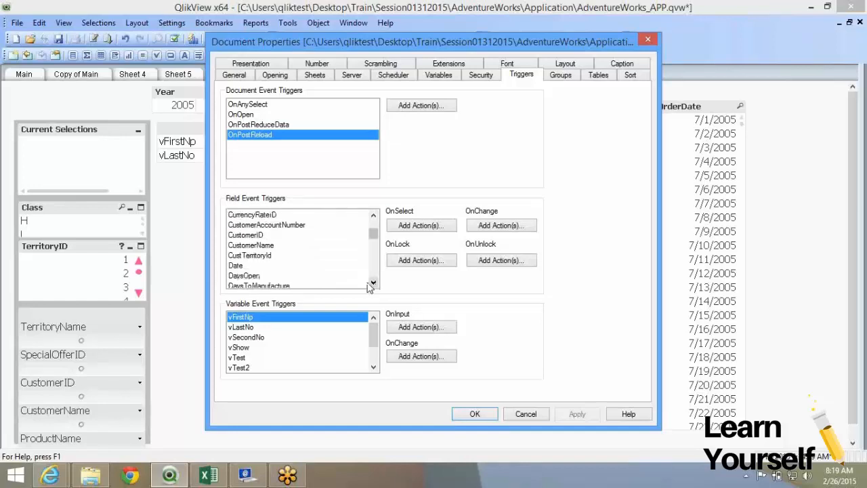
{"action": "left_click", "coordinate": [281, 235]}
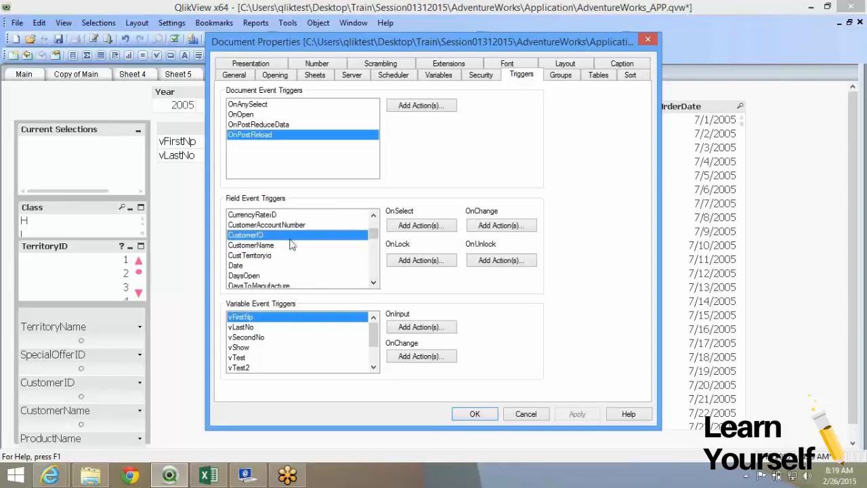
View the action lists of CustomerID's OnSelect, OnChange and OnLock triggers without adding any action.
{"action": "left_click", "coordinate": [418, 231]}
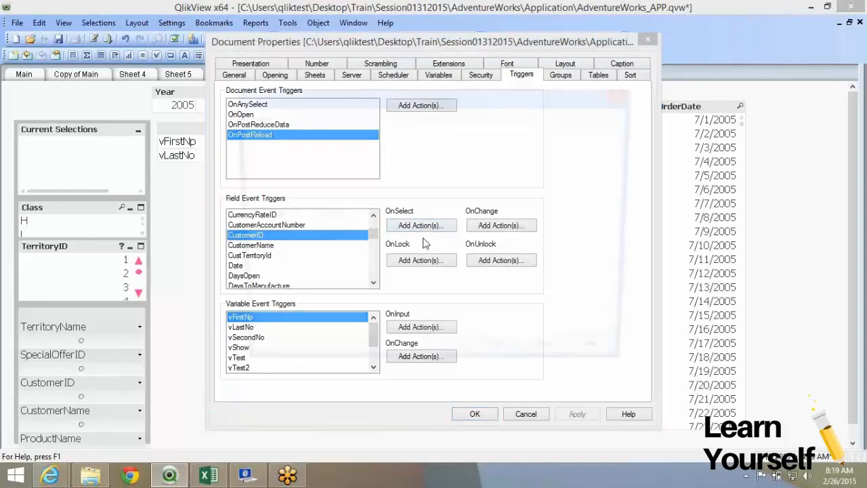
{"action": "key", "text": "Escape"}
{"action": "left_click", "coordinate": [482, 226]}
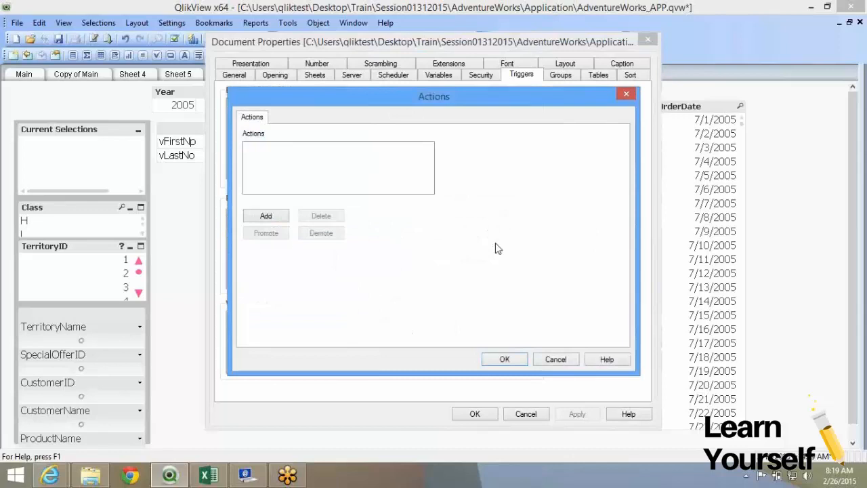
{"action": "key", "text": "Escape"}
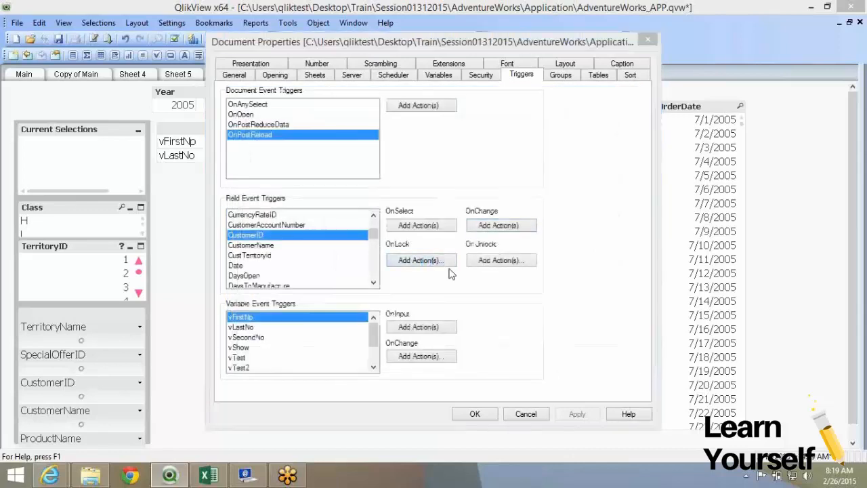
{"action": "left_click", "coordinate": [449, 267]}
{"action": "key", "text": "Escape"}
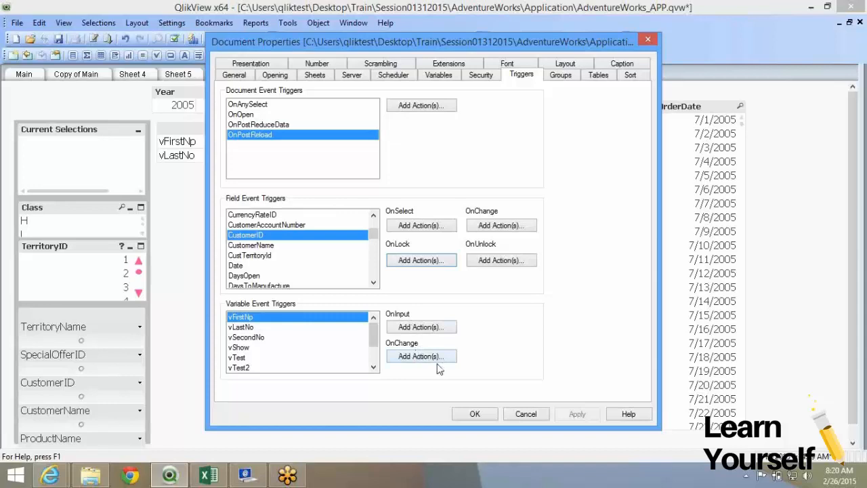
Add a Select in Field action to vTest2's OnChange trigger, with field OrderDate and search string ='>=$(vTest2)<=$(vTest3)'.
{"action": "double_click", "coordinate": [373, 368]}
{"action": "left_click", "coordinate": [261, 348]}
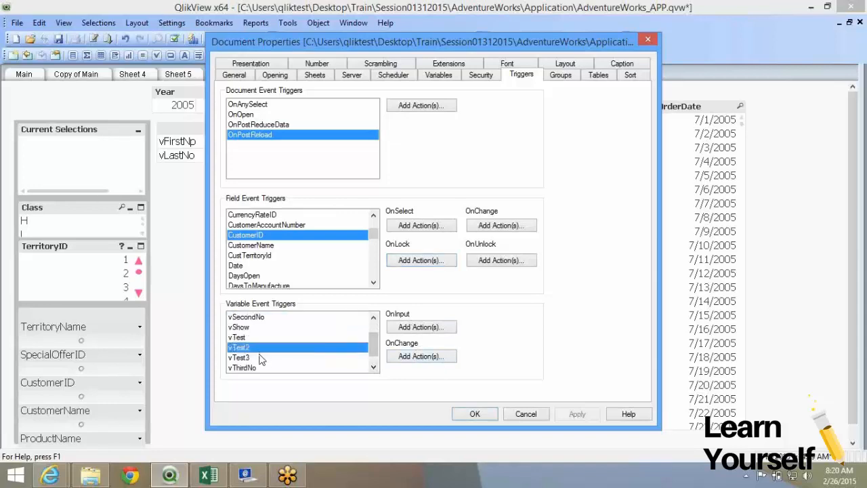
{"action": "left_click", "coordinate": [406, 355]}
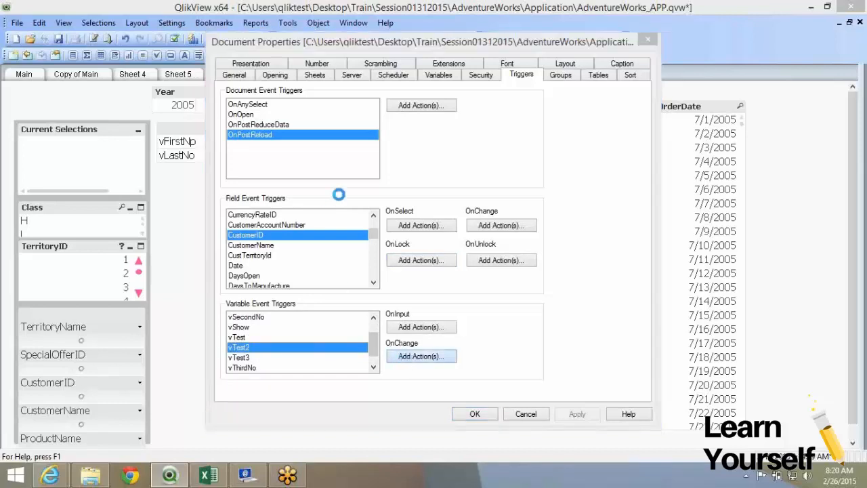
{"action": "left_click", "coordinate": [266, 216]}
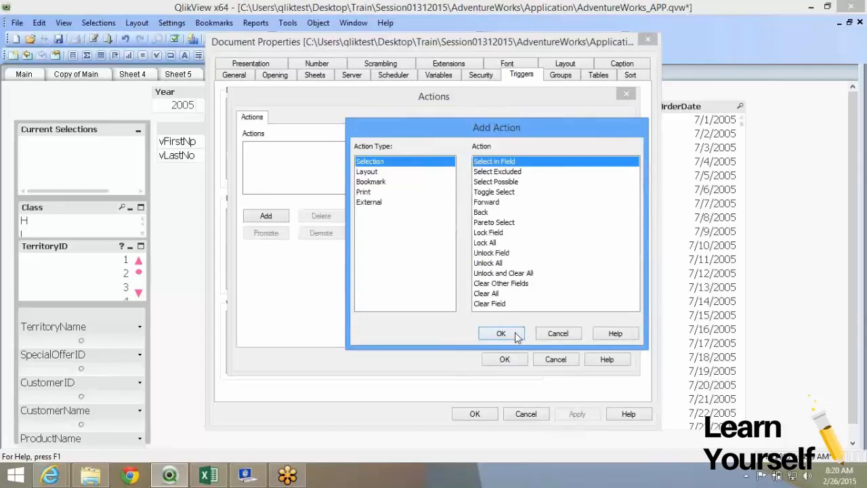
{"action": "left_click", "coordinate": [501, 333]}
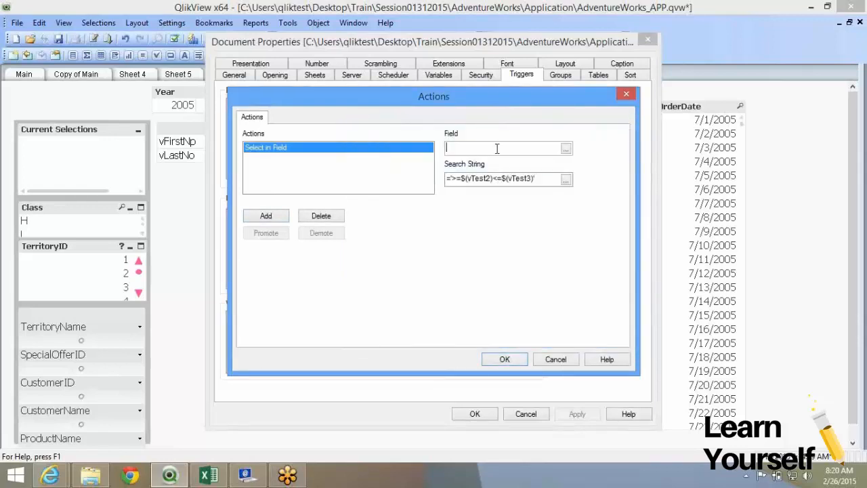
{"action": "type", "text": "=OrderDate"}
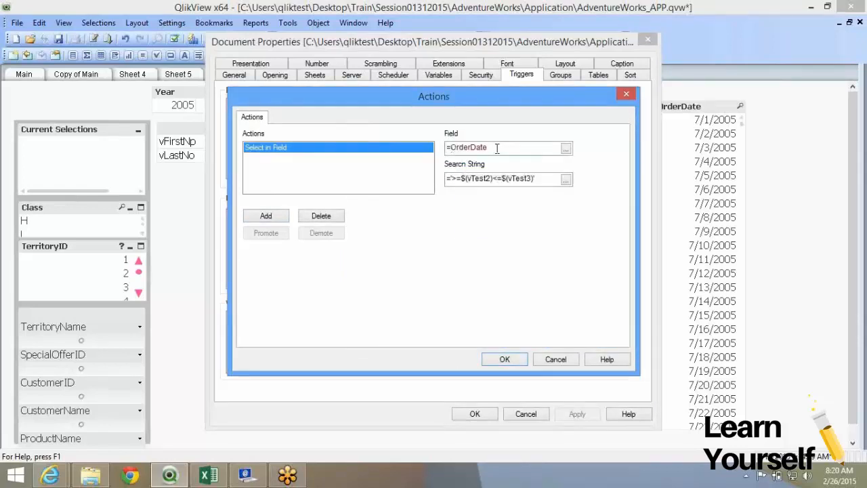
{"action": "key", "text": "Home"}
{"action": "key", "text": "Delete"}
{"action": "left_click", "coordinate": [504, 359]}
{"action": "scroll", "coordinate": [291, 369], "scroll_direction": "down", "scroll_amount": 1}
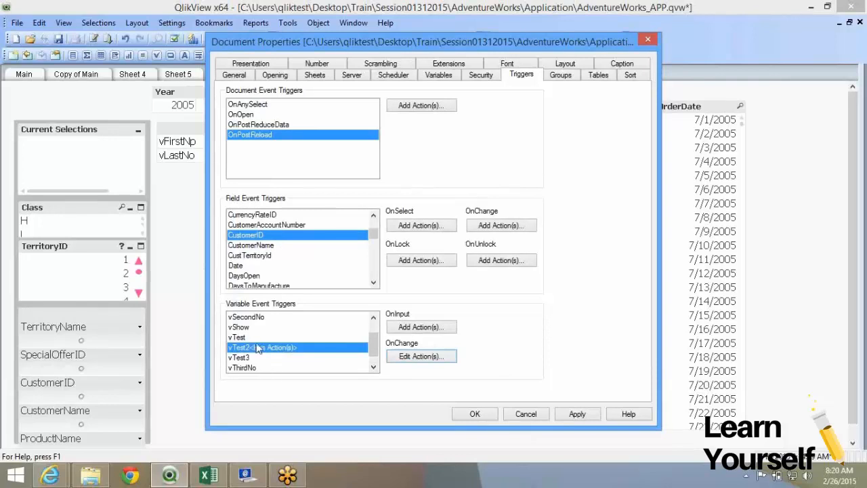
Add a Select in Field action with search string ='>=$(vTest2)<=$(vTest3)' to vTest3's OnChange trigger.
{"action": "left_click", "coordinate": [258, 357]}
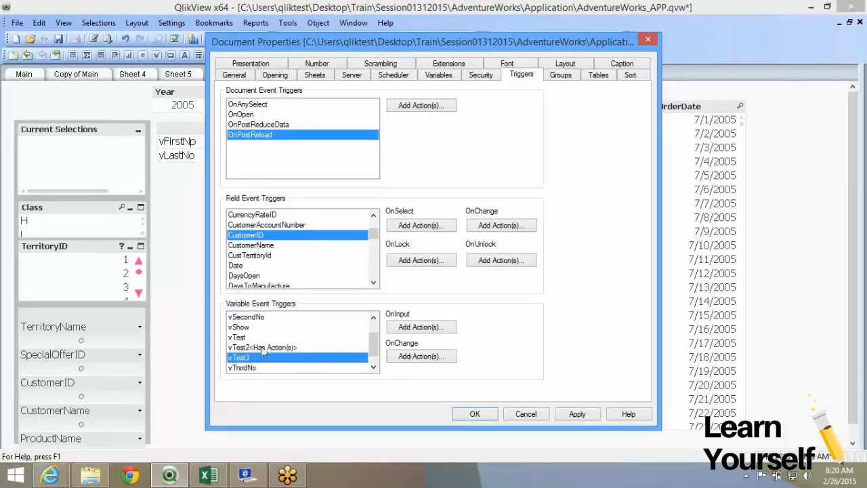
{"action": "left_click", "coordinate": [451, 352]}
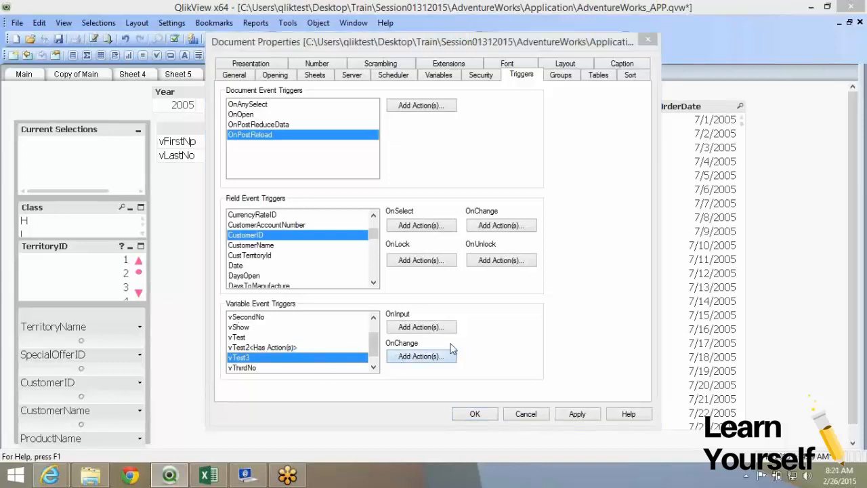
{"action": "left_click", "coordinate": [279, 217]}
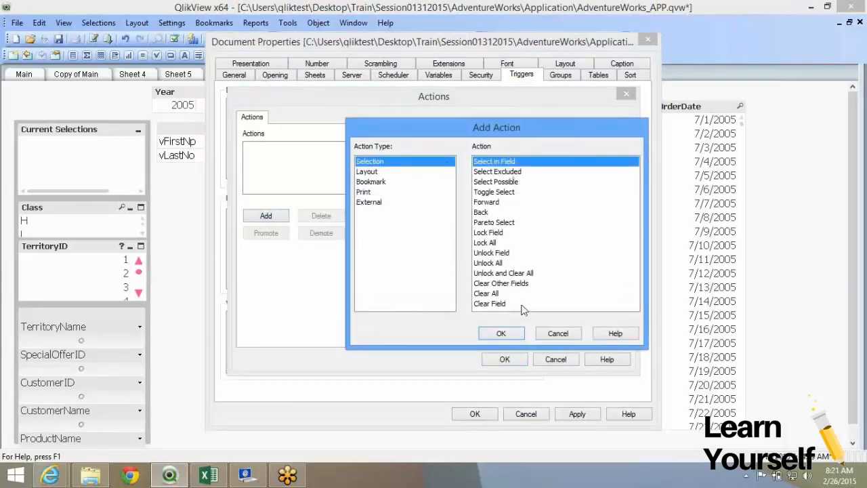
{"action": "left_click", "coordinate": [501, 333]}
{"action": "left_click", "coordinate": [495, 177]}
{"action": "type", "text": "='>=$(vTest2)<=$(vTest3)'"}
Set the vTest3 action's field to OrderDate and accept the action and the document properties.
{"action": "left_click", "coordinate": [476, 148]}
{"action": "type", "text": "="}
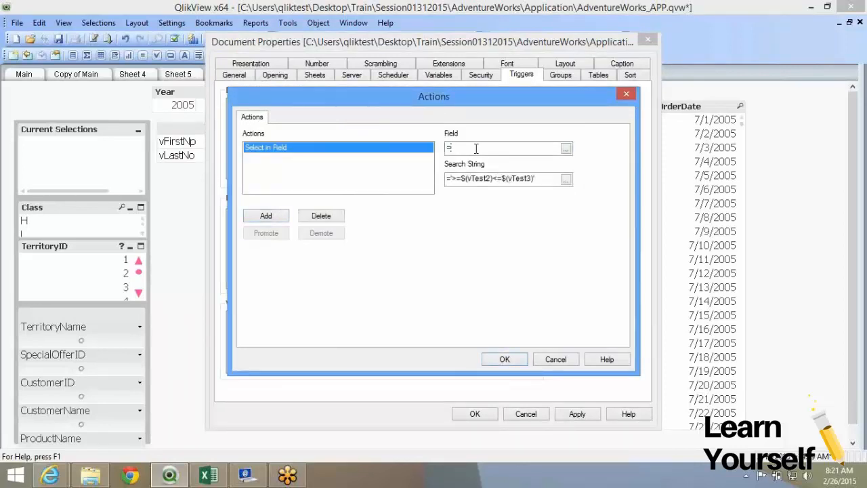
{"action": "type", "text": "or"}
{"action": "key", "text": "Down"}
{"action": "key", "text": "Return"}
{"action": "key", "text": "Home"}
{"action": "key", "text": "Delete"}
{"action": "left_click", "coordinate": [505, 358]}
{"action": "left_click", "coordinate": [484, 414]}
Test the variable triggers by setting the calendar start date to 1/9/2008 and the end date to 1/14/2008.
{"action": "left_click", "coordinate": [451, 144]}
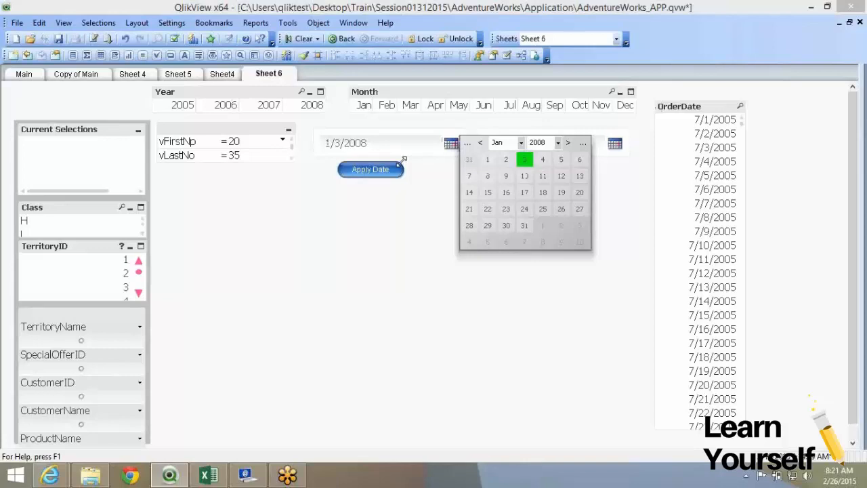
{"action": "left_click", "coordinate": [512, 177]}
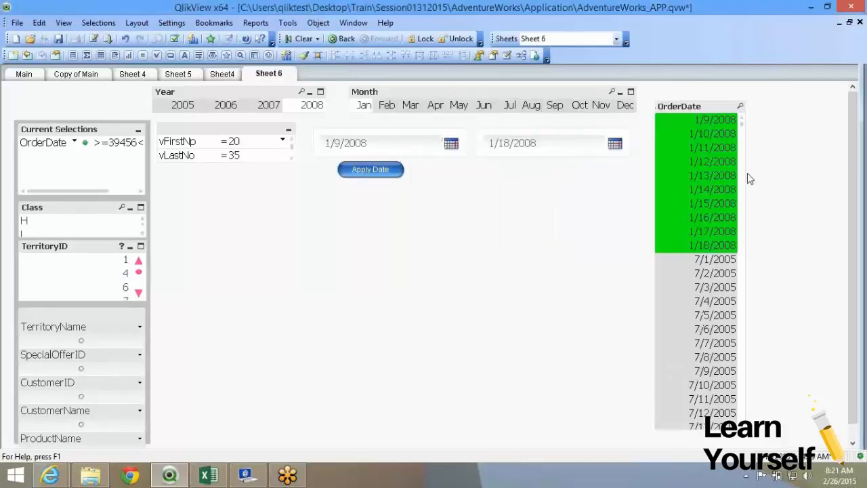
{"action": "left_click", "coordinate": [614, 144]}
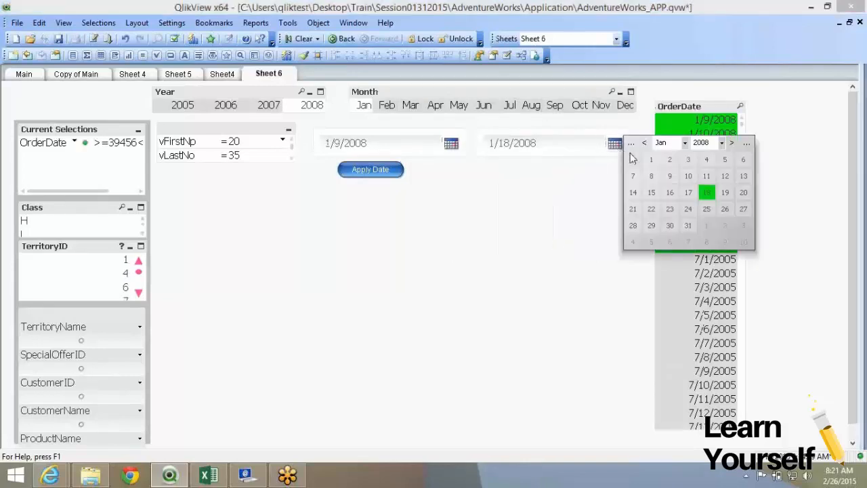
{"action": "left_click", "coordinate": [632, 193]}
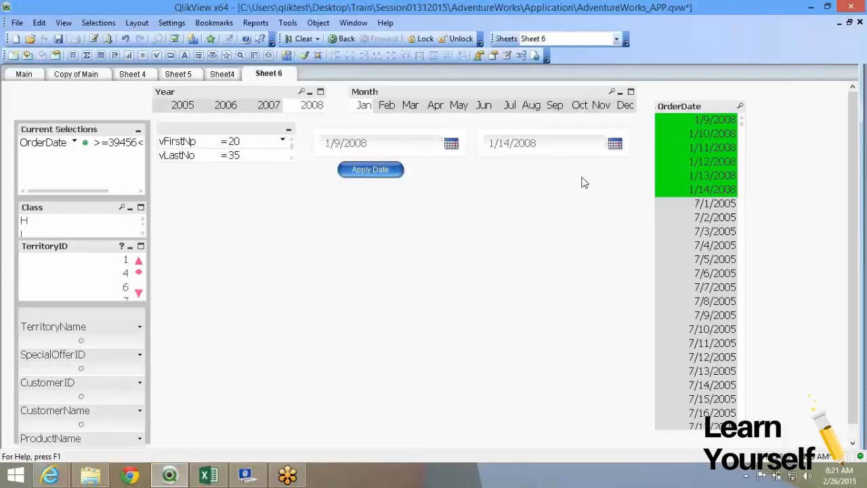
Set the calendar end date to 1/24/2008 and the start date to 1/18/2008.
{"action": "left_click", "coordinate": [614, 143]}
{"action": "left_click", "coordinate": [687, 209]}
{"action": "left_click", "coordinate": [451, 143]}
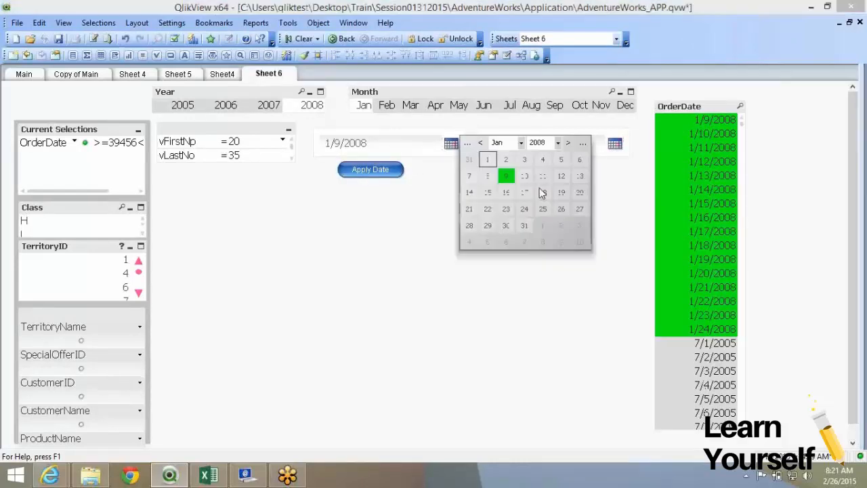
{"action": "left_click", "coordinate": [542, 193]}
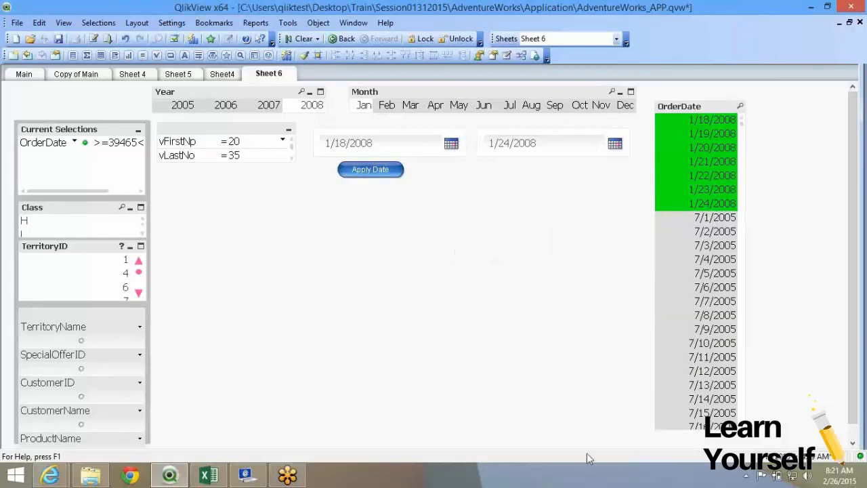
Move the Apply Date button away from the calendars to below the vFirstNp and vLastNo input box.
{"action": "left_click_drag", "start_coordinate": [440, 229], "coordinate": [328, 151]}
{"action": "left_click_drag", "start_coordinate": [344, 160], "coordinate": [201, 182]}
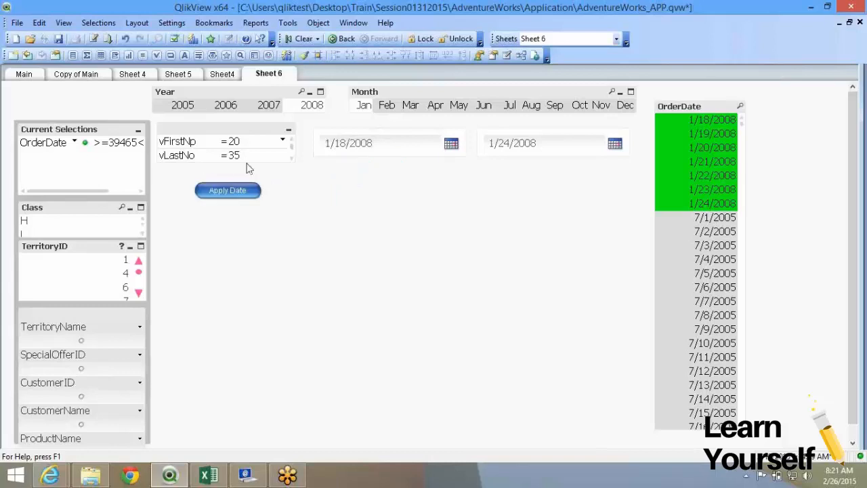
Set the calendar start date to 1/15/2008 and the end date to 4/18/2008, and check the OrderDate selection.
{"action": "left_click", "coordinate": [451, 145]}
{"action": "left_click", "coordinate": [497, 194]}
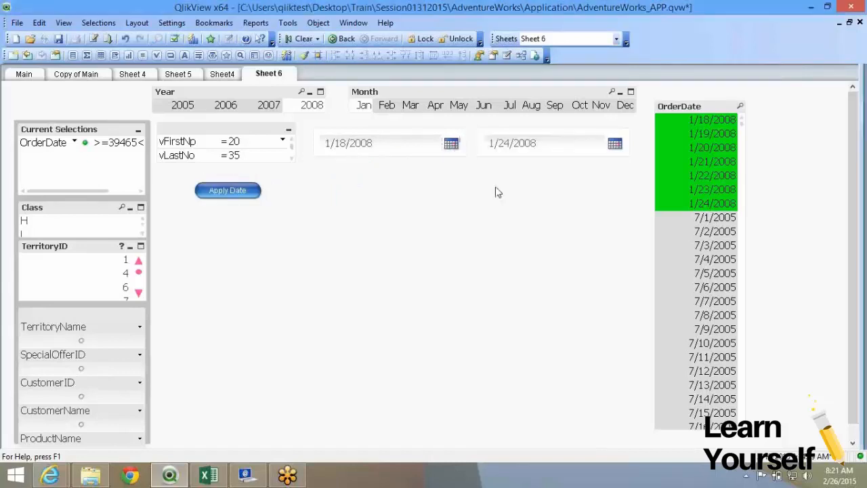
{"action": "left_click", "coordinate": [615, 144]}
{"action": "left_click", "coordinate": [684, 143]}
{"action": "left_click", "coordinate": [665, 187]}
{"action": "left_click", "coordinate": [706, 193]}
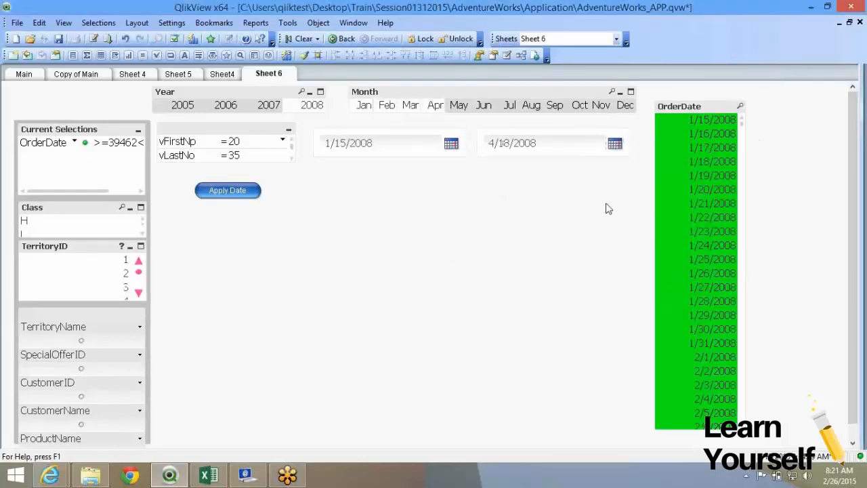
{"action": "scroll", "coordinate": [722, 205], "scroll_direction": "down", "scroll_amount": 1}
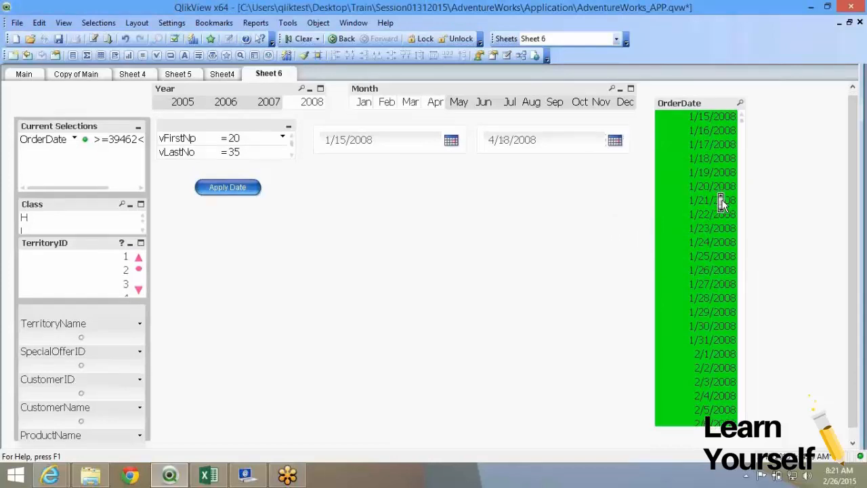
Review the selected dates in the OrderDate list box against the calendar range.
{"action": "scroll", "coordinate": [722, 205], "scroll_direction": "down", "scroll_amount": 1}
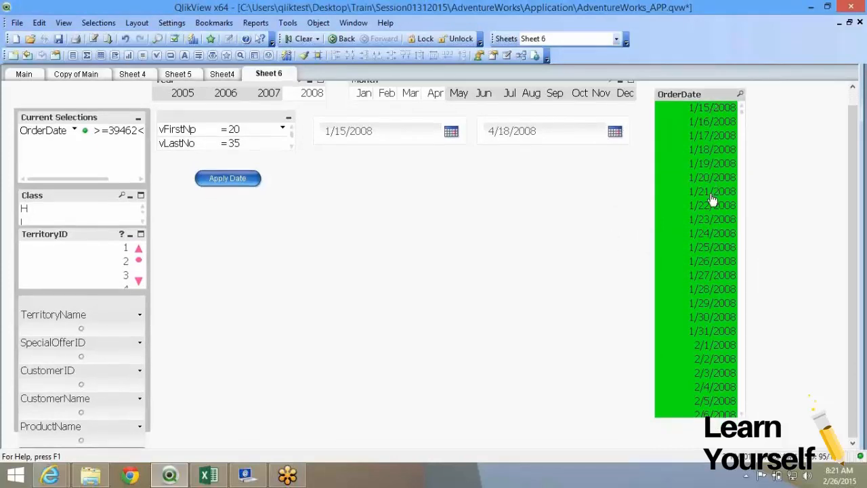
{"action": "scroll", "coordinate": [711, 199], "scroll_direction": "down", "scroll_amount": 20}
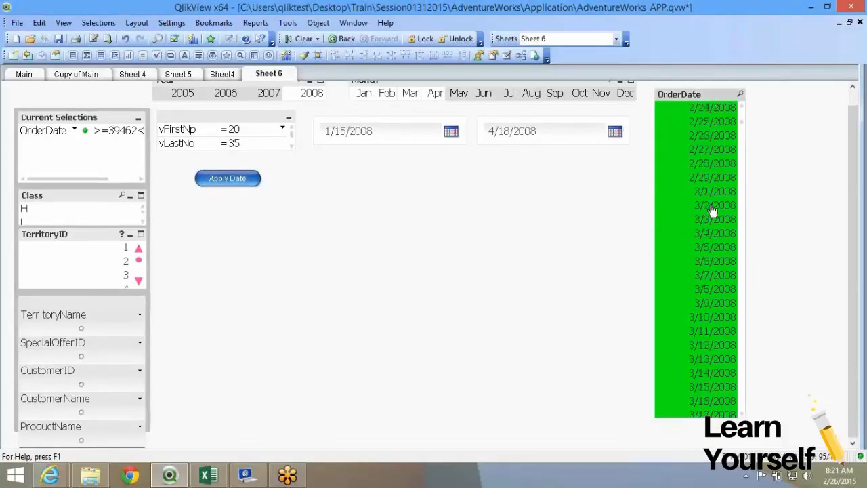
{"action": "scroll", "coordinate": [713, 210], "scroll_direction": "up", "scroll_amount": 20}
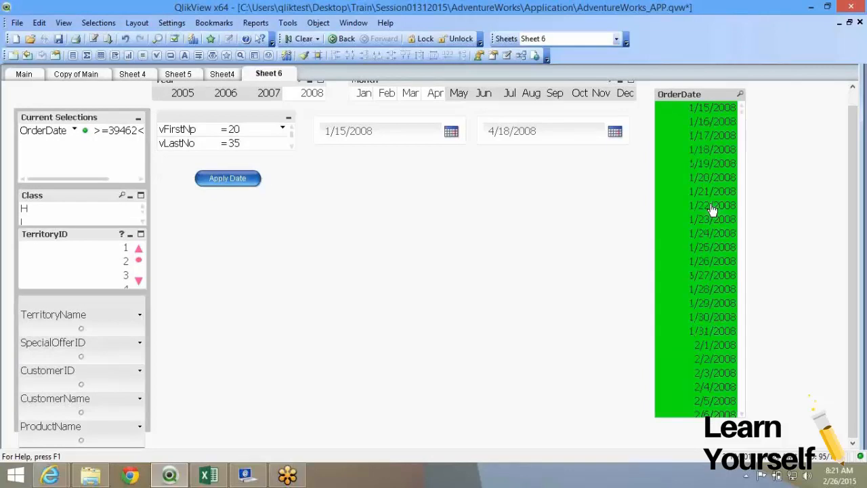
Move the Apply Date button to just beneath the start date calendar.
{"action": "left_click", "coordinate": [413, 236]}
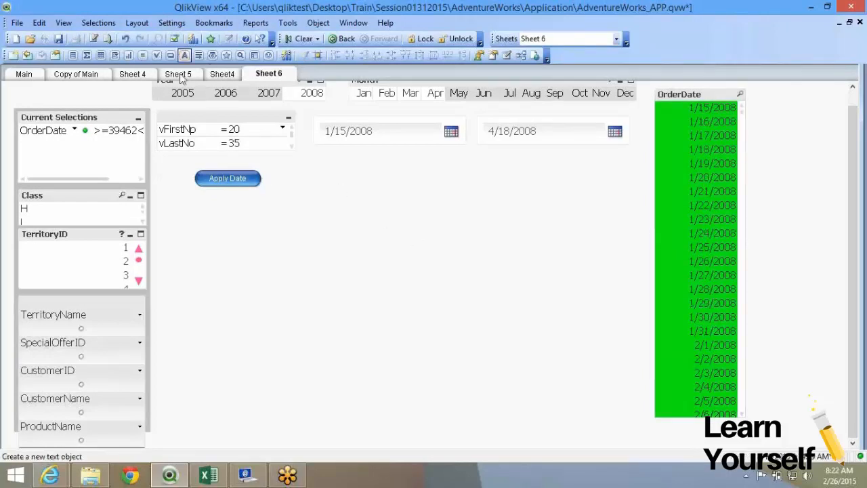
{"action": "left_click_drag", "start_coordinate": [229, 169], "coordinate": [346, 151]}
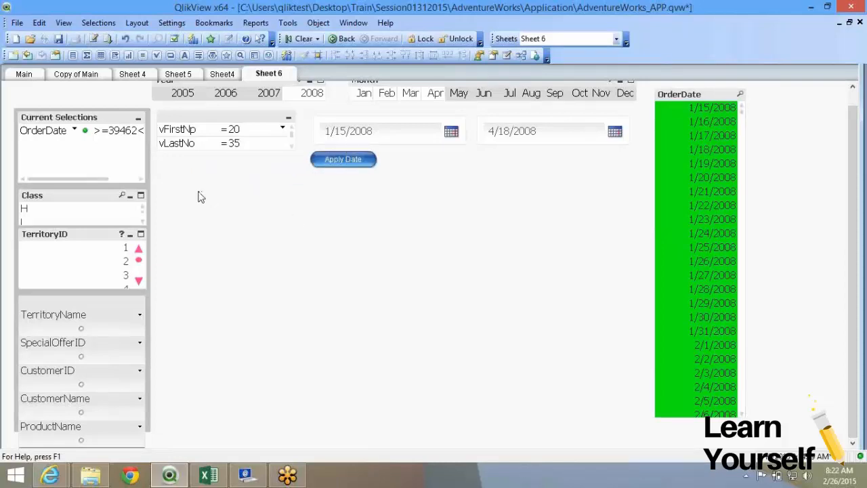
{"action": "scroll", "coordinate": [210, 249], "scroll_direction": "up", "scroll_amount": 1}
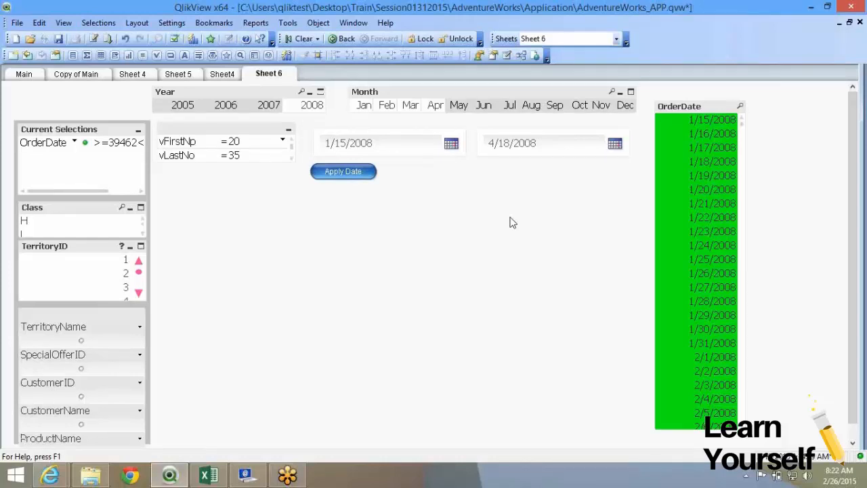
Insert a horizontal line/arrow object with a solid right-pointing arrowhead below the vFirstNp and vLastNo input box.
{"action": "right_click", "coordinate": [181, 193]}
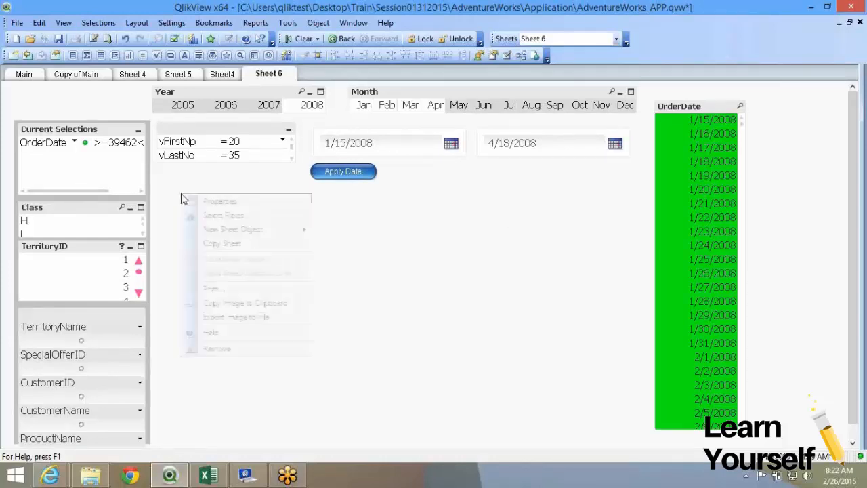
{"action": "mouse_move", "coordinate": [237, 232]}
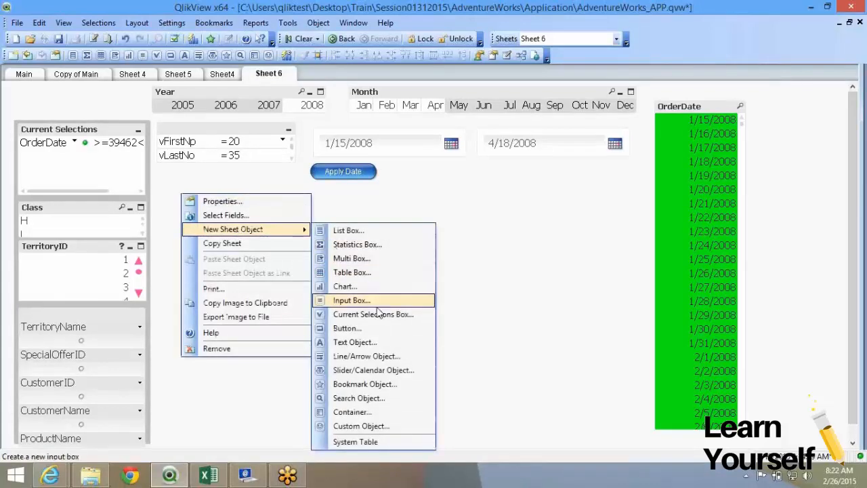
{"action": "left_click", "coordinate": [396, 361]}
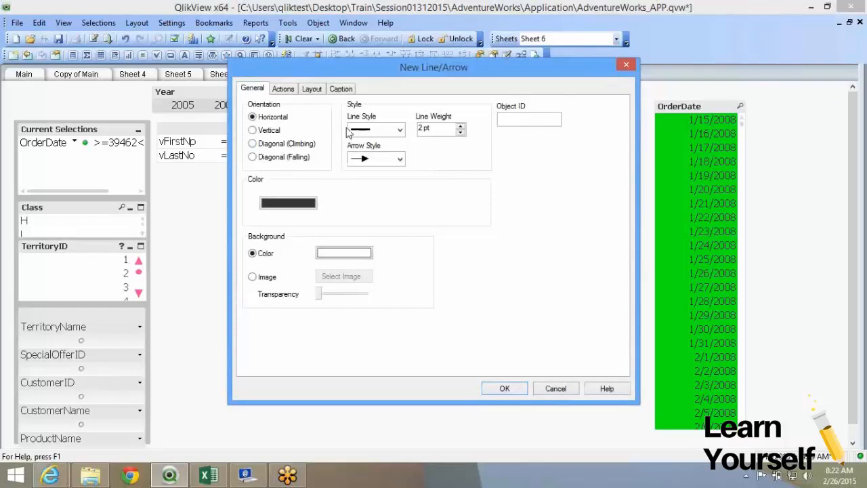
{"action": "left_click", "coordinate": [399, 159]}
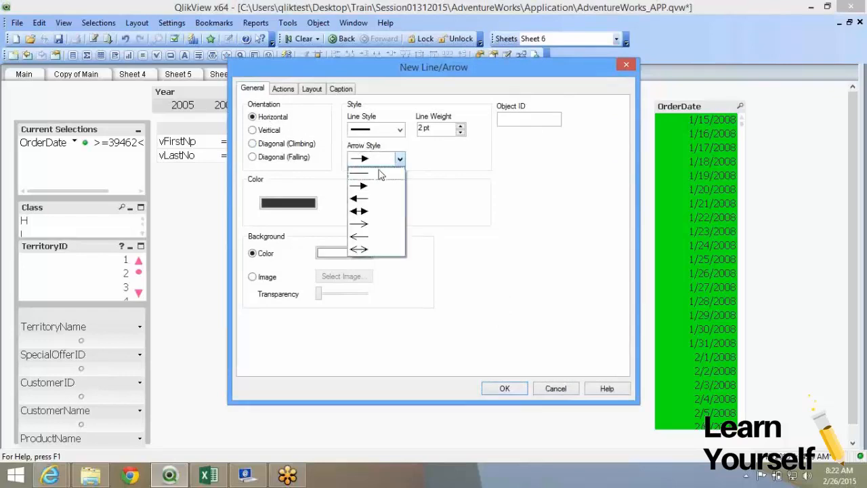
{"action": "left_click", "coordinate": [383, 187]}
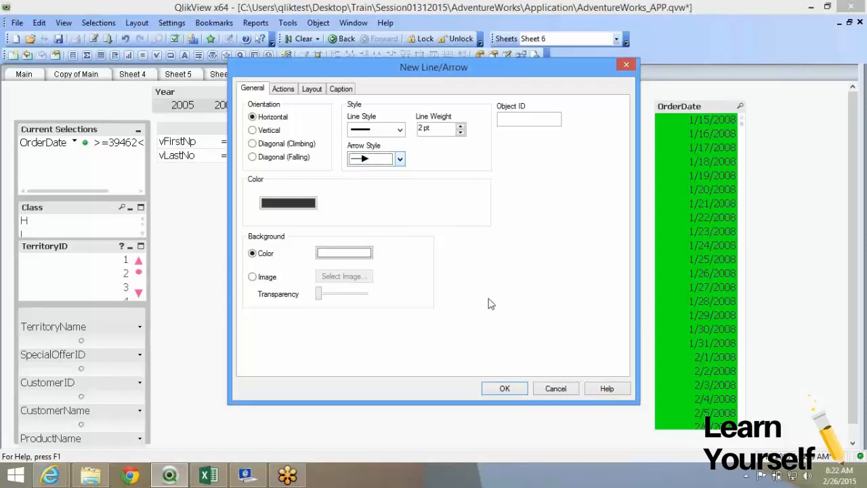
{"action": "left_click", "coordinate": [513, 393]}
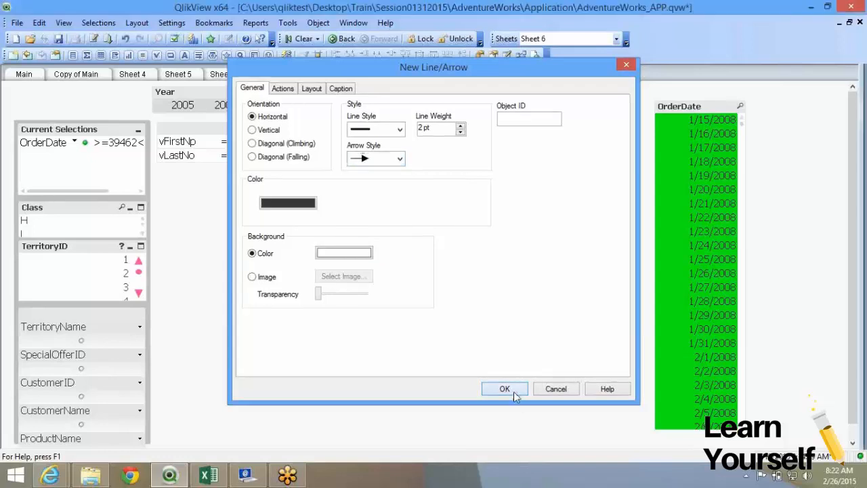
Open the action settings of the new arrow object.
{"action": "right_click", "coordinate": [233, 216]}
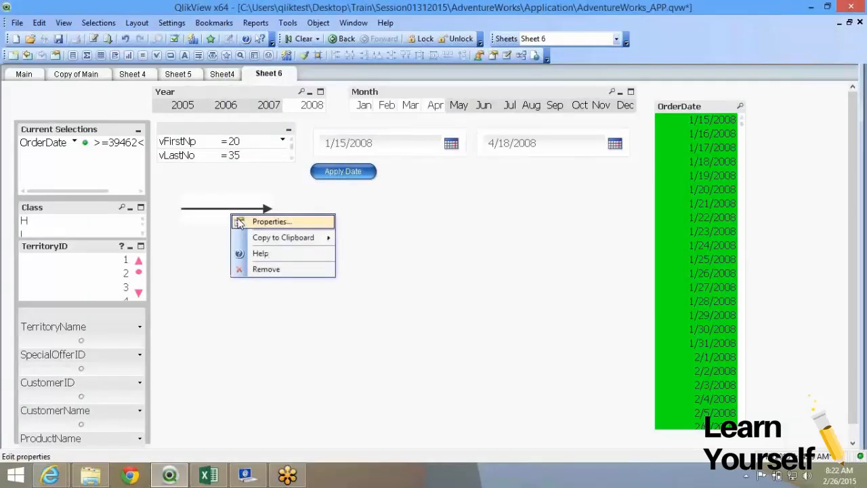
{"action": "left_click", "coordinate": [237, 223]}
{"action": "left_click", "coordinate": [279, 89]}
{"action": "left_click", "coordinate": [278, 186]}
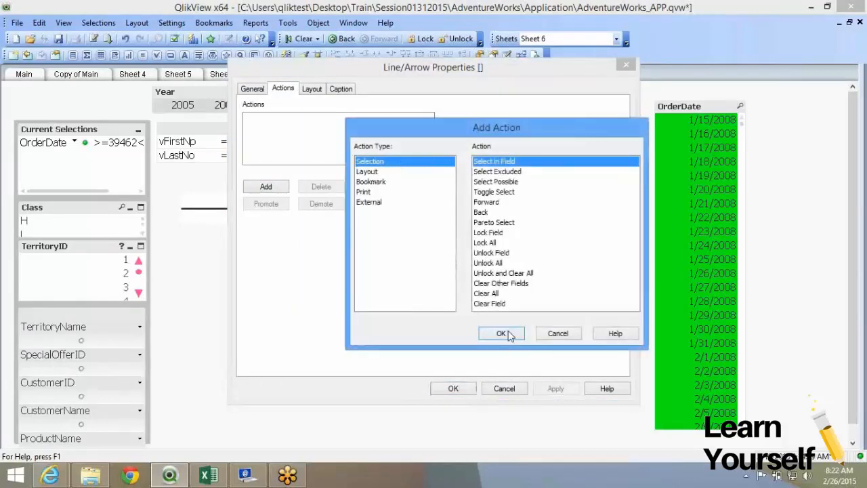
{"action": "left_click", "coordinate": [501, 333]}
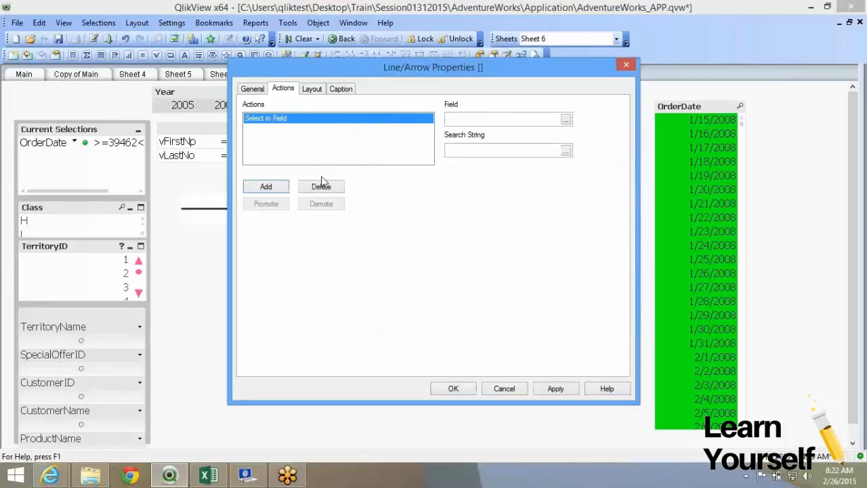
{"action": "left_click", "coordinate": [321, 188]}
Add a Toggle Select action to the arrow object.
{"action": "left_click", "coordinate": [285, 191]}
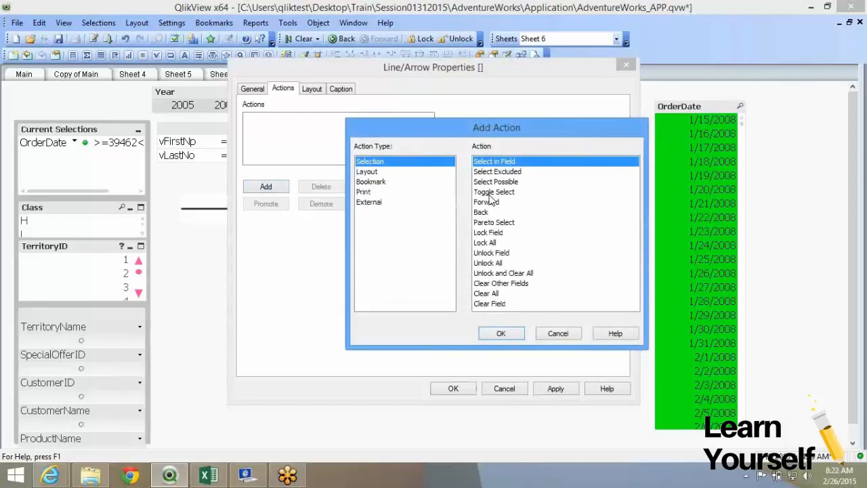
{"action": "left_click", "coordinate": [489, 195]}
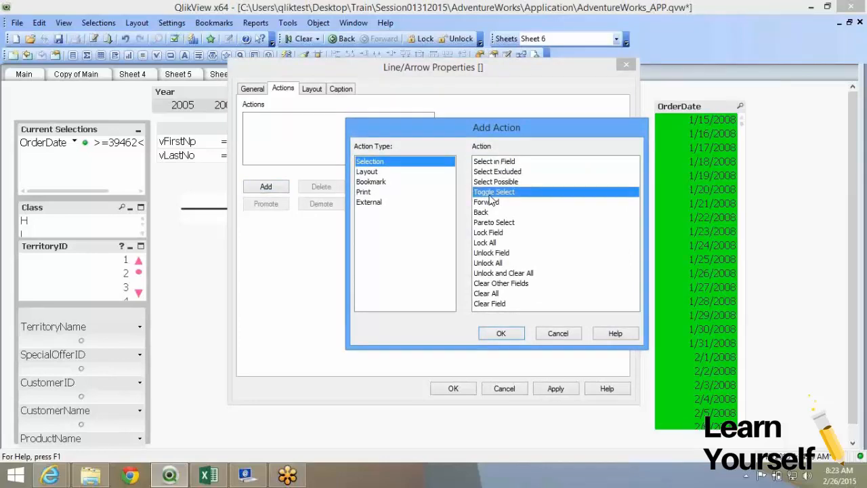
{"action": "left_click", "coordinate": [501, 334]}
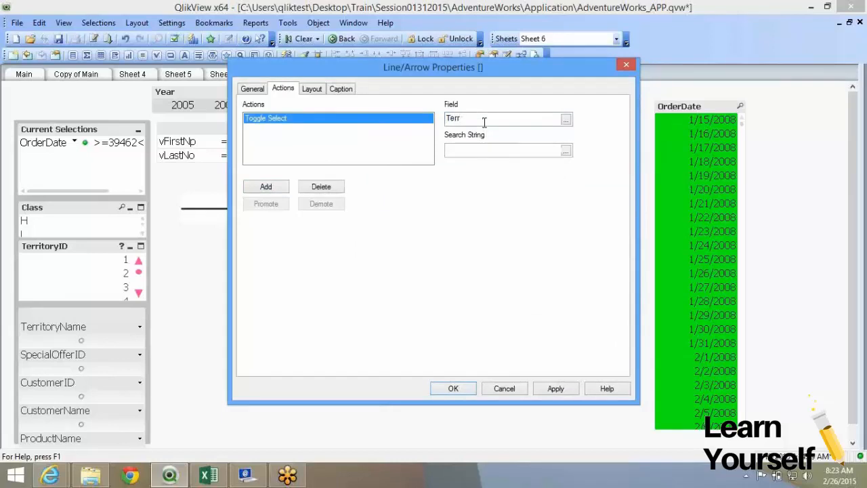
Set the Toggle Select action's field to TerritoryID and its search string to 5, and accept the properties.
{"action": "left_click", "coordinate": [484, 122]}
{"action": "type", "text": "=terri"}
{"action": "key", "text": "Down"}
{"action": "key", "text": "Down"}
{"action": "key", "text": "Return"}
{"action": "key", "text": "Home"}
{"action": "key", "text": "Delete"}
{"action": "key", "text": "Tab"}
{"action": "type", "text": "5"}
{"action": "left_click", "coordinate": [555, 388]}
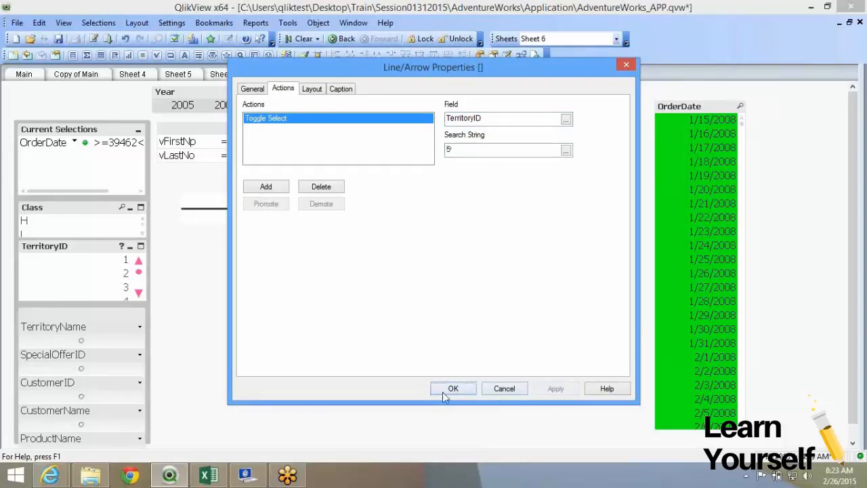
{"action": "left_click", "coordinate": [447, 392]}
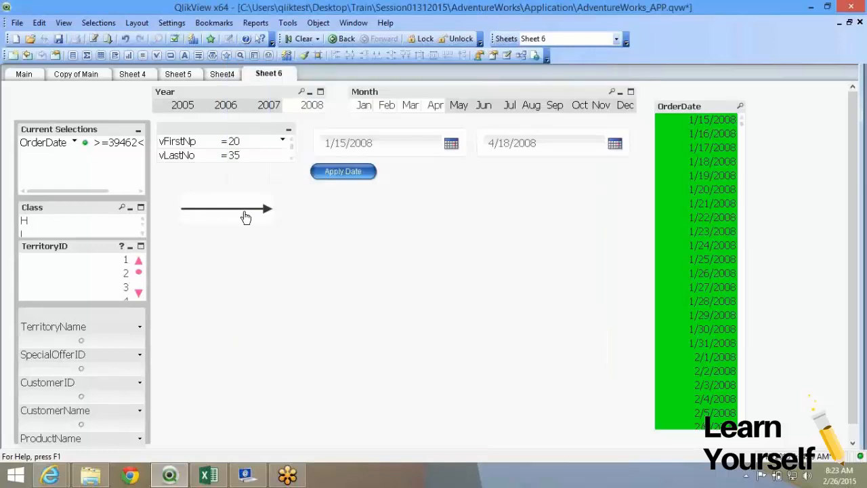
Test the arrow's Toggle Select action by triggering it repeatedly.
{"action": "left_click", "coordinate": [246, 217]}
{"action": "left_click", "coordinate": [229, 221]}
{"action": "left_click", "coordinate": [229, 221]}
{"action": "left_click", "coordinate": [229, 220]}
{"action": "left_click", "coordinate": [229, 220]}
{"action": "left_click", "coordinate": [229, 221]}
{"action": "left_click", "coordinate": [229, 221]}
{"action": "left_click", "coordinate": [229, 221]}
{"action": "left_click", "coordinate": [229, 221]}
{"action": "left_click", "coordinate": [229, 221]}
{"action": "left_click", "coordinate": [229, 220]}
{"action": "left_click", "coordinate": [229, 221]}
Remove the arrow object's Toggle Select action and change the object to a vertical line without an arrowhead.
{"action": "right_click", "coordinate": [229, 221]}
{"action": "left_click", "coordinate": [257, 221]}
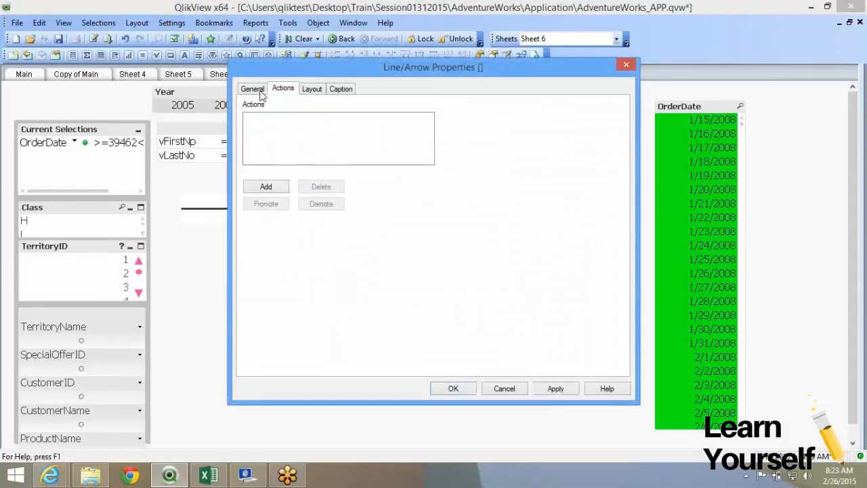
{"action": "left_click", "coordinate": [252, 88]}
{"action": "left_click", "coordinate": [376, 129]}
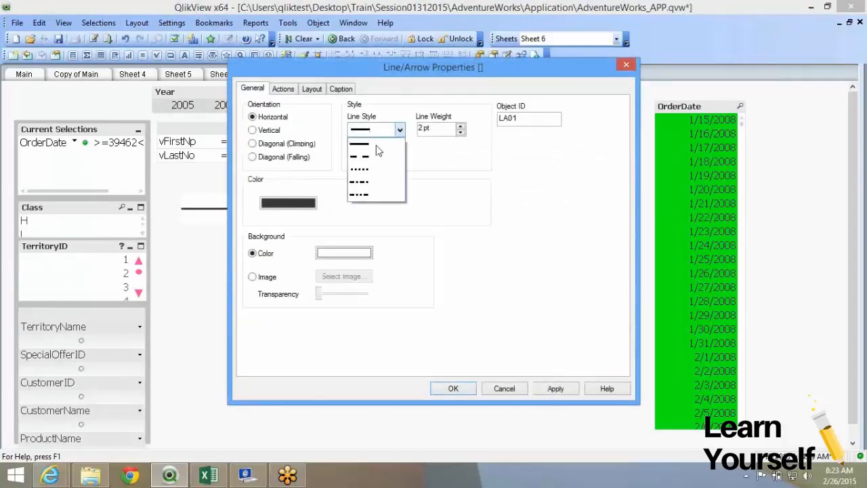
{"action": "left_click", "coordinate": [269, 131]}
{"action": "left_click", "coordinate": [270, 131]}
{"action": "left_click", "coordinate": [399, 159]}
{"action": "left_click", "coordinate": [396, 174]}
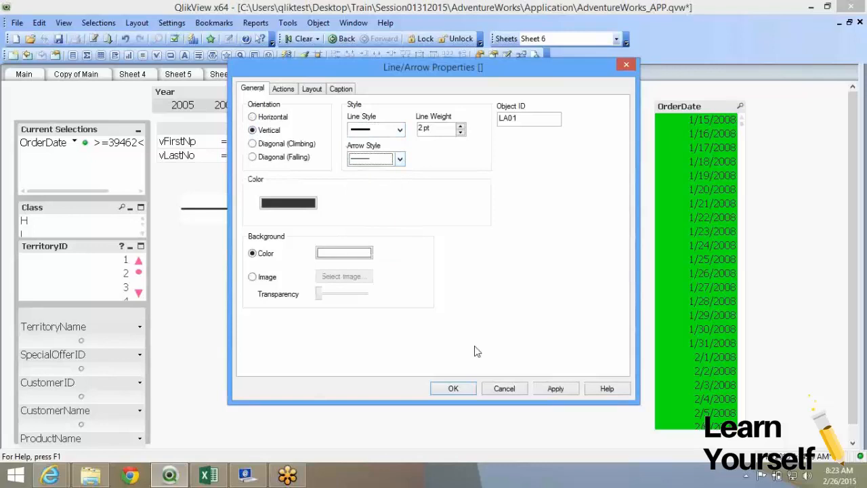
{"action": "left_click", "coordinate": [453, 389]}
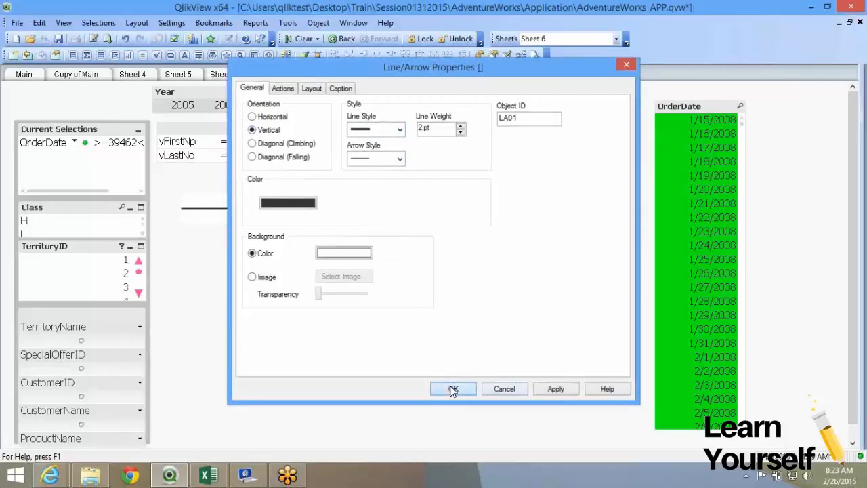
Stretch the vertical line over the sheet's height and place it as a divider directly beside the Current Selections and filter boxes.
{"action": "left_click_drag", "start_coordinate": [265, 223], "coordinate": [133, 484]}
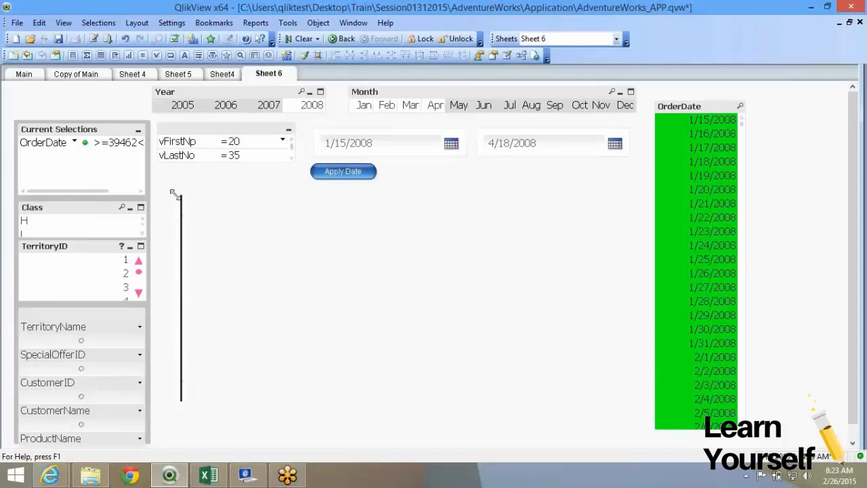
{"action": "left_click_drag", "start_coordinate": [173, 194], "coordinate": [207, 114]}
{"action": "left_click_drag", "start_coordinate": [213, 204], "coordinate": [157, 199]}
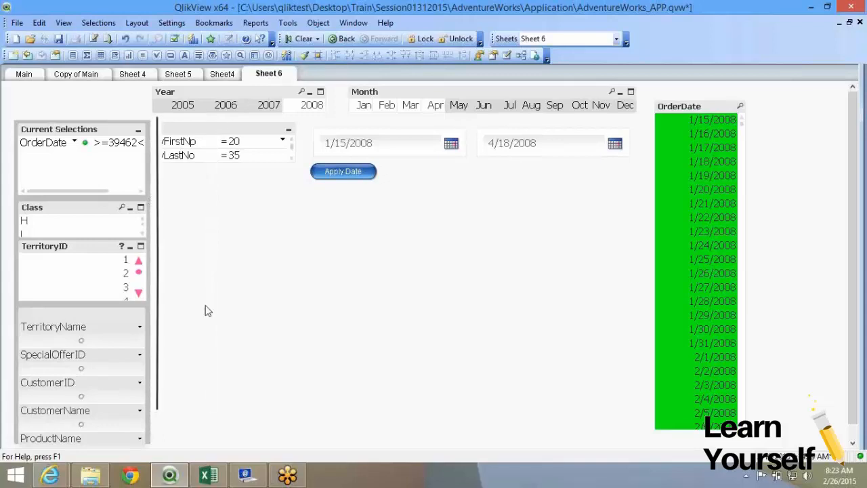
{"action": "scroll", "coordinate": [183, 355], "scroll_direction": "down", "scroll_amount": 1}
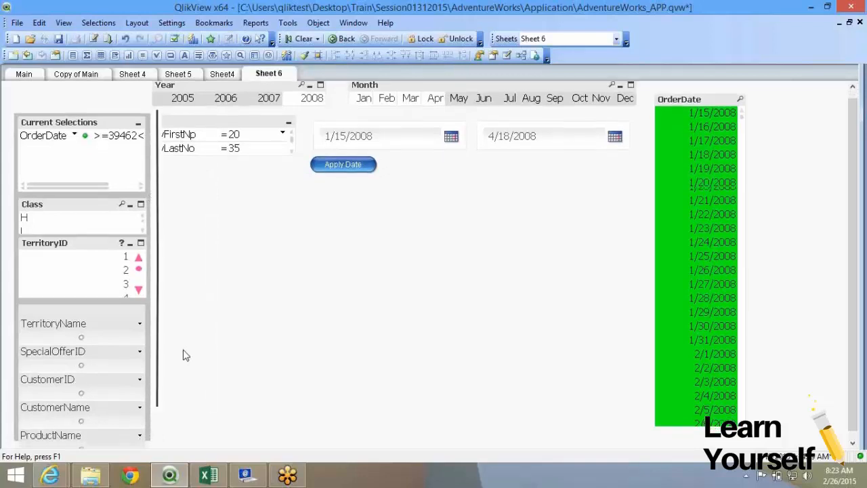
{"action": "left_click_drag", "start_coordinate": [158, 398], "coordinate": [170, 456]}
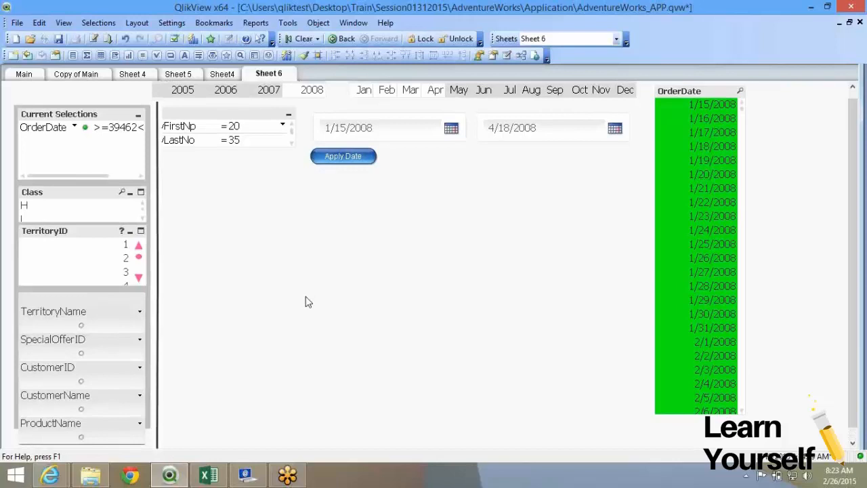
{"action": "scroll", "coordinate": [306, 296], "scroll_direction": "up", "scroll_amount": 1}
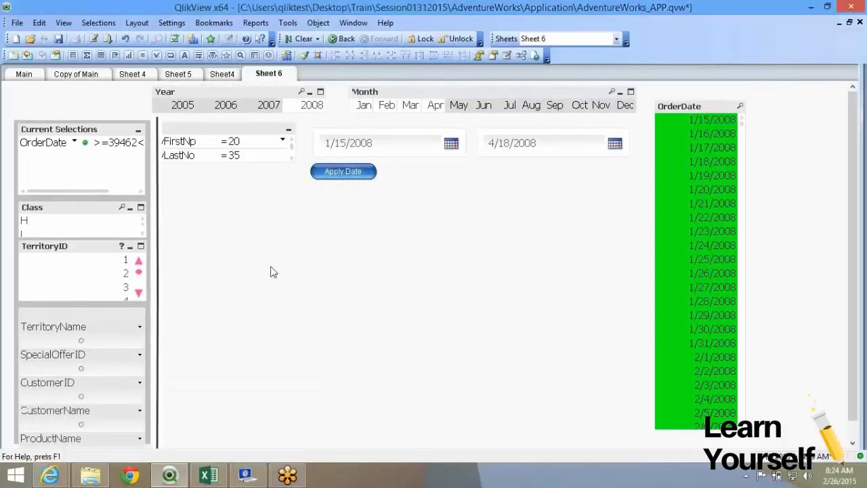
Insert a text object reading "Thi sis testin" in the empty area of the sheet.
{"action": "right_click", "coordinate": [270, 272]}
{"action": "mouse_move", "coordinate": [359, 302]}
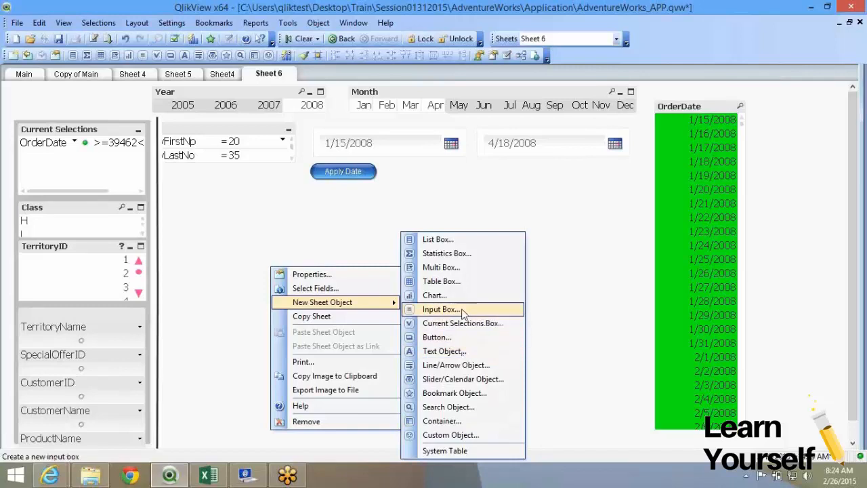
{"action": "left_click", "coordinate": [459, 352]}
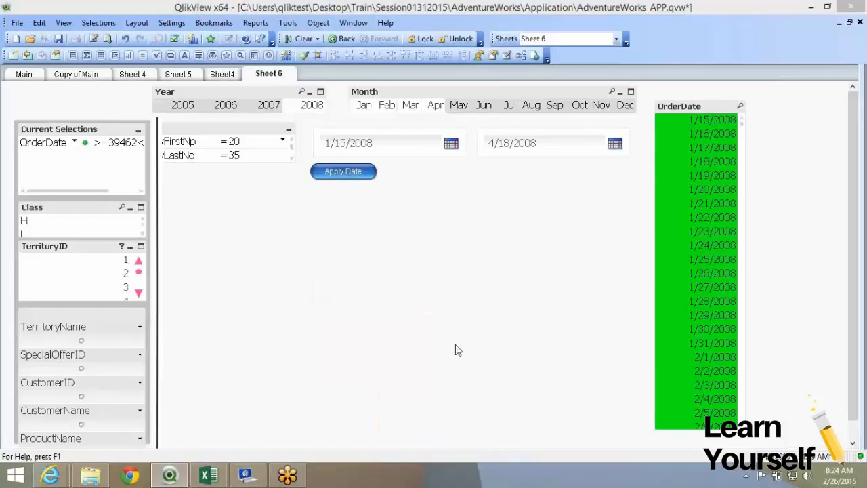
{"action": "type", "text": "This"}
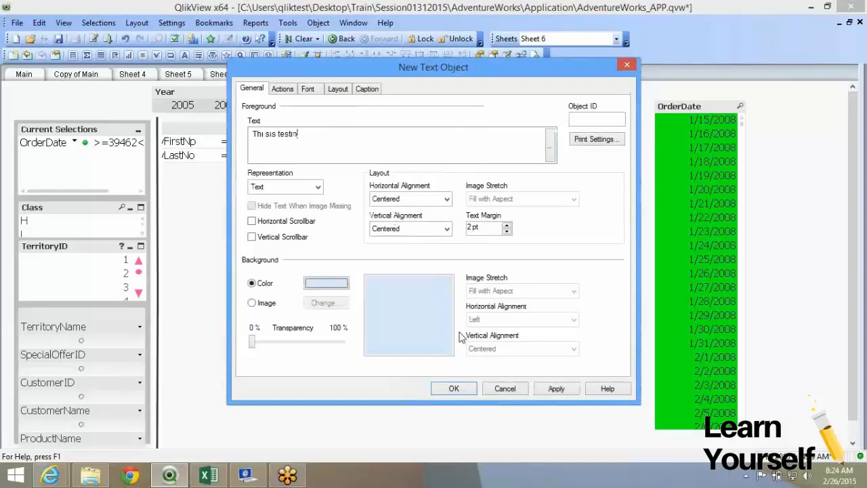
{"action": "left_click", "coordinate": [454, 388]}
{"action": "left_click_drag", "start_coordinate": [359, 355], "coordinate": [382, 303]}
Review the general and action properties of the "Thi sis testin" text object.
{"action": "right_click", "coordinate": [359, 298]}
{"action": "left_click", "coordinate": [367, 302]}
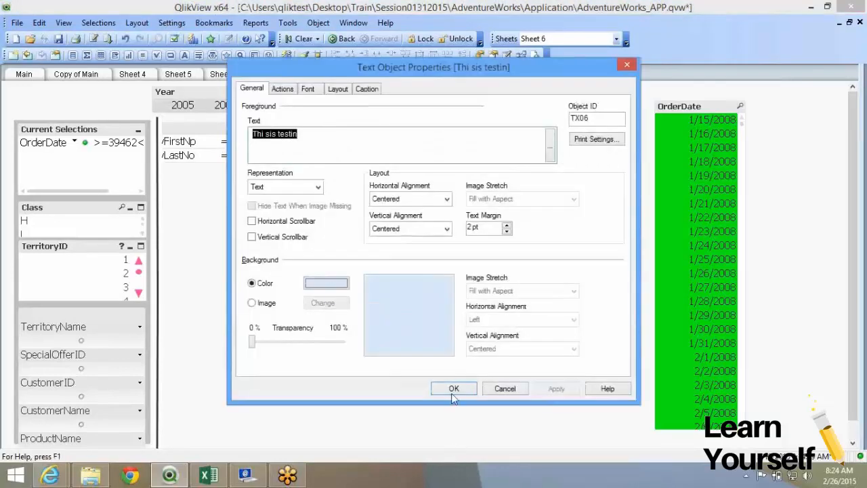
{"action": "left_click", "coordinate": [453, 389]}
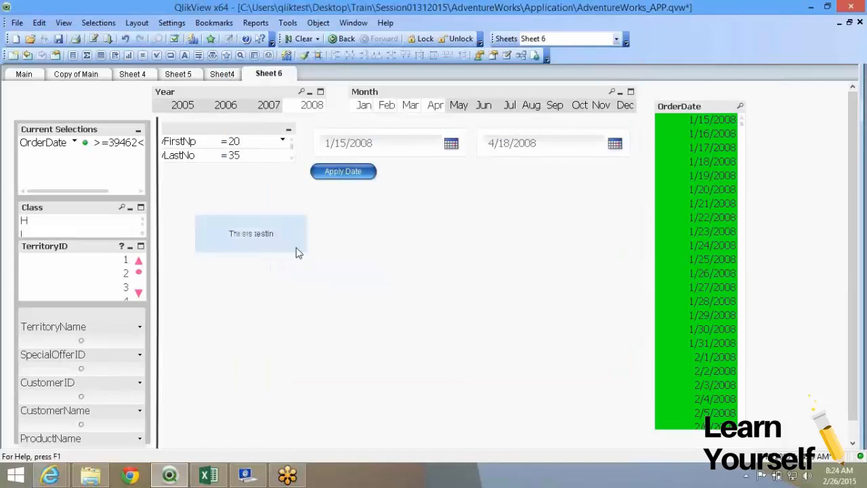
{"action": "right_click", "coordinate": [261, 240]}
{"action": "left_click", "coordinate": [270, 243]}
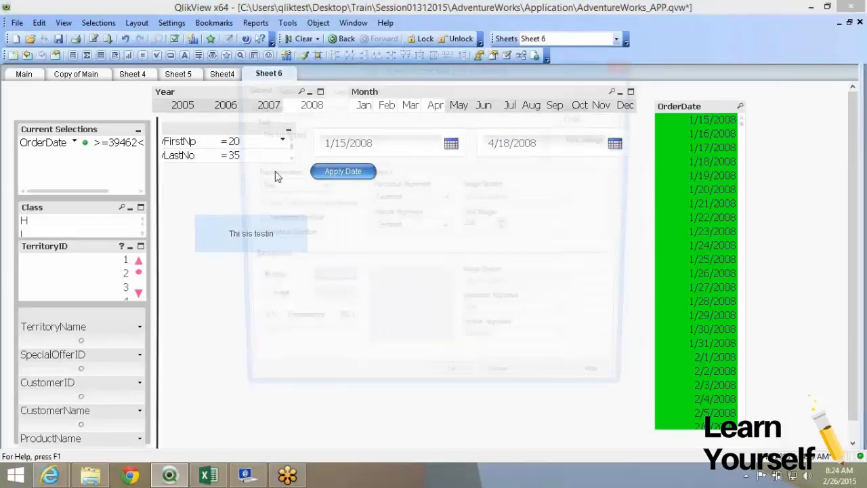
{"action": "left_click", "coordinate": [282, 89]}
{"action": "left_click", "coordinate": [249, 90]}
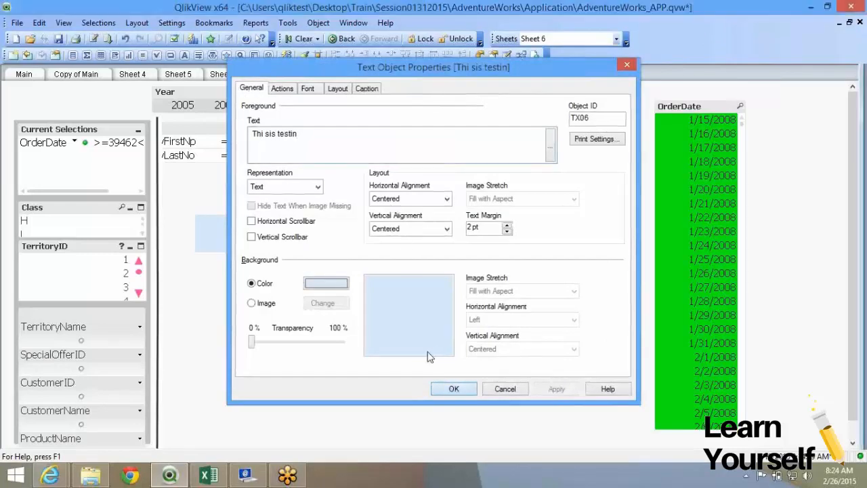
{"action": "key", "text": "Return"}
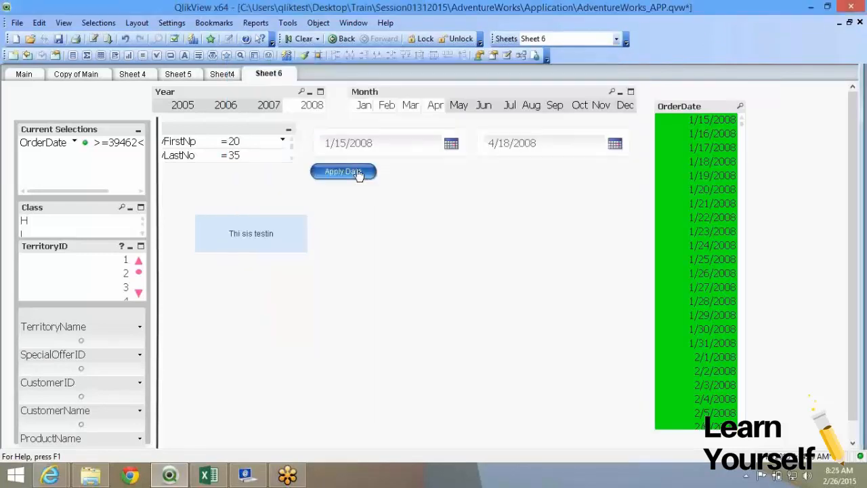
Resize the "Thi sis testin" text object into a moderately larger box below the Apply Date button.
{"action": "right_click", "coordinate": [258, 240]}
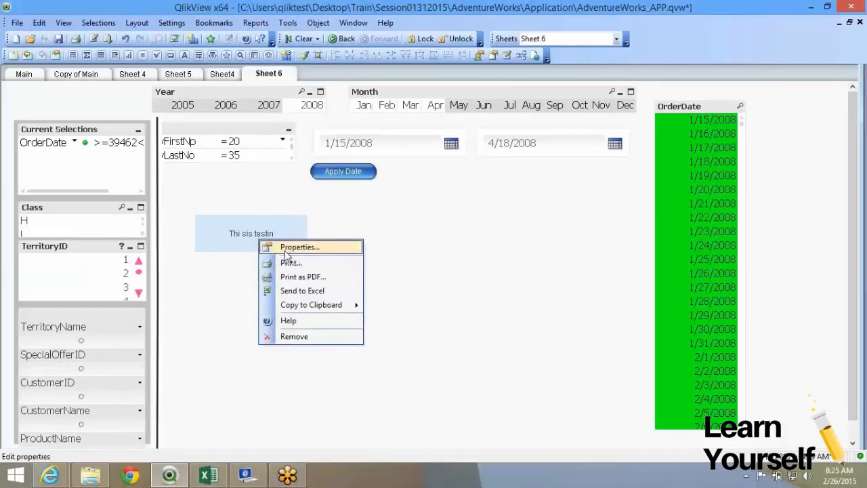
{"action": "left_click", "coordinate": [252, 311]}
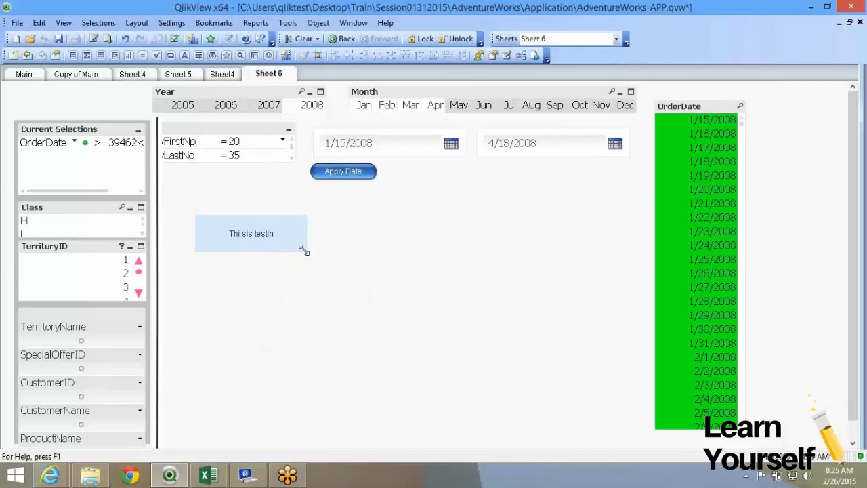
{"action": "left_click_drag", "start_coordinate": [304, 251], "coordinate": [501, 400]}
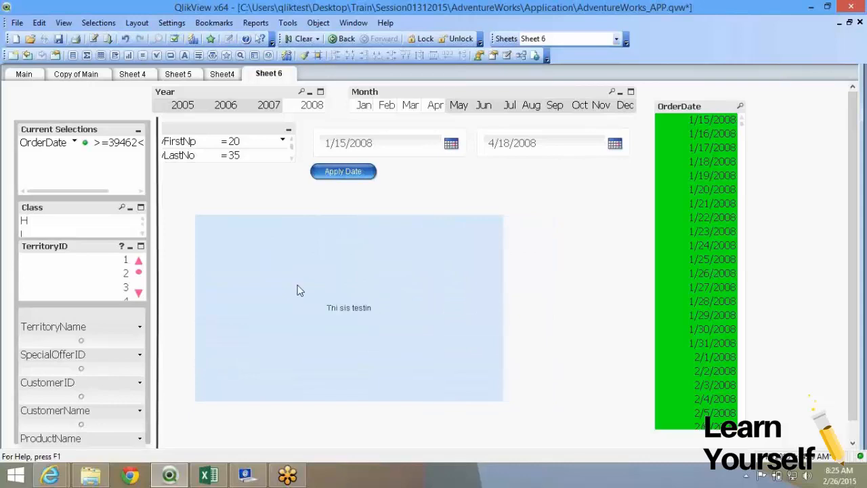
{"action": "left_click_drag", "start_coordinate": [501, 400], "coordinate": [328, 290]}
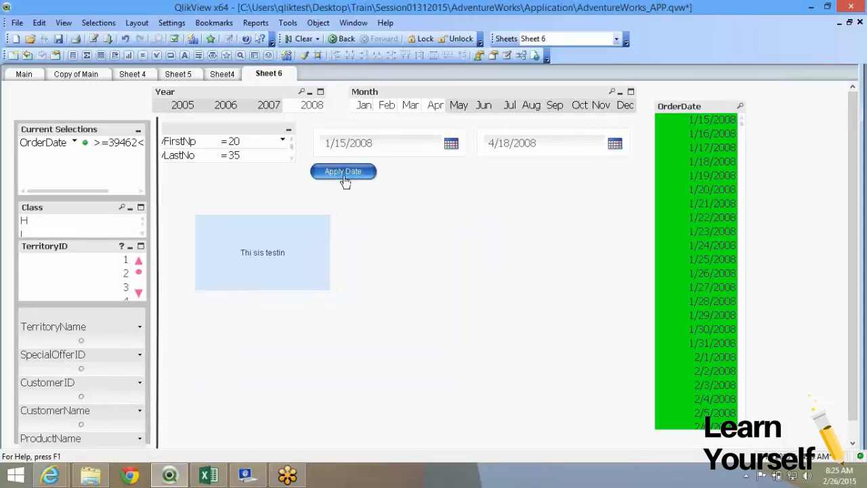
Clear the OrderDate date-range selection.
{"action": "left_click", "coordinate": [695, 152]}
{"action": "left_click", "coordinate": [697, 122]}
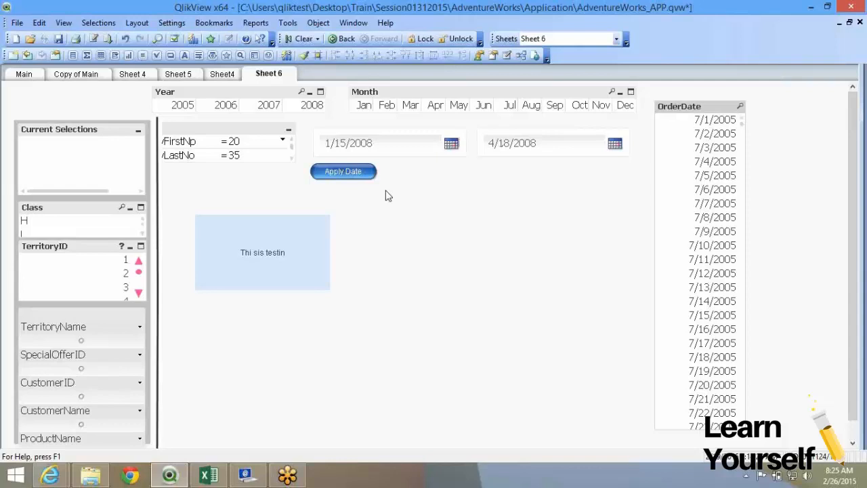
Examine the text object's content in the expression editor and the types of sheet objects available for this sheet.
{"action": "right_click", "coordinate": [287, 256]}
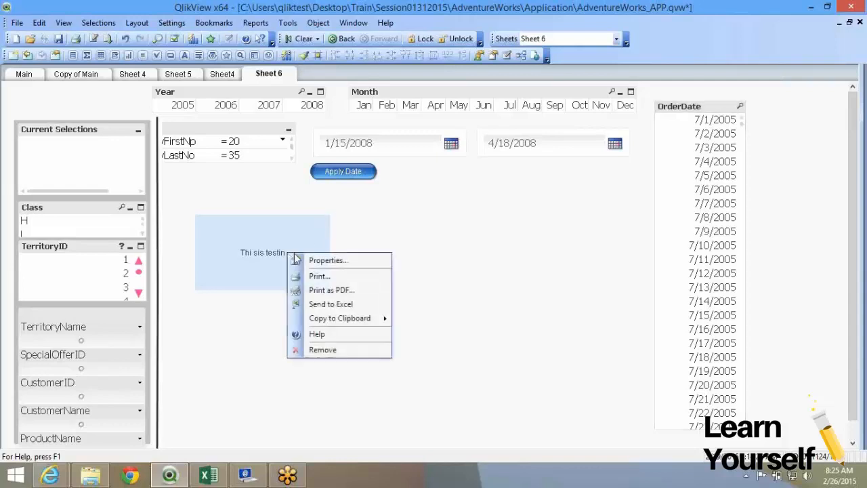
{"action": "left_click", "coordinate": [419, 207]}
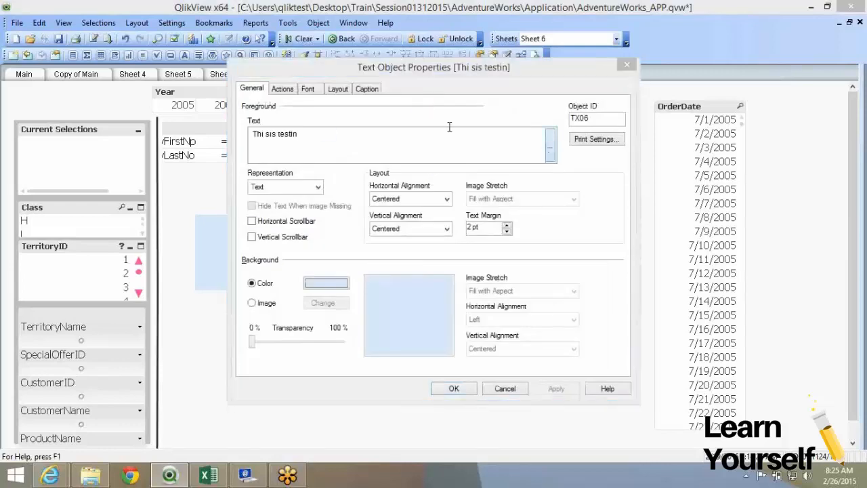
{"action": "left_click", "coordinate": [549, 145]}
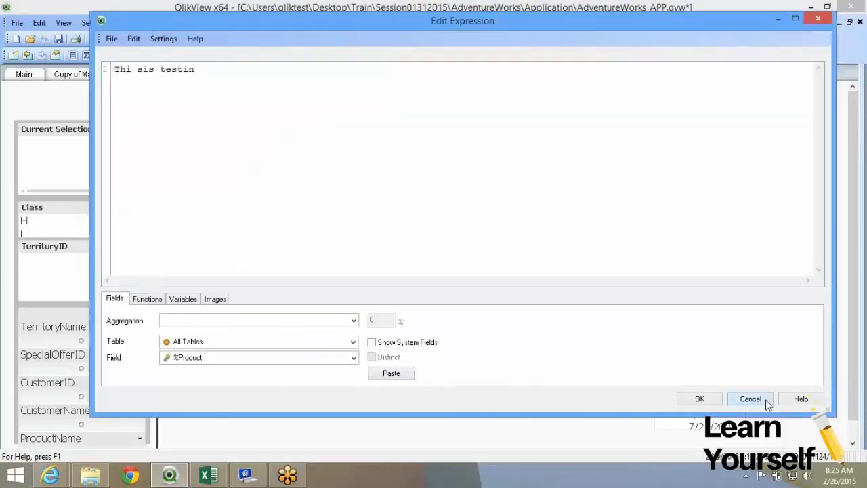
{"action": "left_click", "coordinate": [750, 399]}
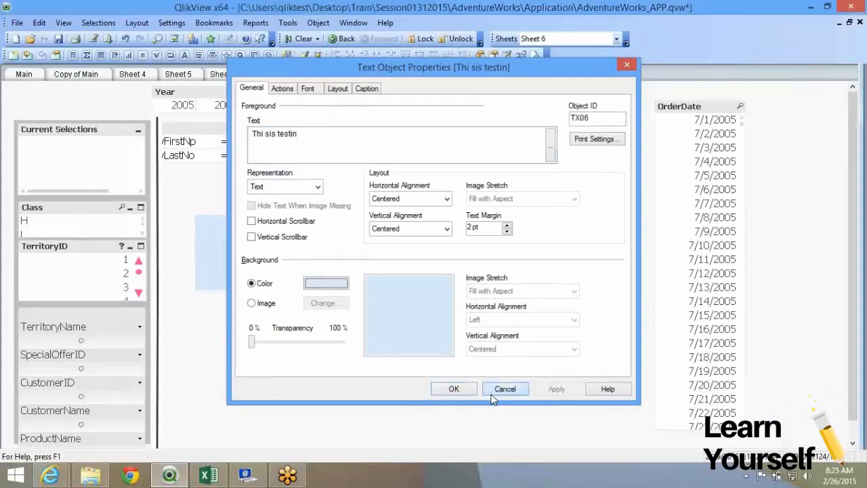
{"action": "left_click", "coordinate": [494, 394]}
{"action": "right_click", "coordinate": [377, 220]}
{"action": "mouse_move", "coordinate": [478, 255]}
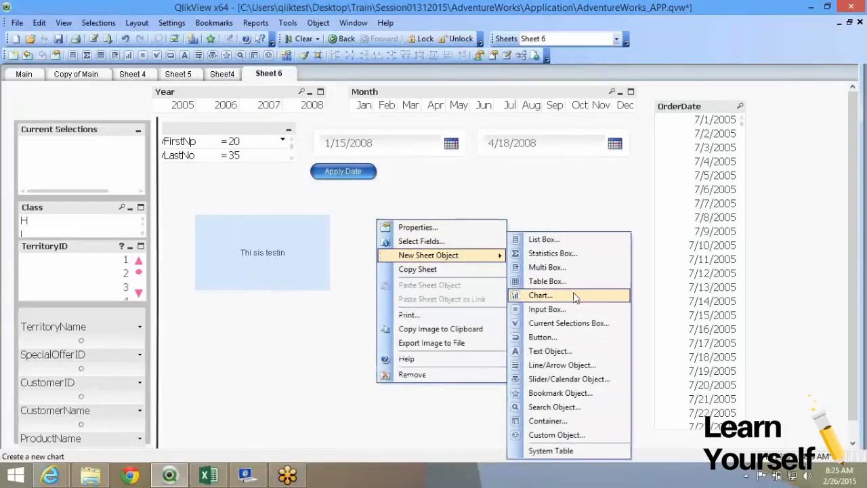
{"action": "left_click", "coordinate": [453, 205]}
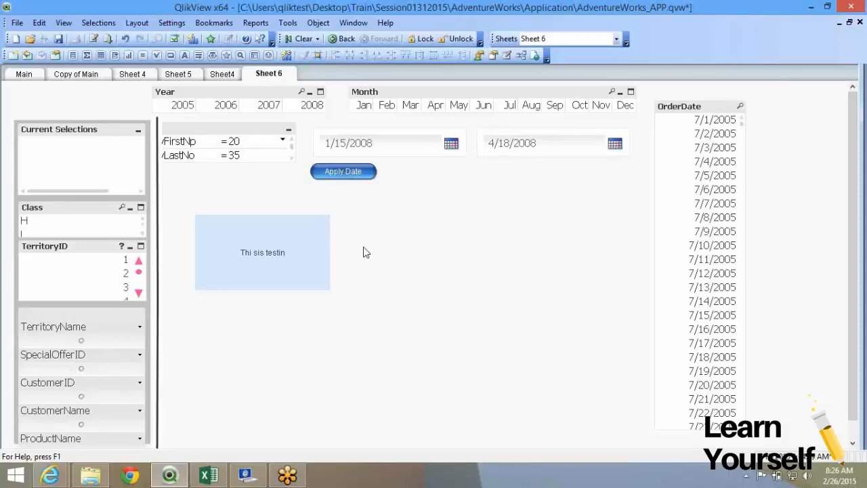
Insert a button labelled "Show or Hide" beside the text object.
{"action": "right_click", "coordinate": [342, 236]}
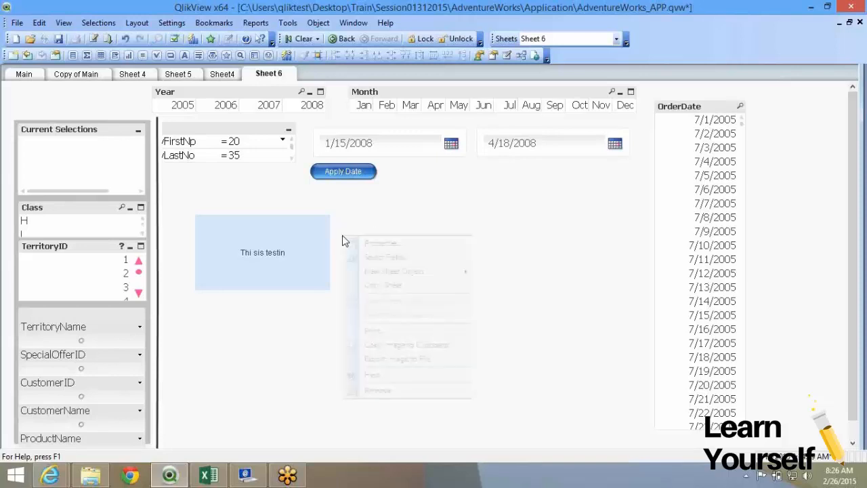
{"action": "mouse_move", "coordinate": [392, 276]}
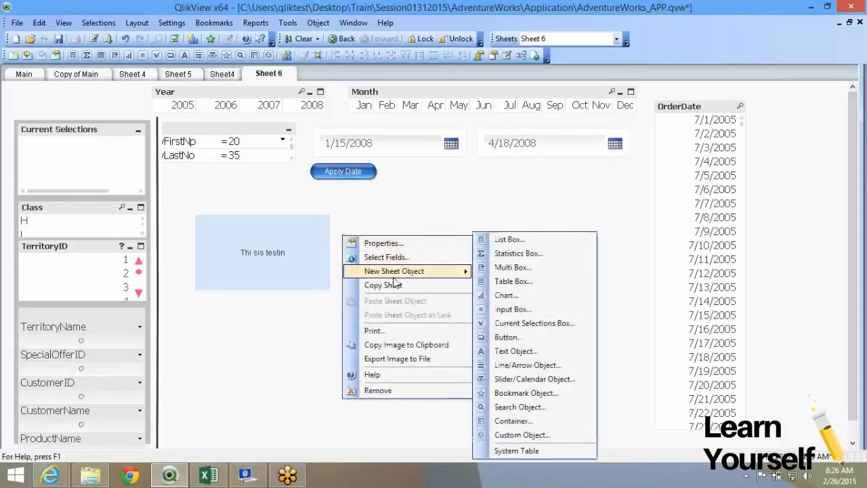
{"action": "left_click", "coordinate": [559, 337]}
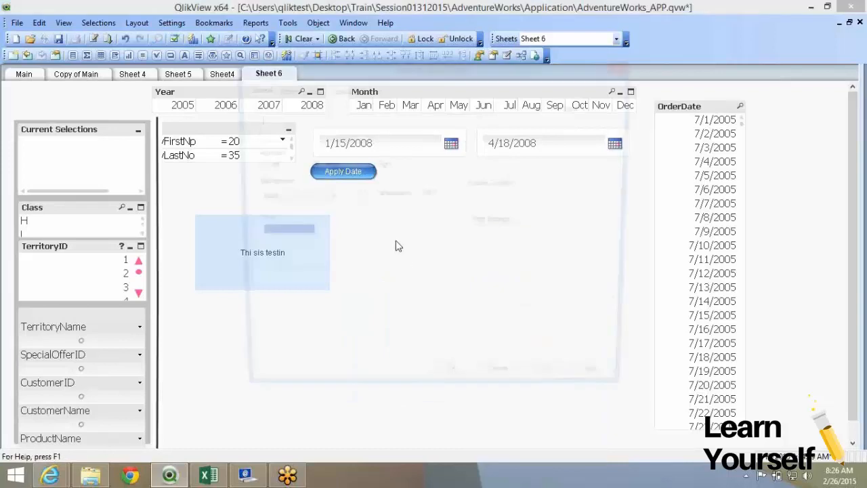
{"action": "type", "text": "Show "}
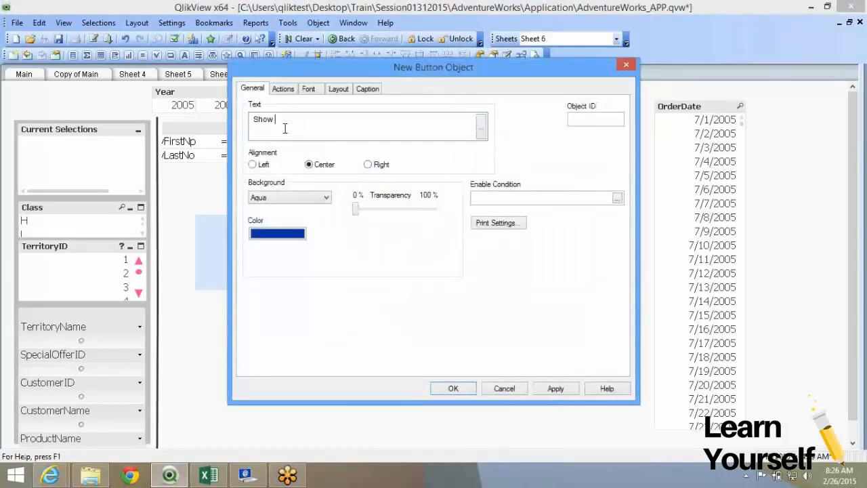
{"action": "type", "text": "or Hide"}
{"action": "key", "text": "Return"}
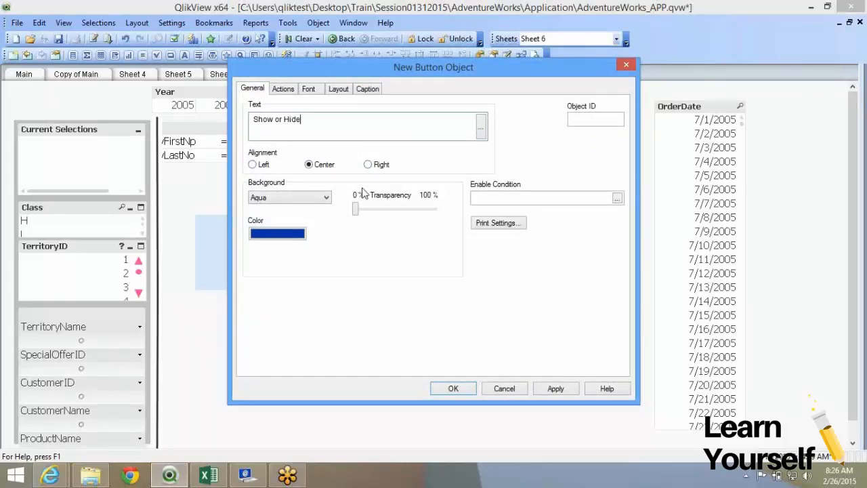
{"action": "left_click", "coordinate": [453, 388]}
Add an External Set Variable action to the "Show or Hide" button.
{"action": "right_click", "coordinate": [369, 240]}
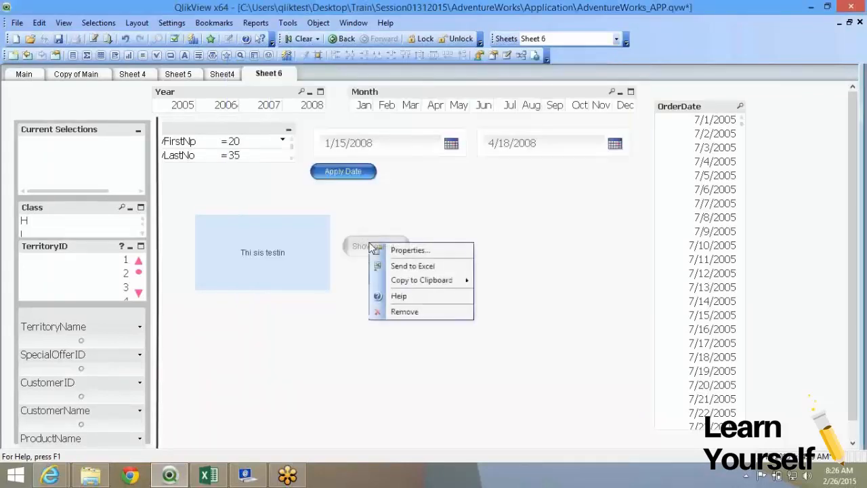
{"action": "key", "text": "Escape"}
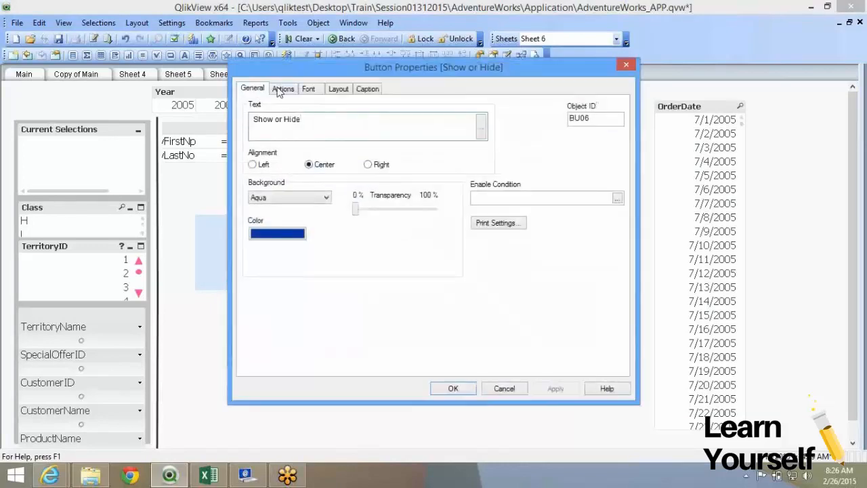
{"action": "left_click", "coordinate": [283, 88]}
{"action": "left_click", "coordinate": [266, 186]}
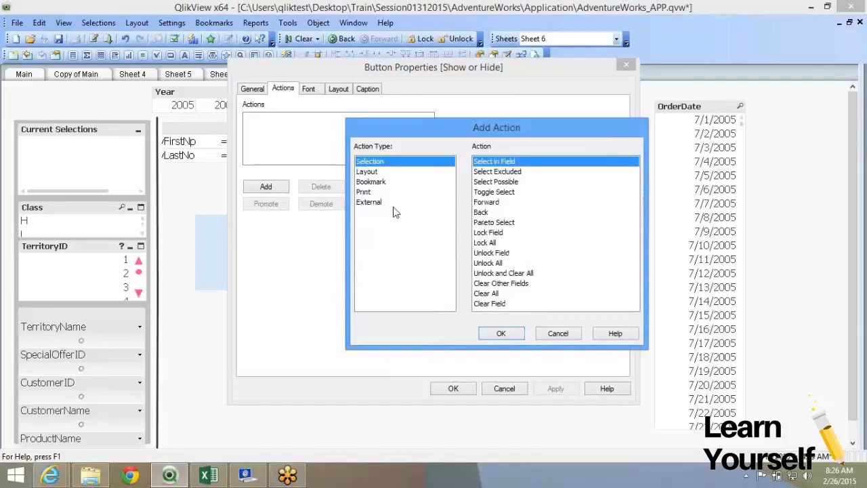
{"action": "left_click", "coordinate": [392, 204]}
{"action": "left_click", "coordinate": [506, 214]}
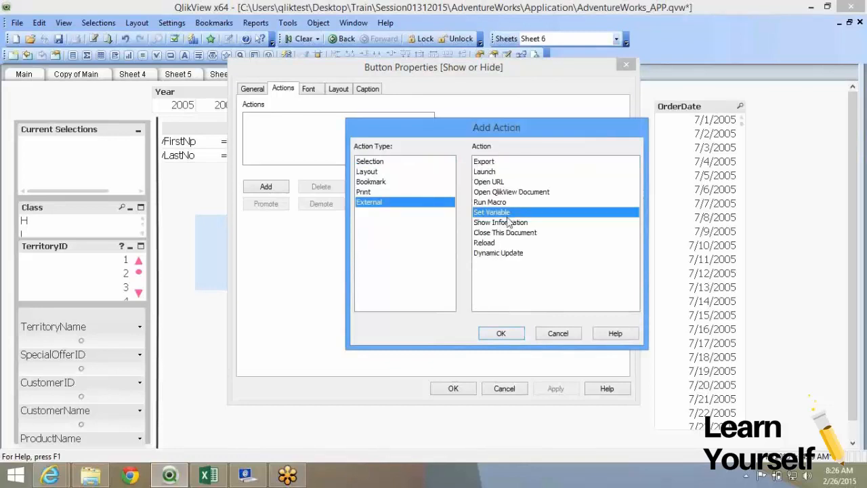
{"action": "left_click", "coordinate": [501, 334]}
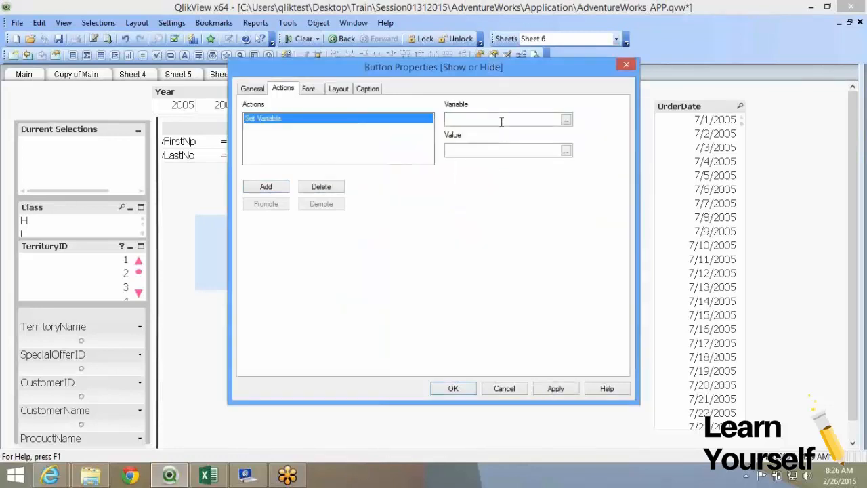
Configure the button's Set Variable action with variable vShow and value 1, and apply the properties.
{"action": "type", "text": "=vs"}
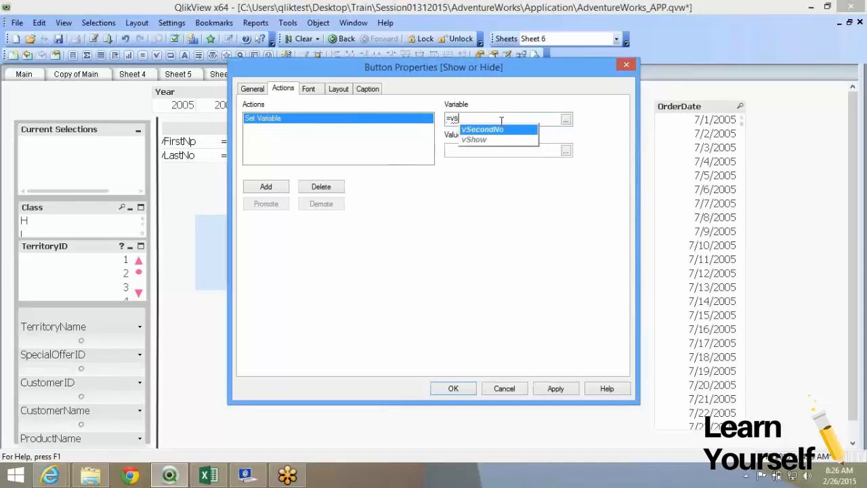
{"action": "key", "text": "Down"}
{"action": "key", "text": "Return"}
{"action": "key", "text": "Home"}
{"action": "key", "text": "Delete"}
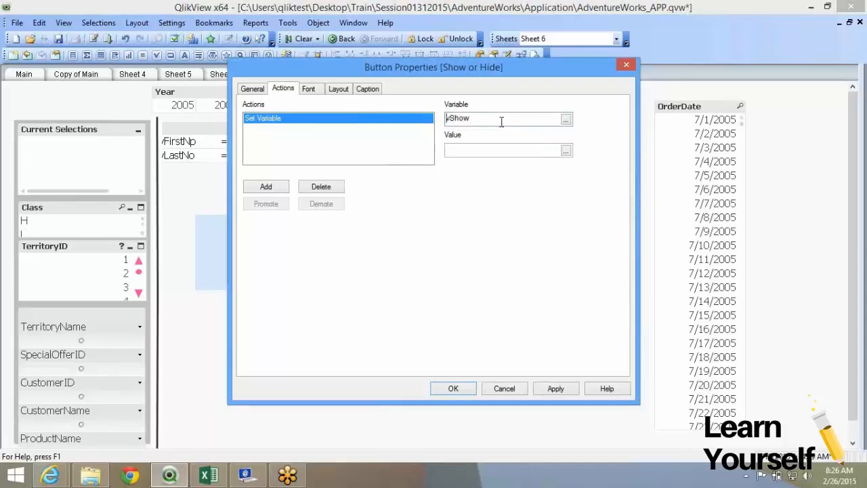
{"action": "type", "text": "1"}
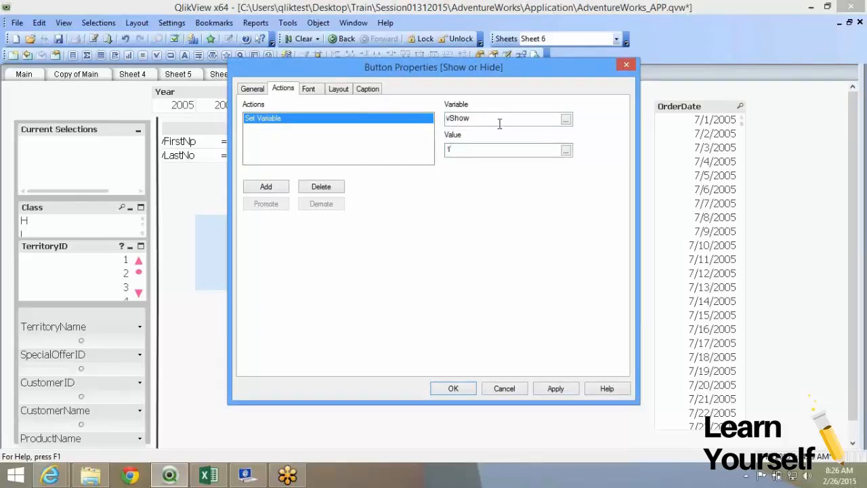
{"action": "left_click", "coordinate": [453, 390]}
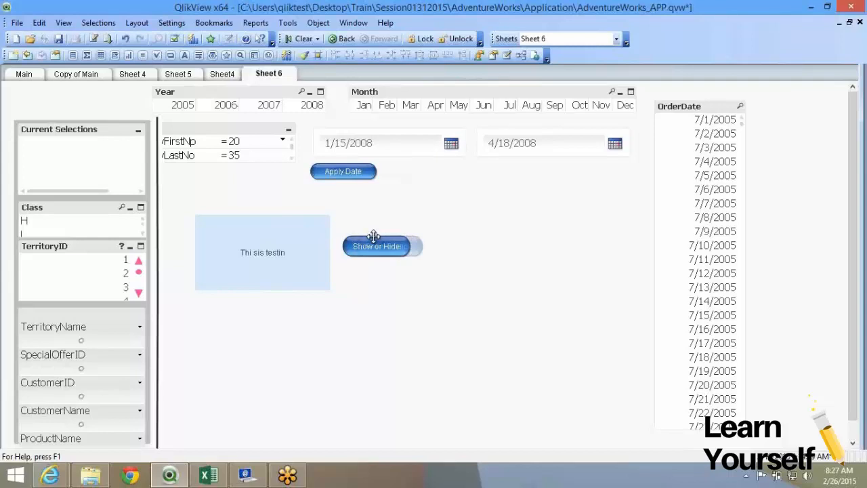
Duplicate the "Show or Hide" button alongside and relabel the one next to the text object as "Show".
{"action": "right_click", "coordinate": [370, 255]}
{"action": "left_click", "coordinate": [390, 259]}
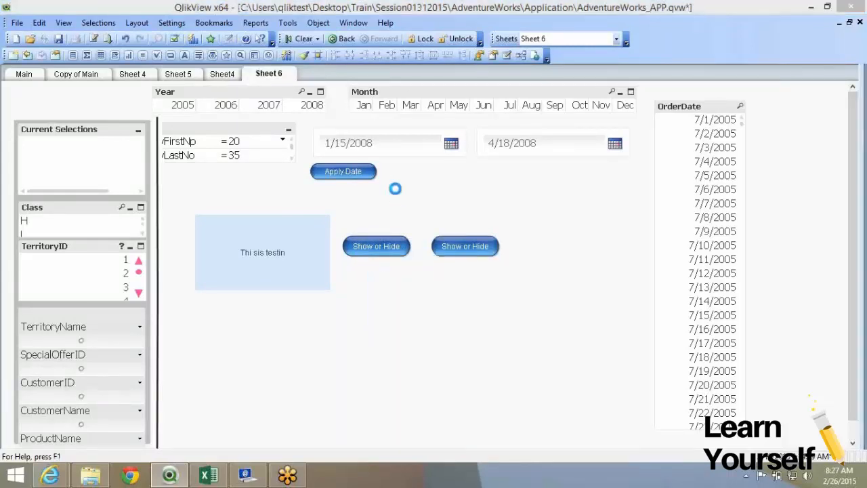
{"action": "left_click_drag", "start_coordinate": [285, 119], "coordinate": [379, 138]}
{"action": "key", "text": "BackSpace"}
{"action": "key", "text": "BackSpace"}
{"action": "key", "text": "BackSpace"}
{"action": "key", "text": "BackSpace"}
{"action": "key", "text": "BackSpace"}
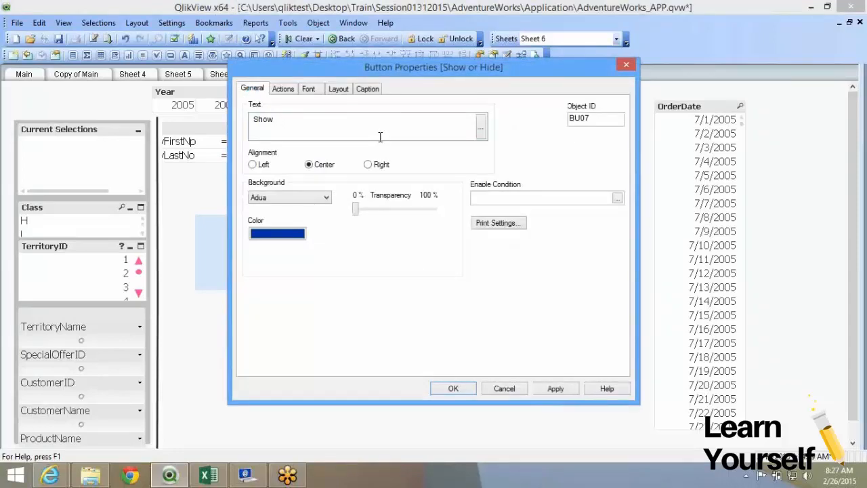
{"action": "left_click", "coordinate": [466, 393]}
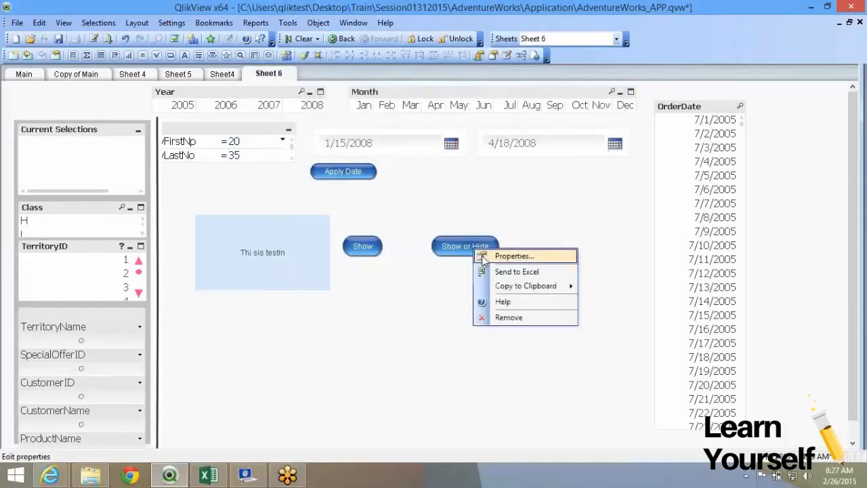
Relabel the remaining "Show or Hide" button as "Hide" and set its vShow action value to 0.
{"action": "key", "text": "alt+Return"}
{"action": "left_click_drag", "start_coordinate": [284, 119], "coordinate": [201, 110]}
{"action": "key", "text": "BackSpace"}
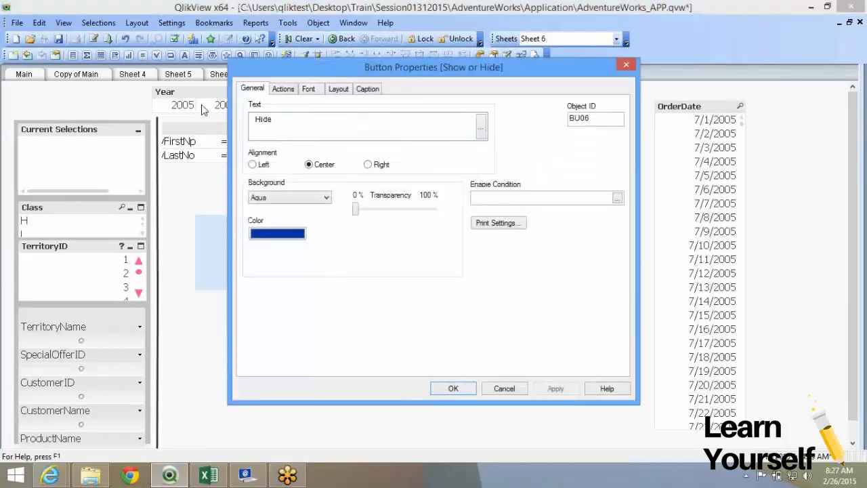
{"action": "left_click", "coordinate": [282, 89]}
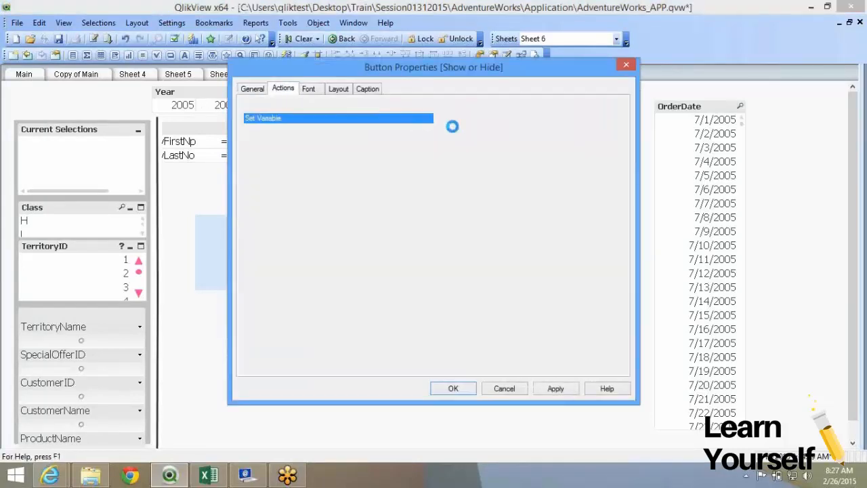
{"action": "type", "text": "0"}
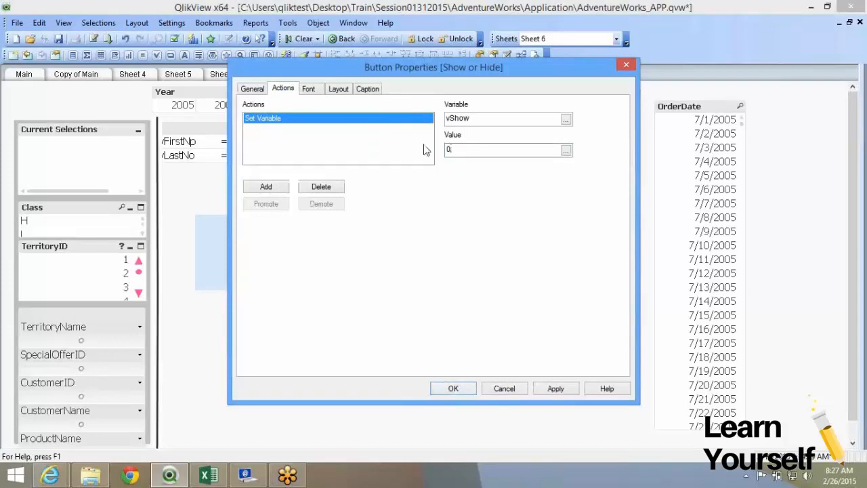
{"action": "left_click", "coordinate": [453, 389]}
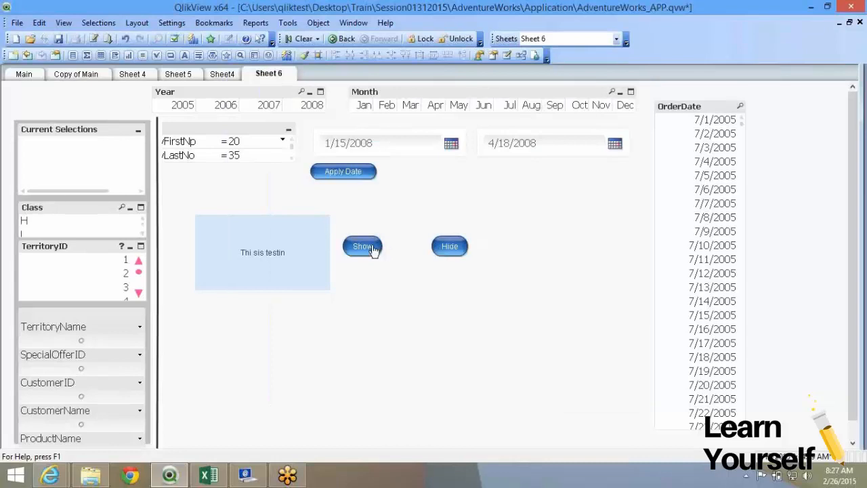
Move the Show button away from the text object, closer to the Hide button.
{"action": "left_click_drag", "start_coordinate": [371, 246], "coordinate": [396, 242]}
{"action": "right_click", "coordinate": [243, 231]}
{"action": "key", "text": "Escape"}
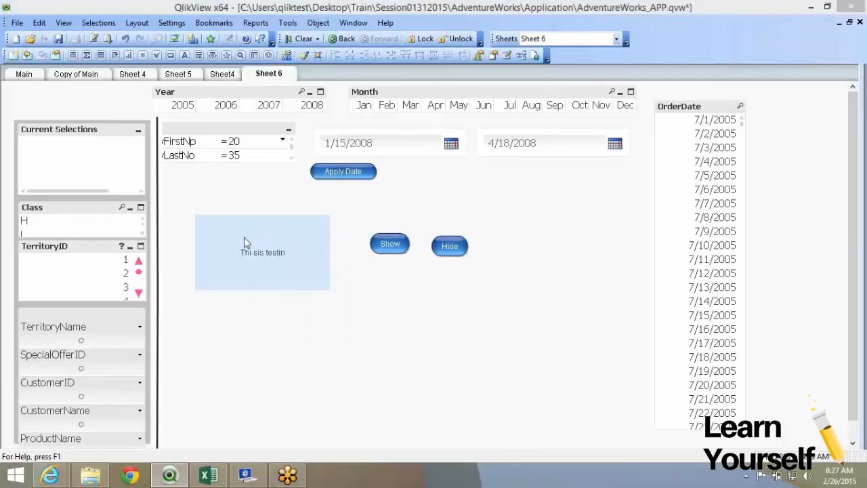
Make the text object show conditionally with =vShow=1 and test it with the Hide and Show buttons.
{"action": "double_click", "coordinate": [245, 241]}
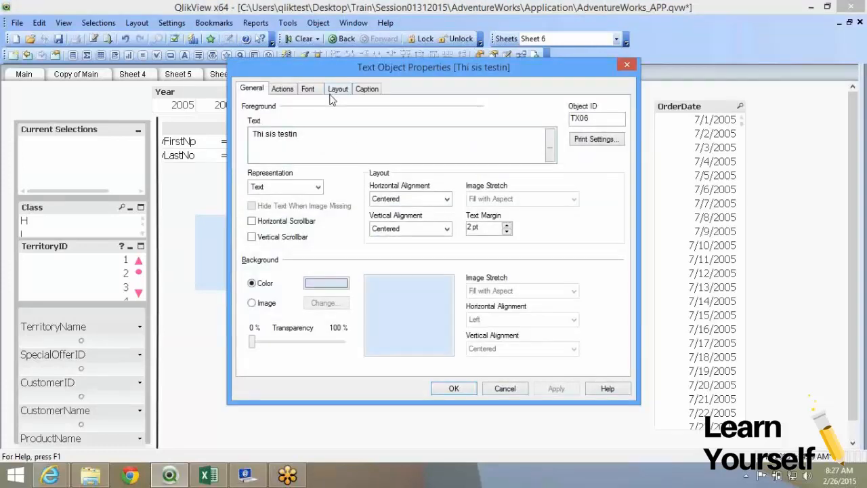
{"action": "left_click", "coordinate": [336, 89]}
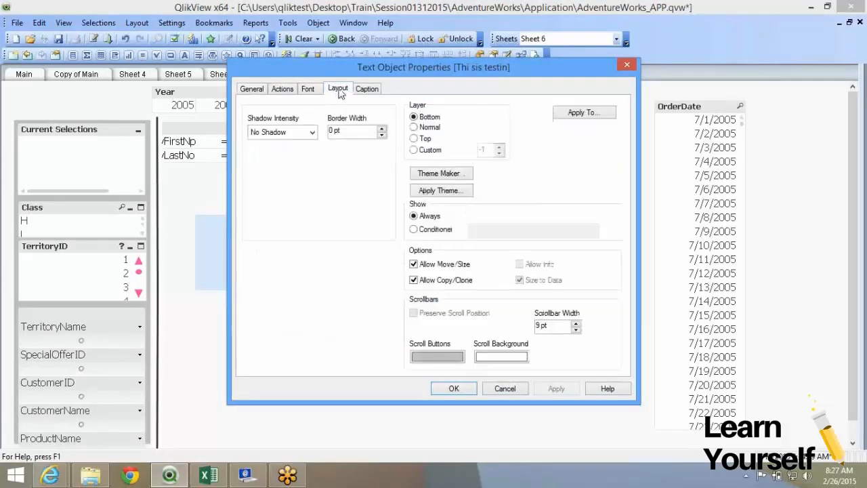
{"action": "left_click", "coordinate": [435, 230]}
{"action": "type", "text": "=vShow=1"}
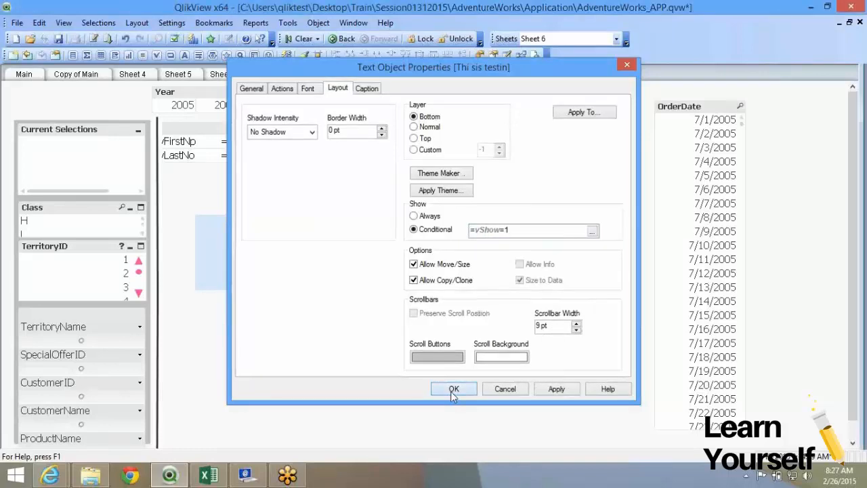
{"action": "left_click", "coordinate": [452, 389]}
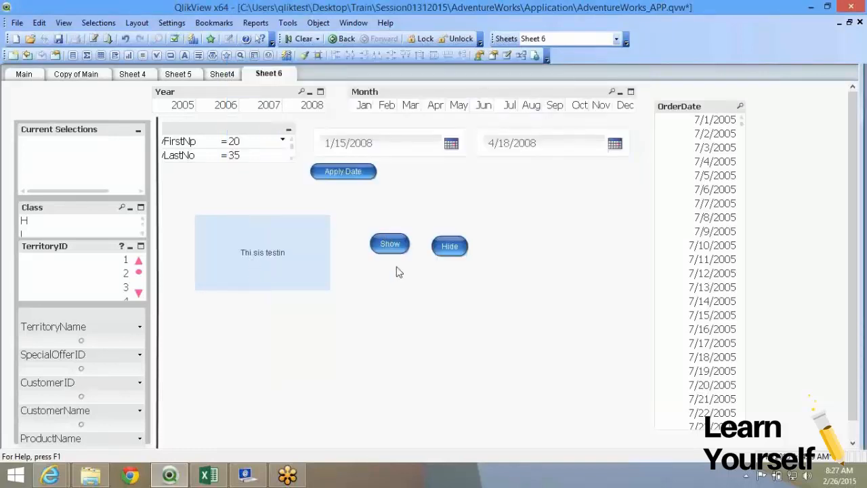
{"action": "left_click", "coordinate": [447, 245]}
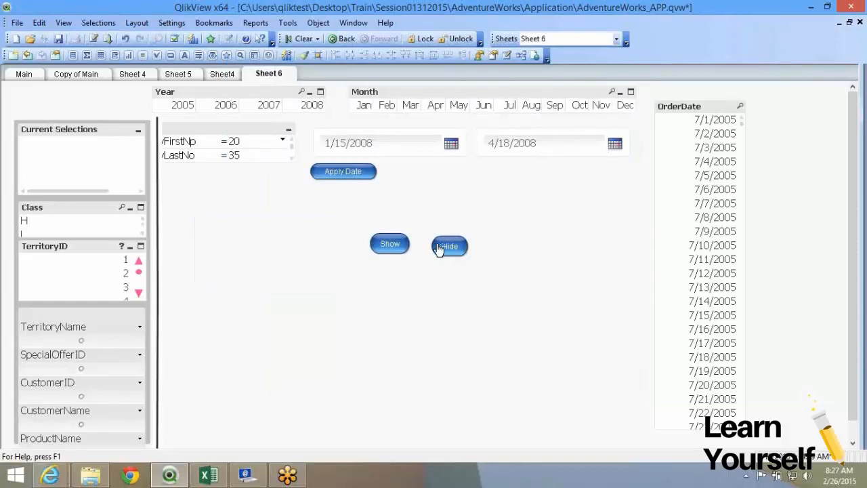
{"action": "left_click", "coordinate": [385, 245]}
Copy the text object's show condition =vShow=1 to the OrderDate list box and test it with the Show and Hide buttons.
{"action": "right_click", "coordinate": [296, 254]}
{"action": "left_click", "coordinate": [305, 259]}
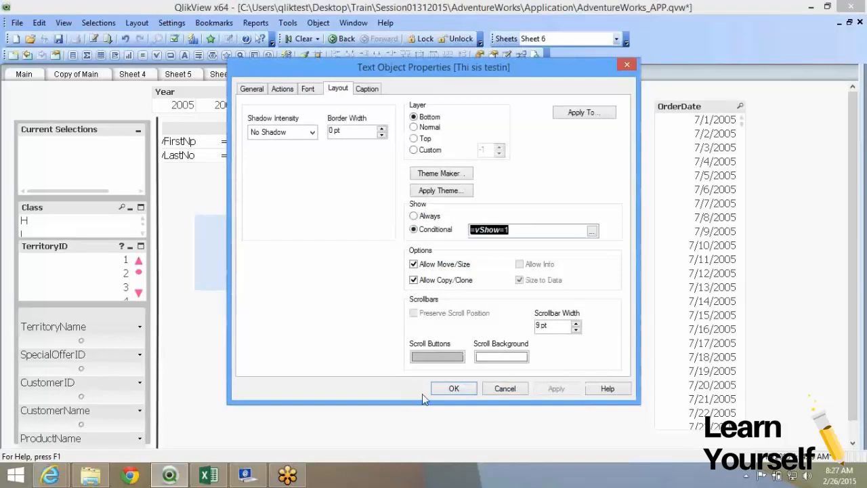
{"action": "left_click", "coordinate": [454, 391]}
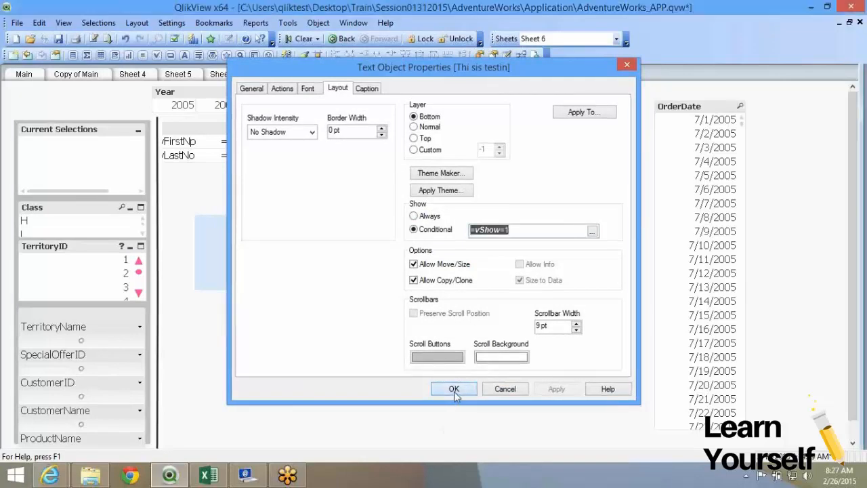
{"action": "right_click", "coordinate": [696, 113]}
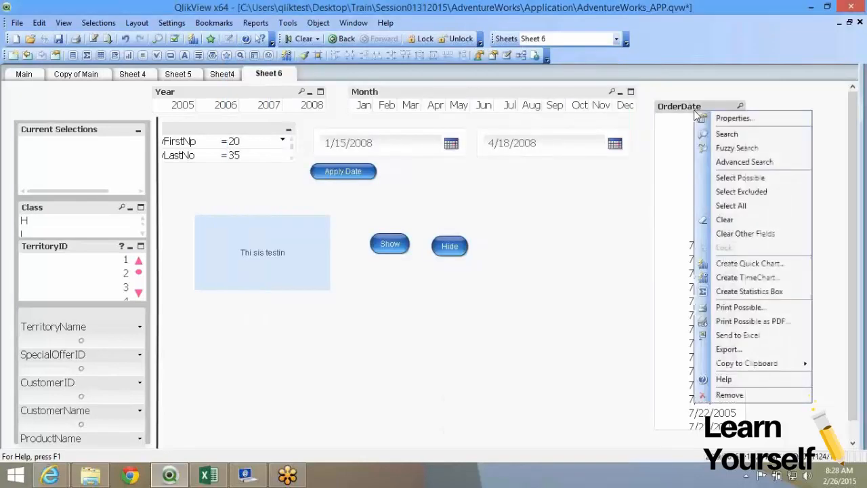
{"action": "left_click", "coordinate": [702, 120]}
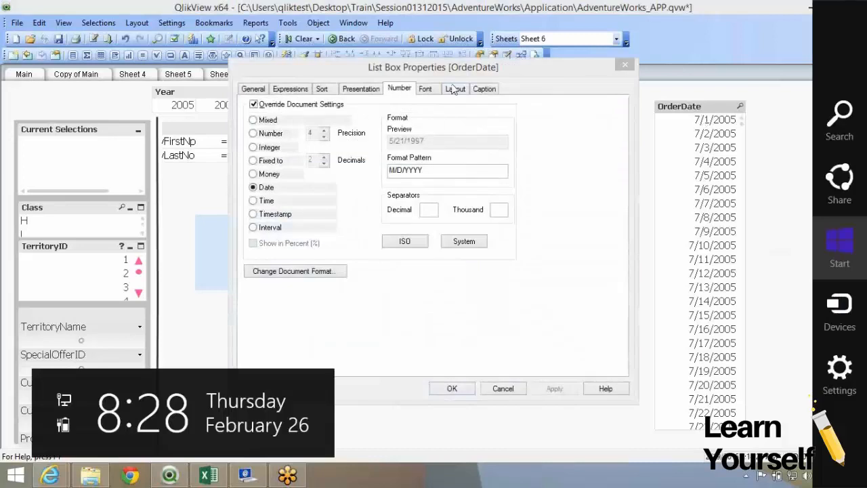
{"action": "left_click", "coordinate": [454, 90]}
{"action": "left_click", "coordinate": [447, 230]}
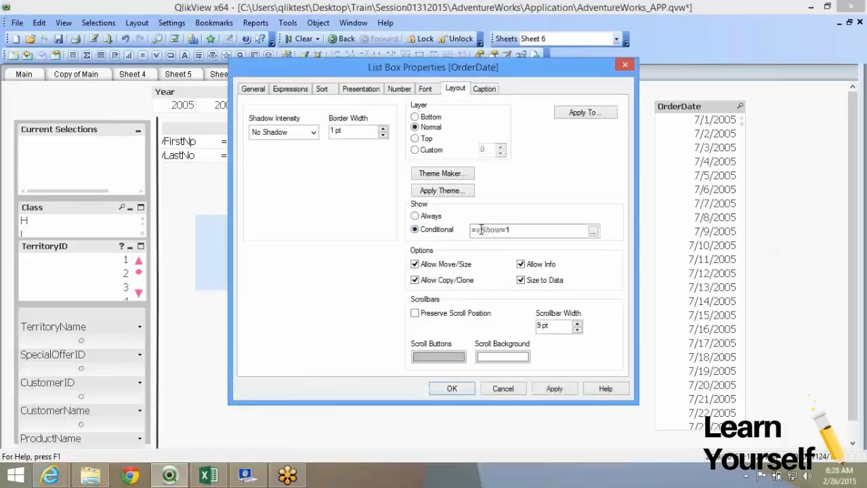
{"action": "left_click", "coordinate": [449, 389]}
{"action": "left_click", "coordinate": [402, 249]}
{"action": "left_click", "coordinate": [450, 252]}
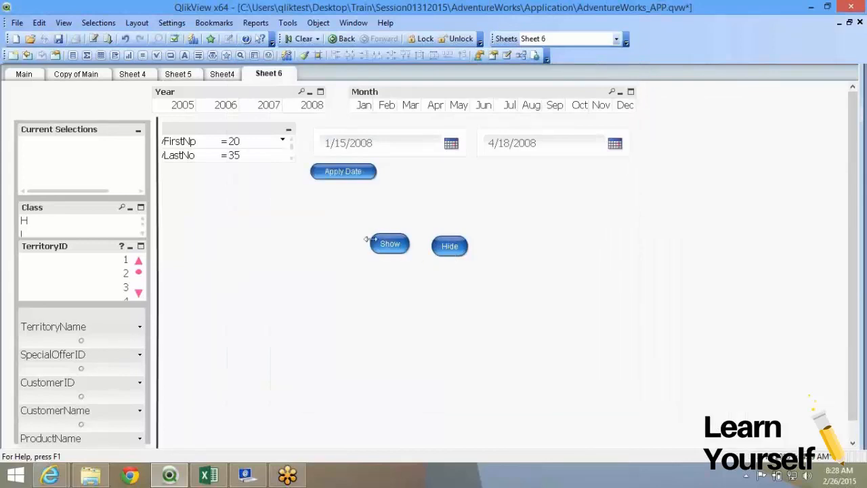
Stack the Show button directly above the Hide button, test them, and save the document.
{"action": "left_click_drag", "start_coordinate": [353, 229], "coordinate": [517, 296]}
{"action": "left_click", "coordinate": [406, 55]}
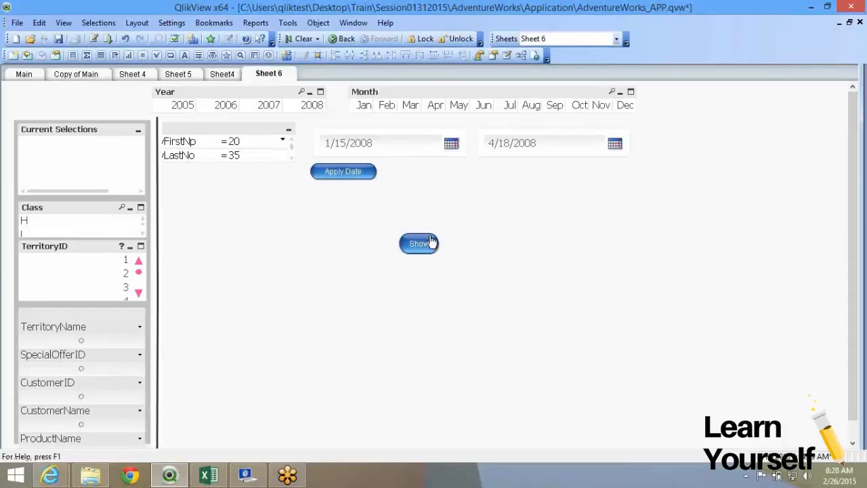
{"action": "left_click_drag", "start_coordinate": [419, 203], "coordinate": [419, 205]}
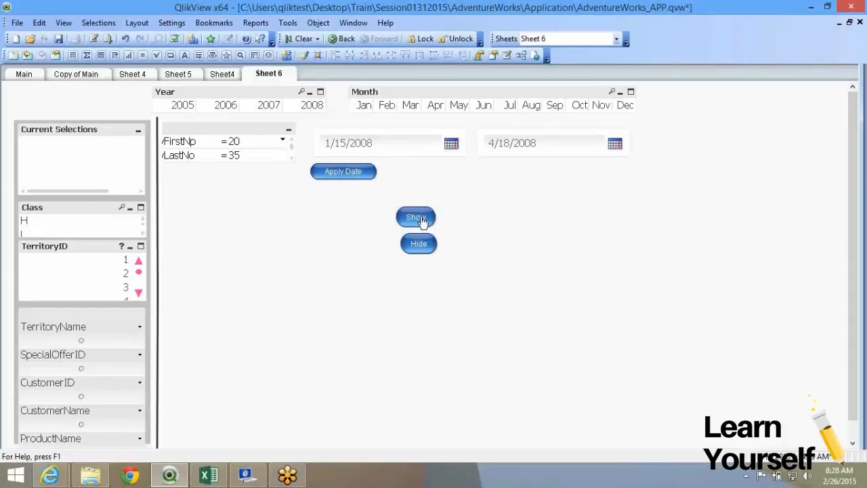
{"action": "left_click", "coordinate": [421, 248]}
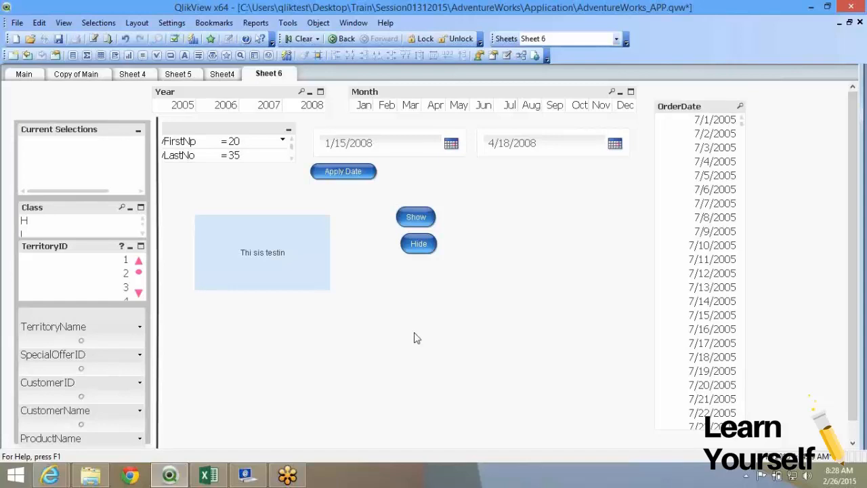
{"action": "key", "text": "ctrl+s"}
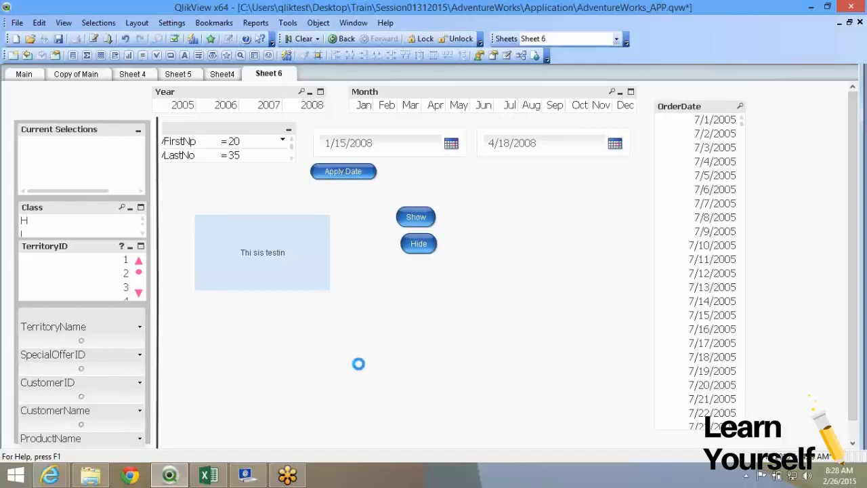